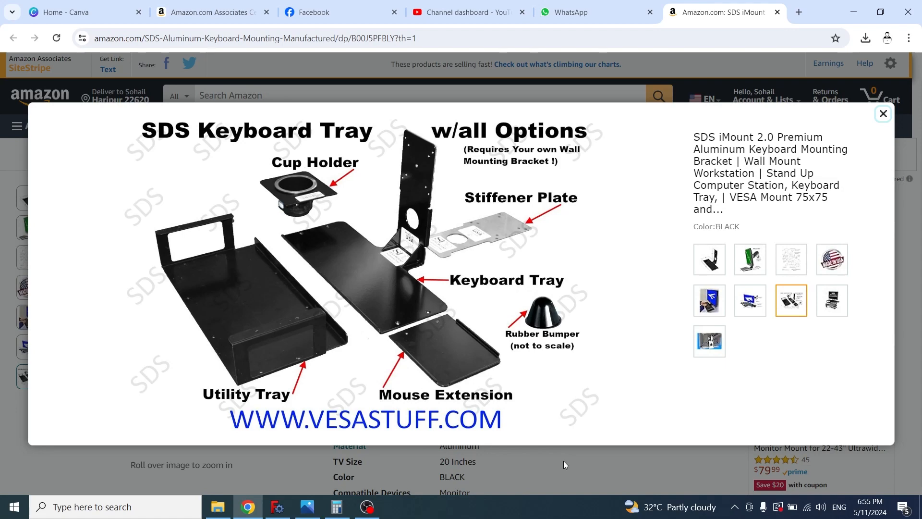
# Switch to FreeCAD and import the reference image "keyboard stand black size" from the Downloads folder
pyautogui.click(597, 457)
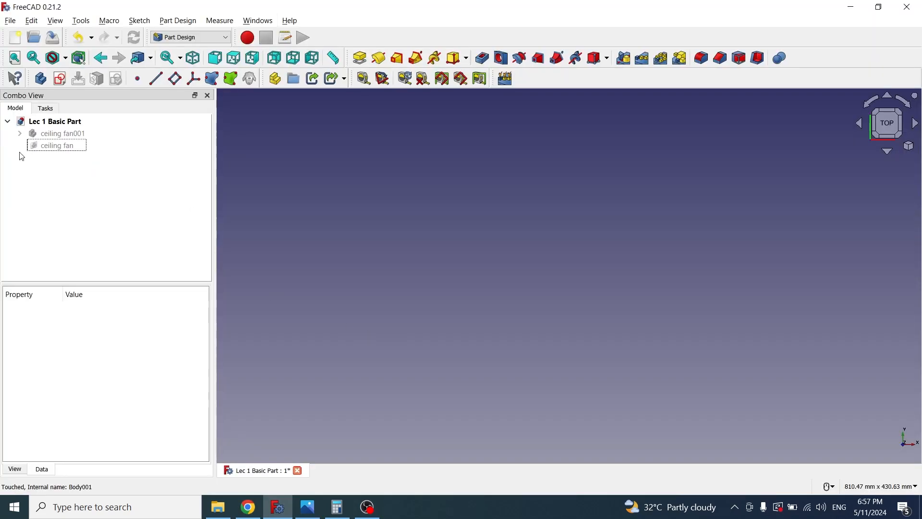
pyautogui.click(10, 21)
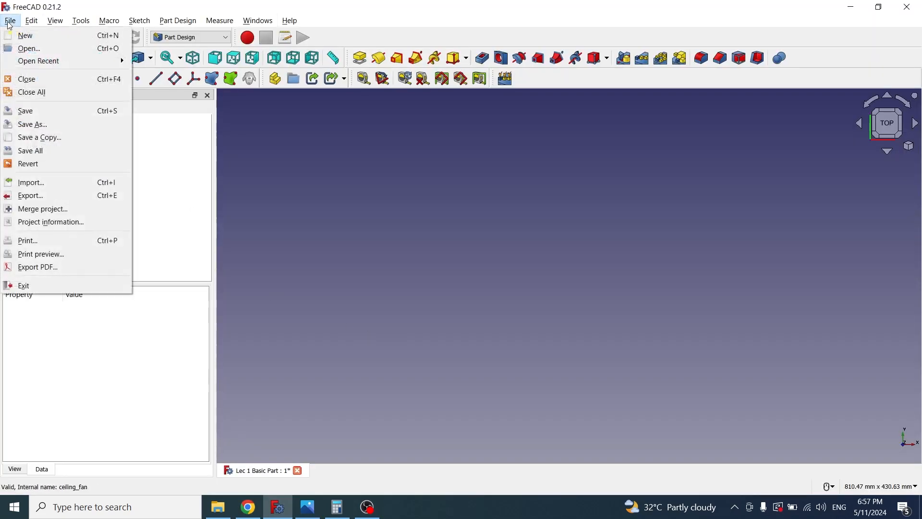
pyautogui.click(30, 182)
pyautogui.click(144, 130)
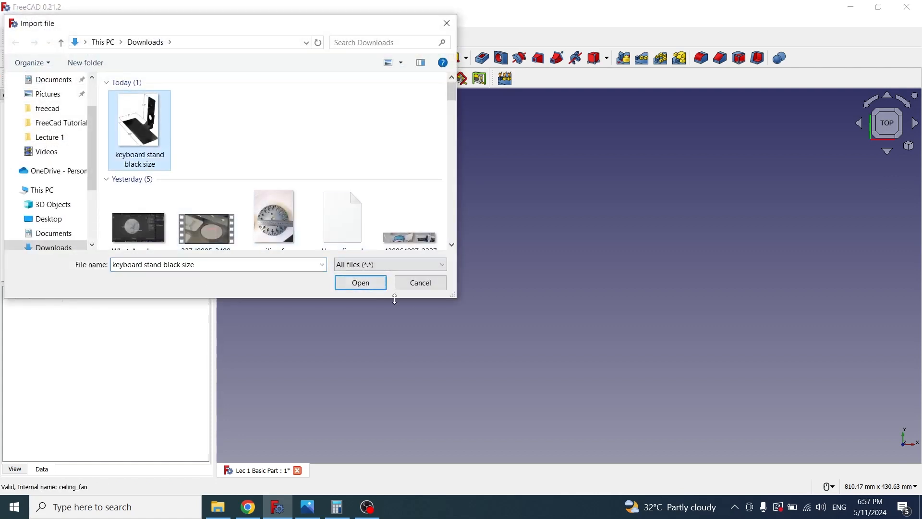
pyautogui.click(360, 282)
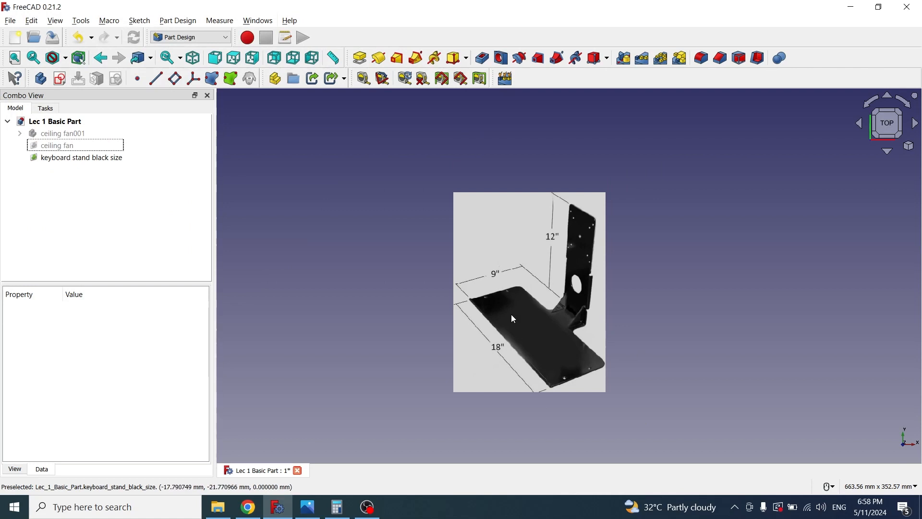
# Set the X position of the keyboard stand reference image to 250 mm
pyautogui.click(79, 162)
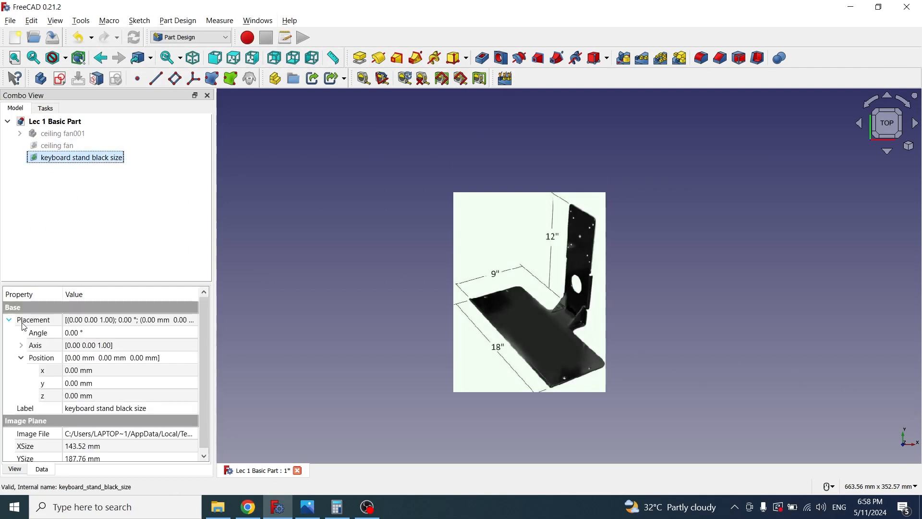
pyautogui.click(86, 370)
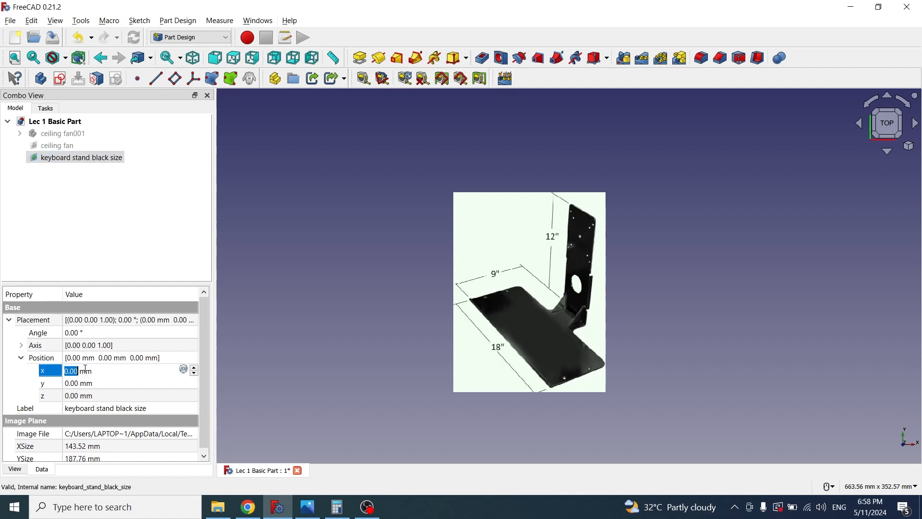
pyautogui.write('250')
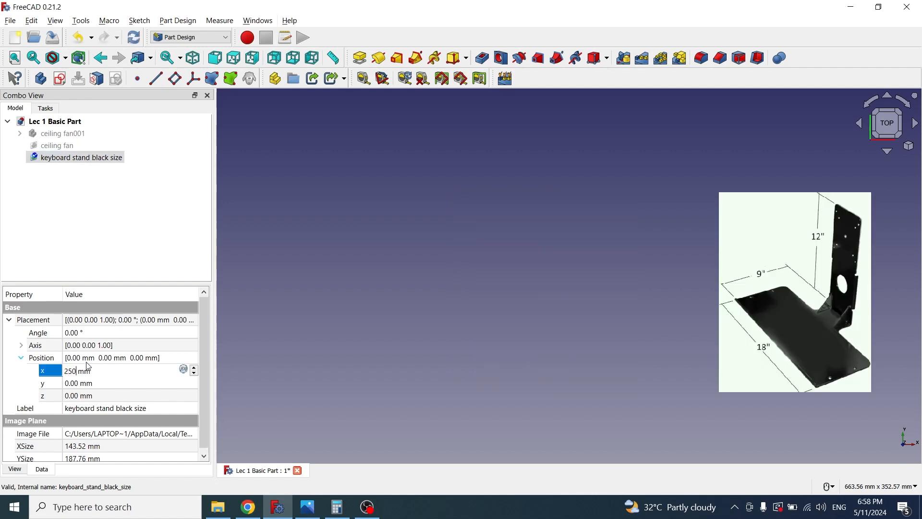
pyautogui.press('Return')
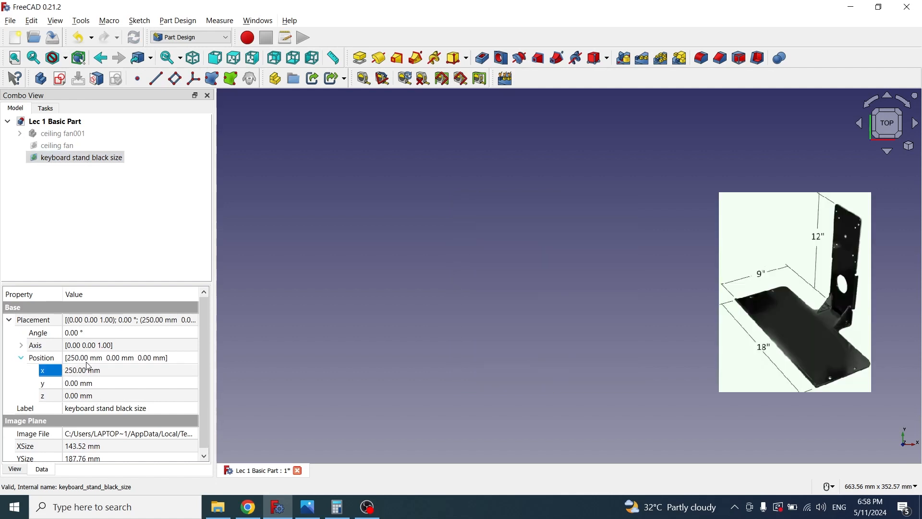
pyautogui.click(306, 346)
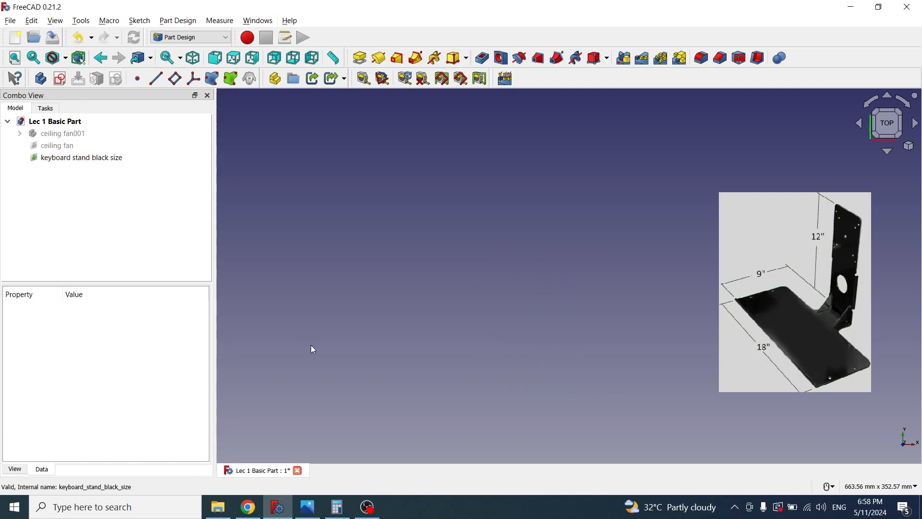
# Create a new body and start a sketch in it on the XY plane
pyautogui.click(41, 78)
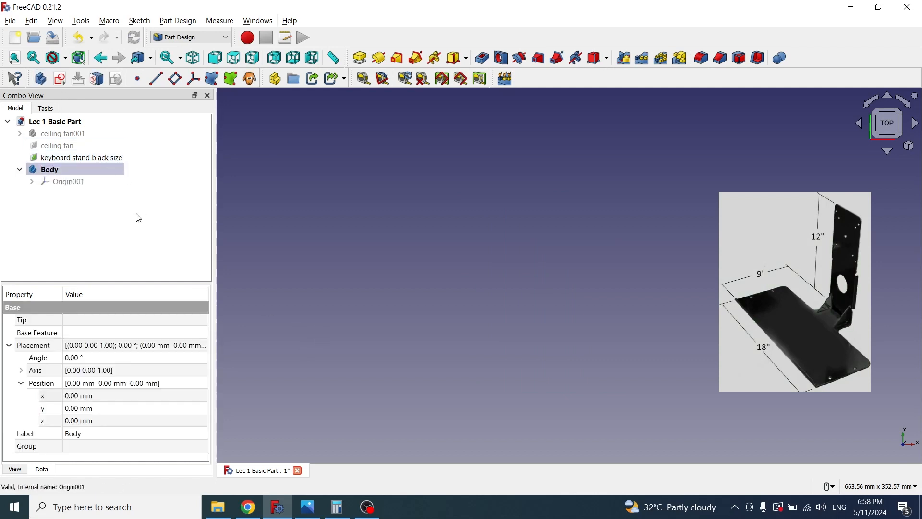
pyautogui.click(60, 78)
pyautogui.click(77, 182)
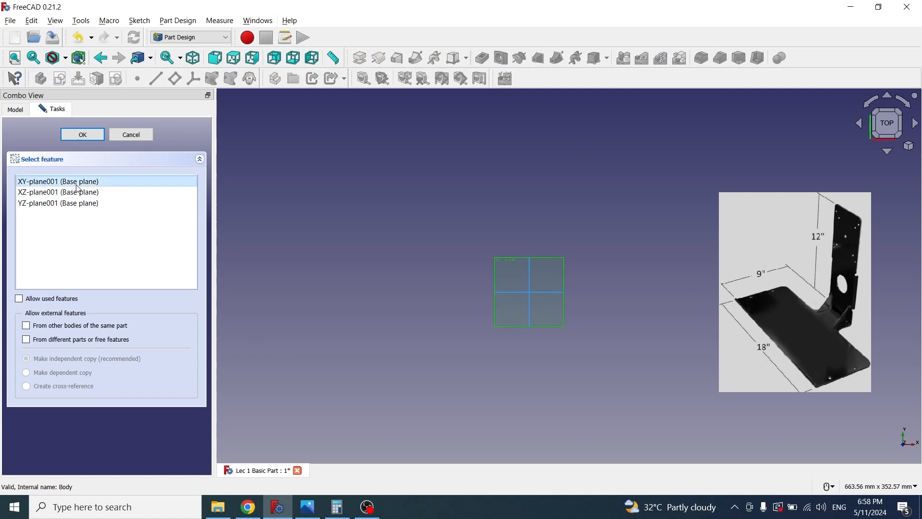
pyautogui.click(79, 135)
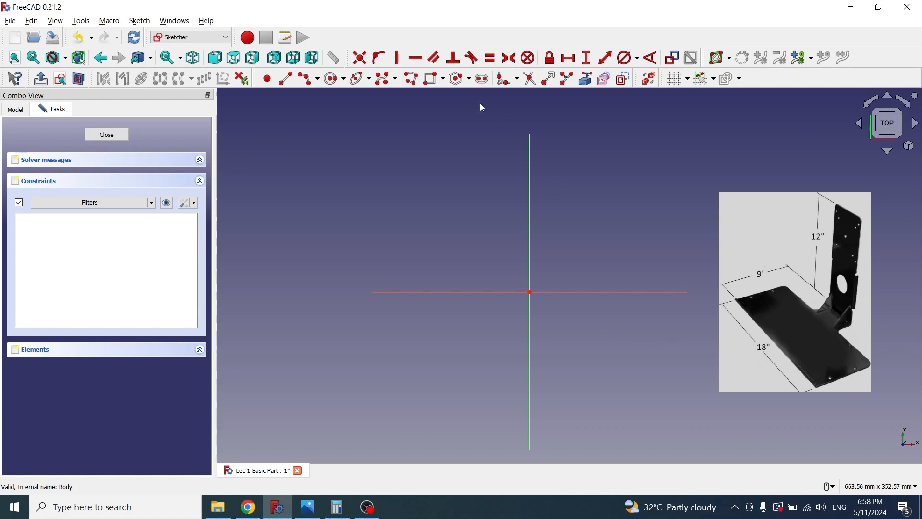
# Sketch a rectangle about 101 mm by 91 mm with its upper-left corner on the vertical axis
pyautogui.click(433, 78)
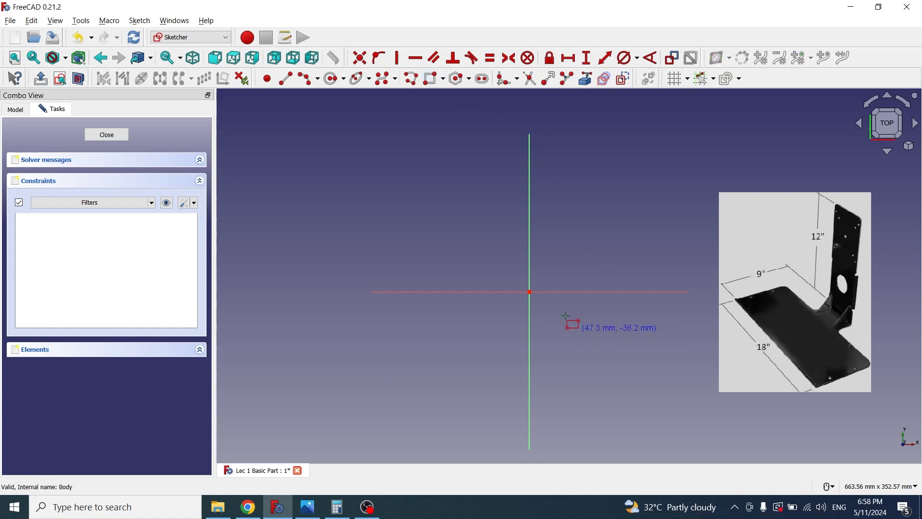
pyautogui.click(529, 248)
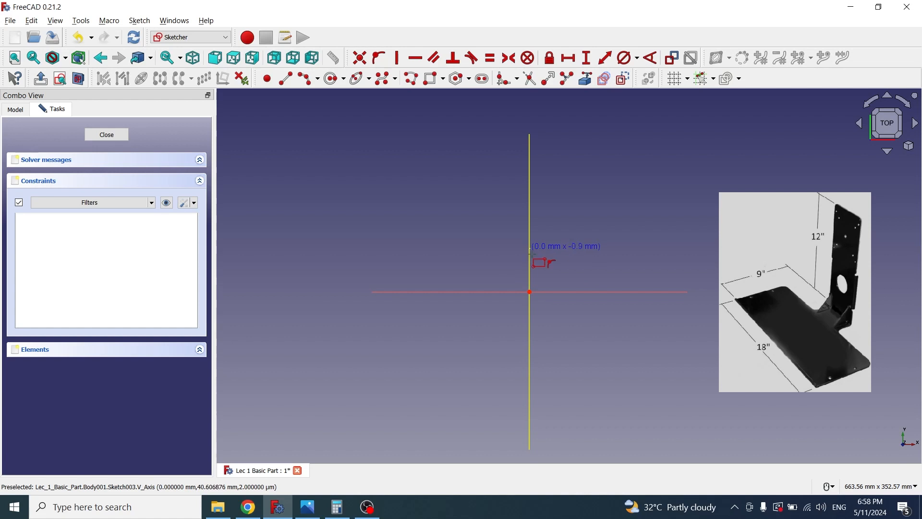
pyautogui.click(638, 345)
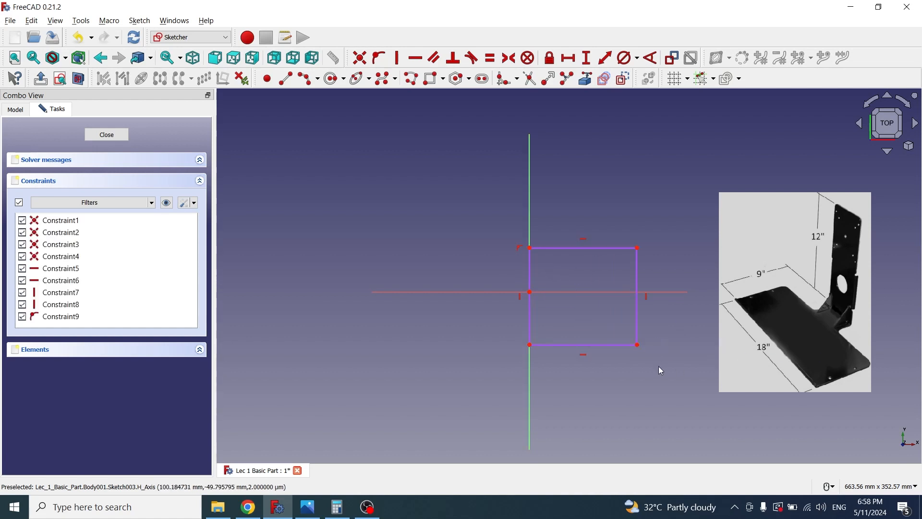
# Constrain the rectangle to a horizontal length of 150 mm and a vertical height of 120 mm
pyautogui.click(624, 345)
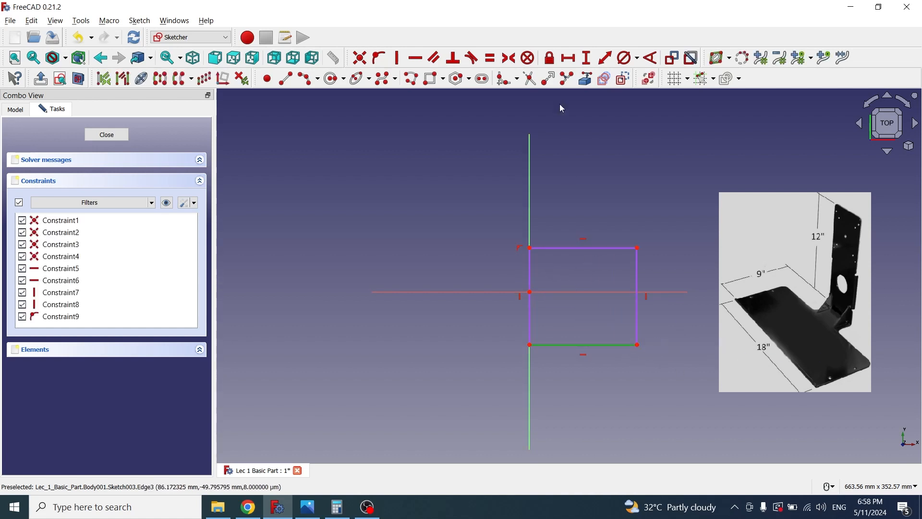
pyautogui.click(568, 63)
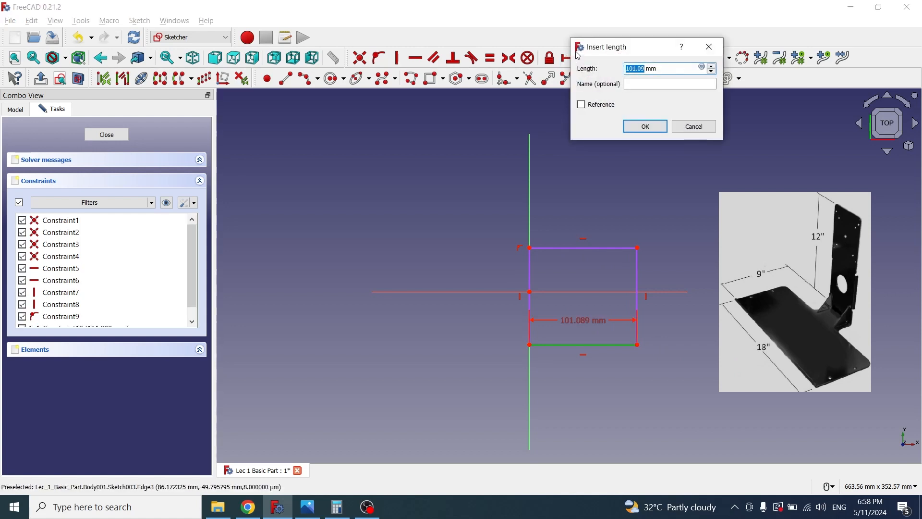
pyautogui.write('150')
pyautogui.press('Return')
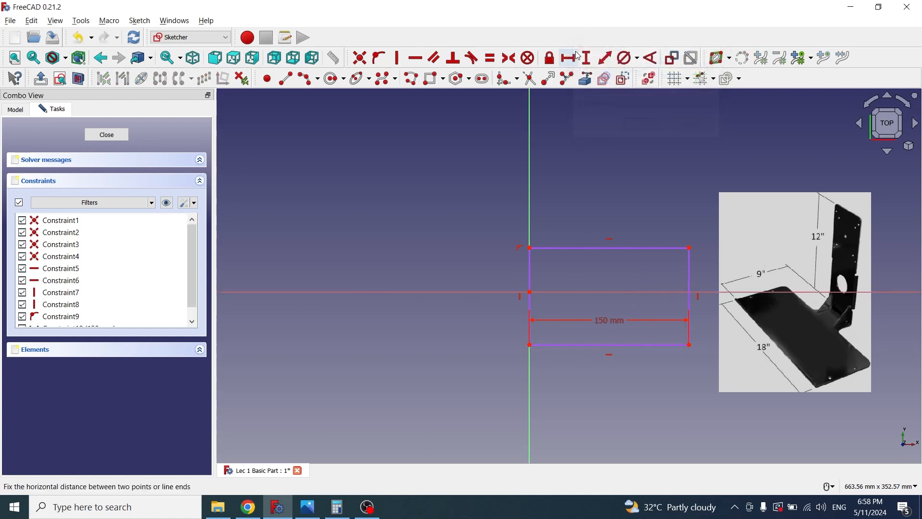
pyautogui.click(690, 281)
pyautogui.click(586, 58)
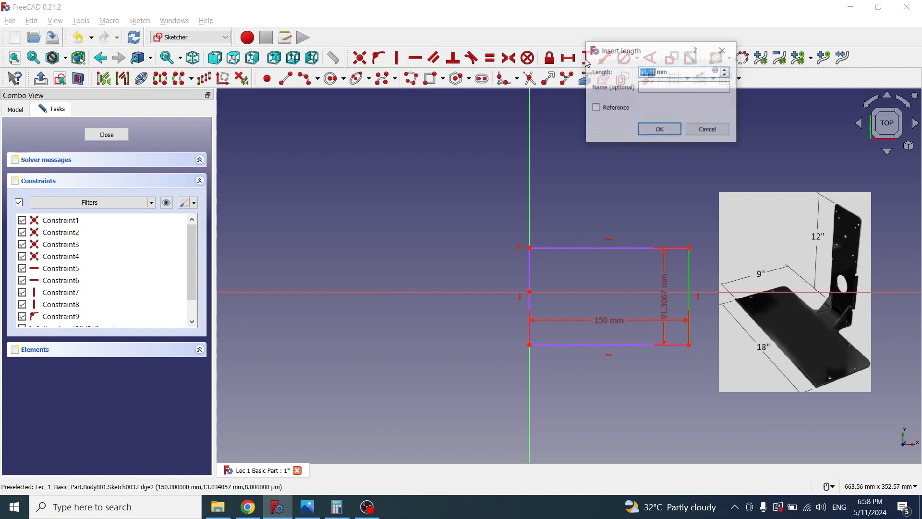
pyautogui.write('120')
pyautogui.press('Return')
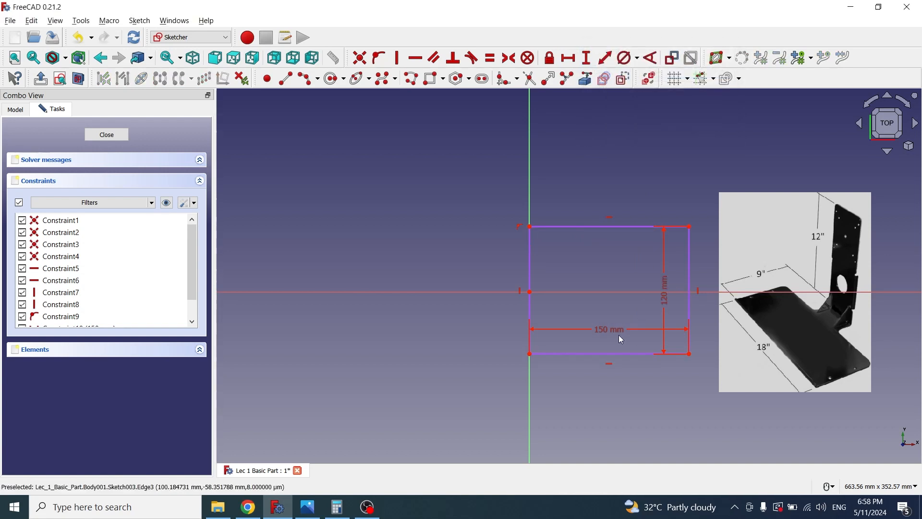
# Make the rectangle's two right corners symmetric about the horizontal axis and close the sketch
pyautogui.click(690, 227)
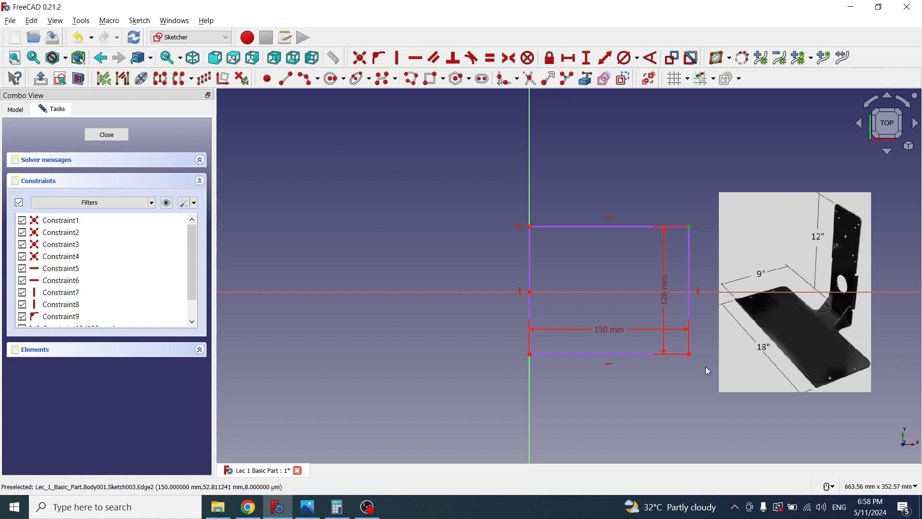
pyautogui.click(690, 353)
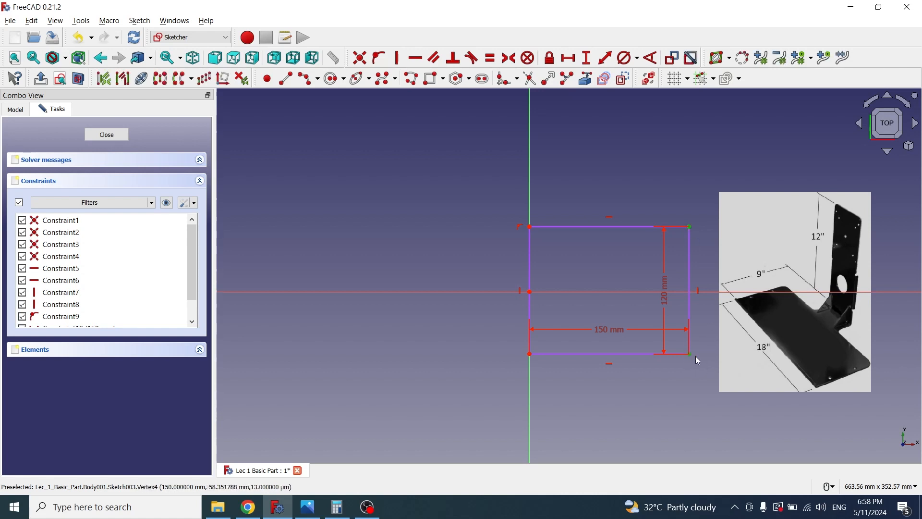
pyautogui.click(590, 292)
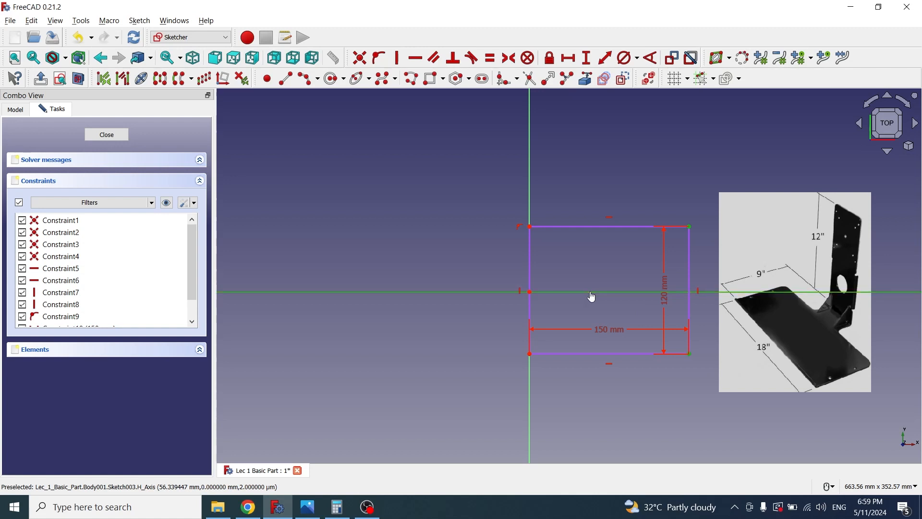
pyautogui.click(510, 60)
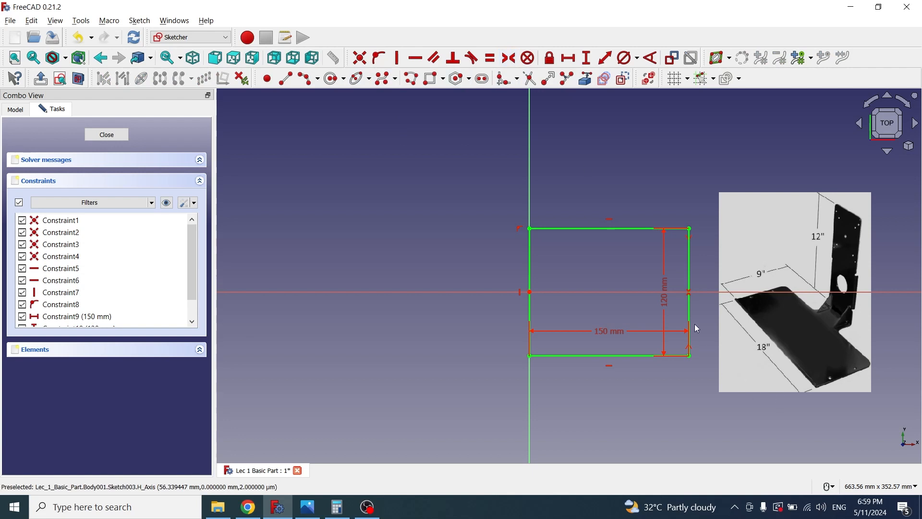
pyautogui.click(106, 135)
# Pad the rectangle sketch with a length of 10 mm
pyautogui.scroll(-2, 406, 324)
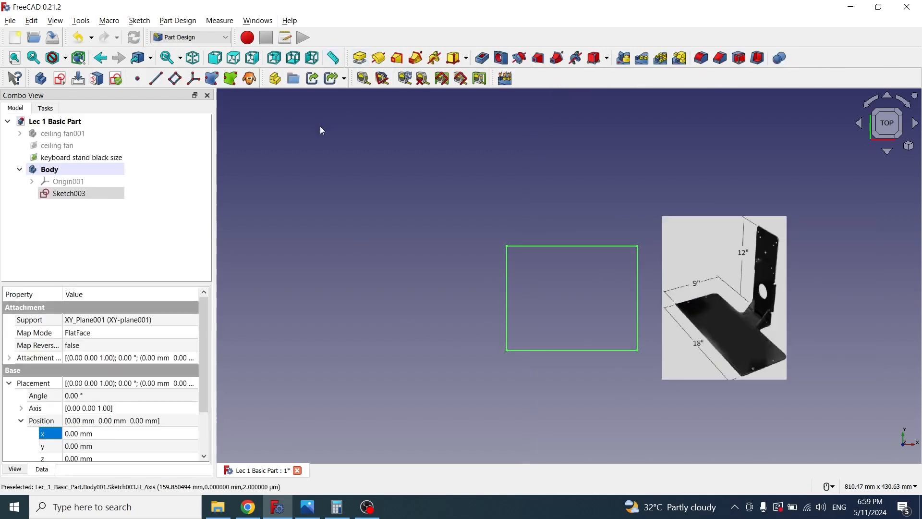
pyautogui.click(96, 191)
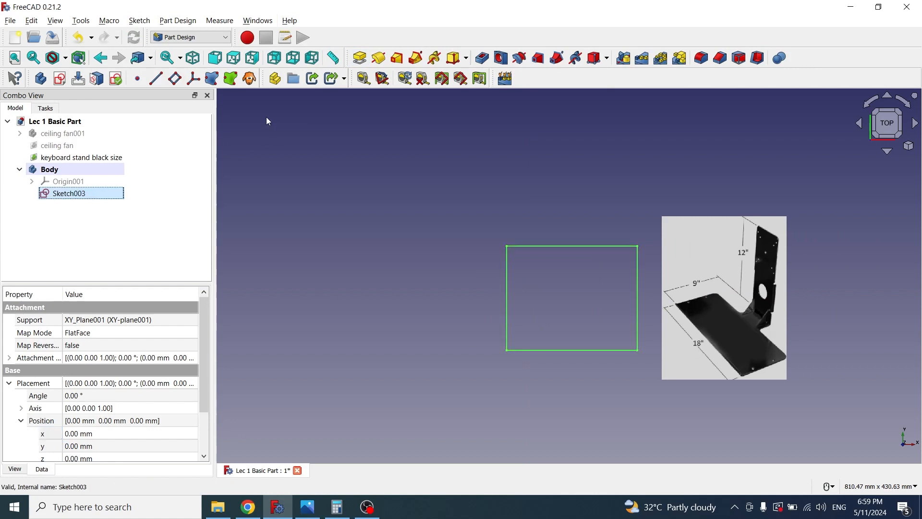
pyautogui.click(360, 57)
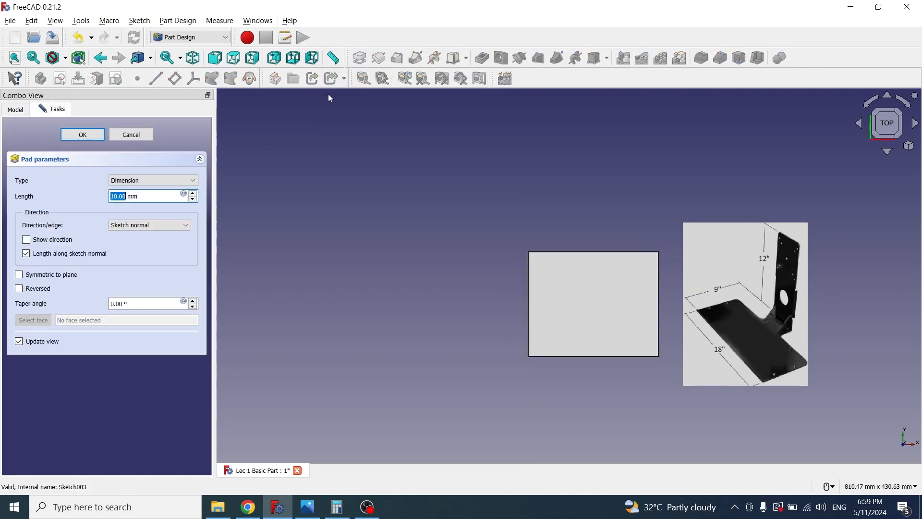
pyautogui.click(85, 136)
# Start a new sketch on the top face of the padded plate
pyautogui.scroll(-1, 645, 411)
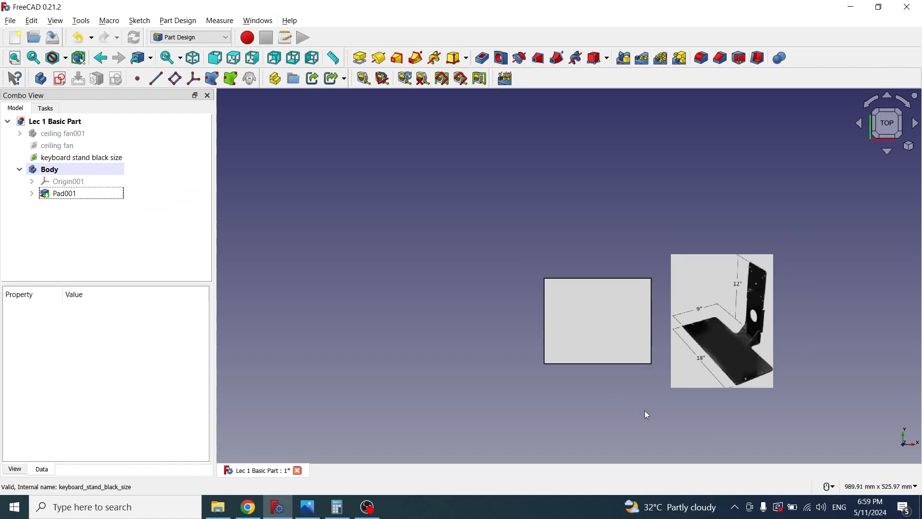
pyautogui.moveTo(644, 411); pyautogui.dragTo(606, 347, button='middle')
pyautogui.scroll(4, 641, 385)
pyautogui.scroll(-1, 641, 384)
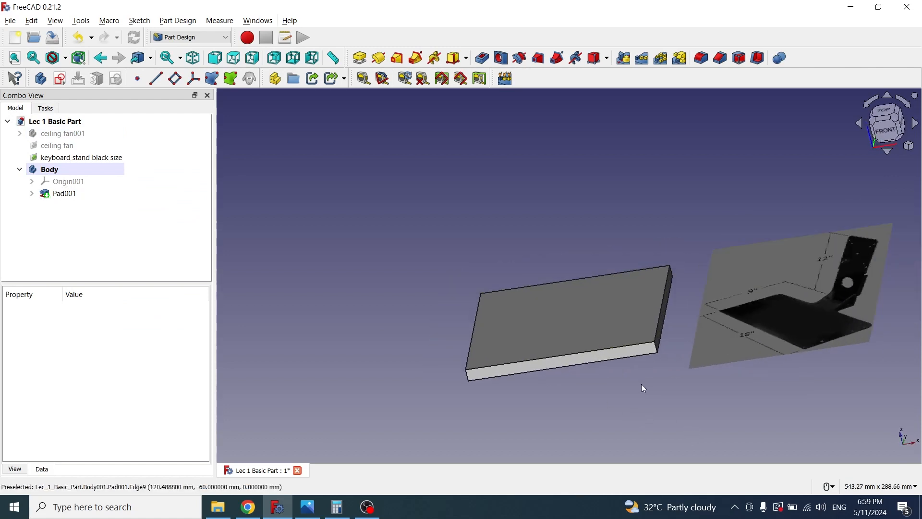
pyautogui.press('1')
pyautogui.press('2')
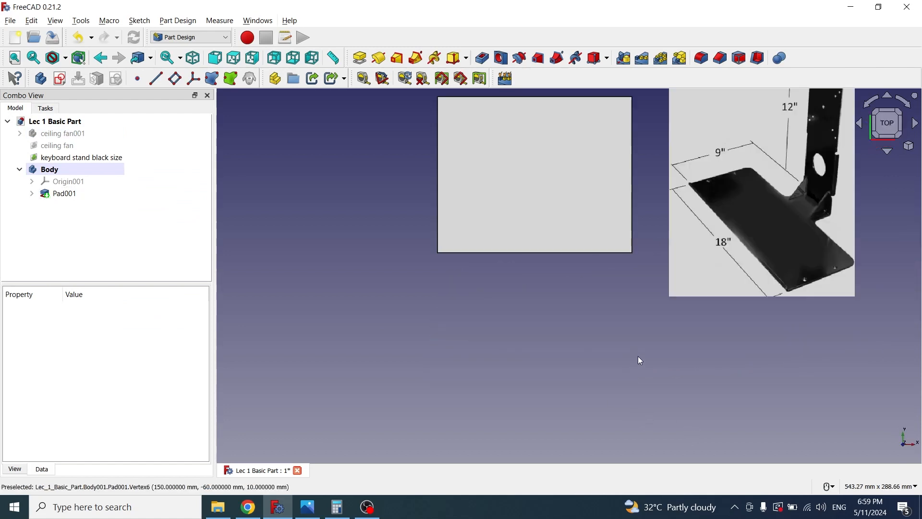
pyautogui.scroll(3, 672, 341)
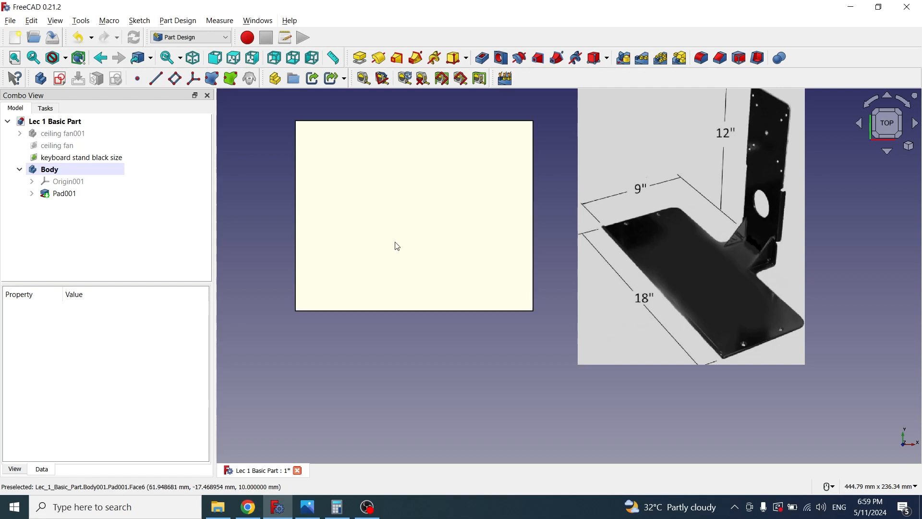
pyautogui.click(404, 229)
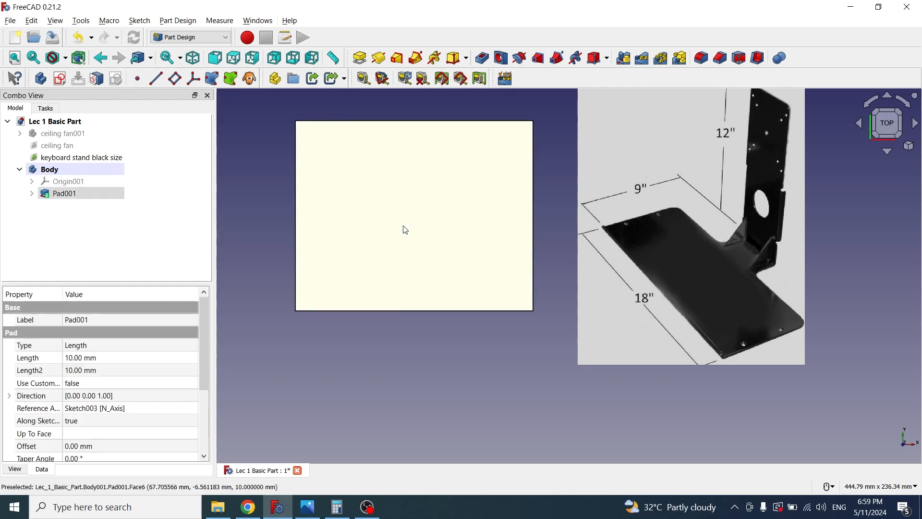
pyautogui.click(59, 79)
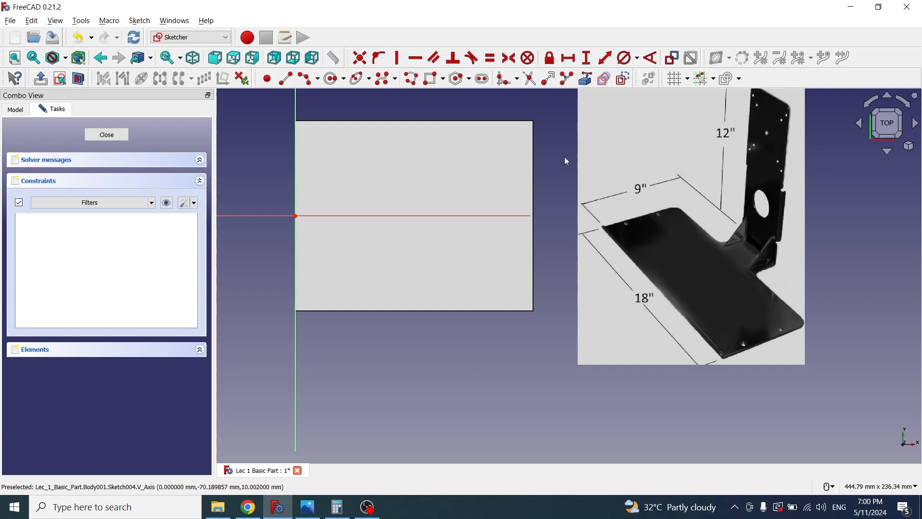
# Project the plate's right and front edges into the sketch as external geometry
pyautogui.click(588, 82)
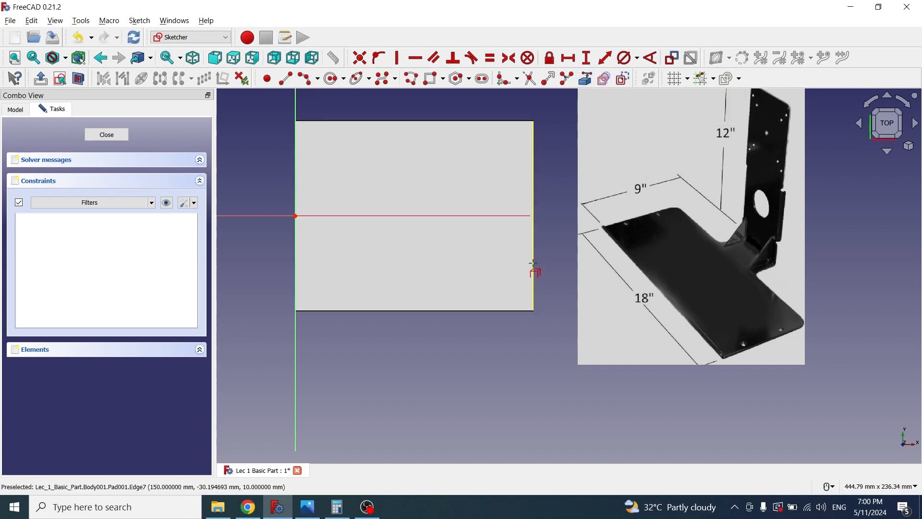
pyautogui.click(533, 262)
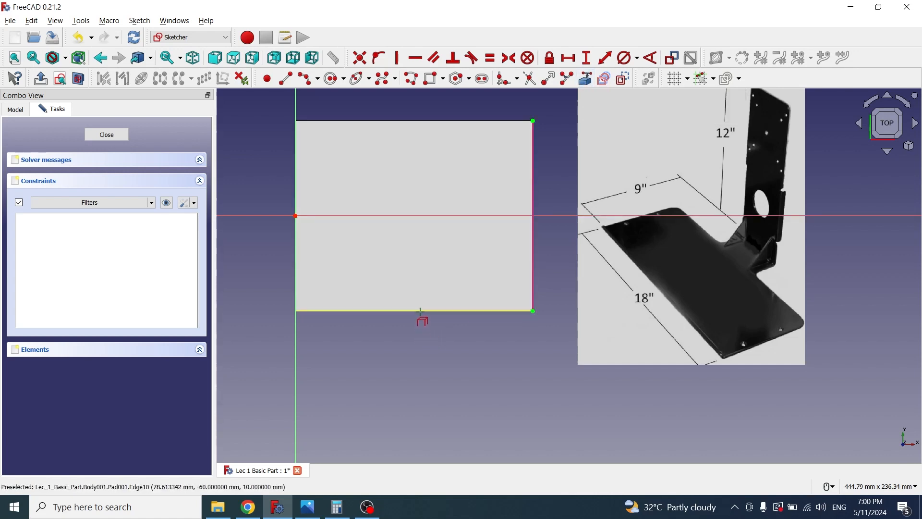
pyautogui.click(434, 312)
pyautogui.rightClick(621, 383)
pyautogui.rightClick(620, 383)
pyautogui.click(525, 368)
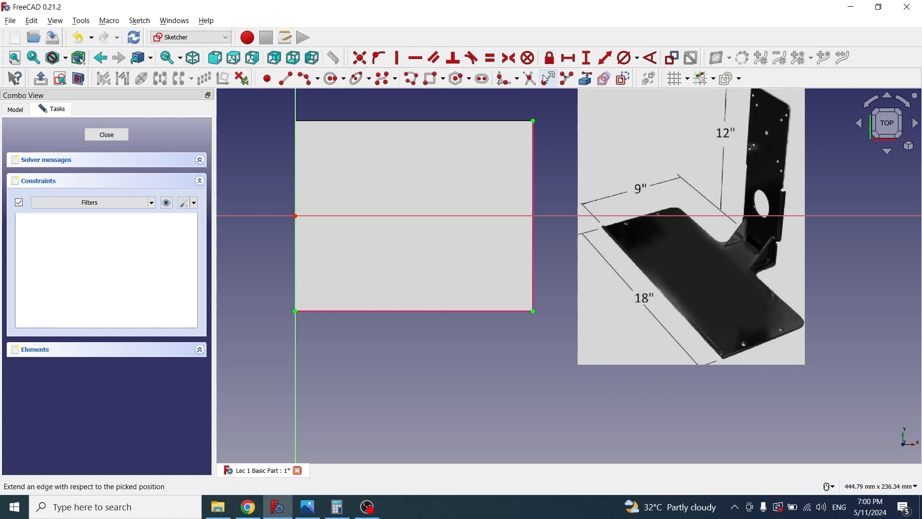
# Draw a rectangle about 138 mm by 9 mm along the plate's front edge, starting at the front-left corner
pyautogui.click(434, 87)
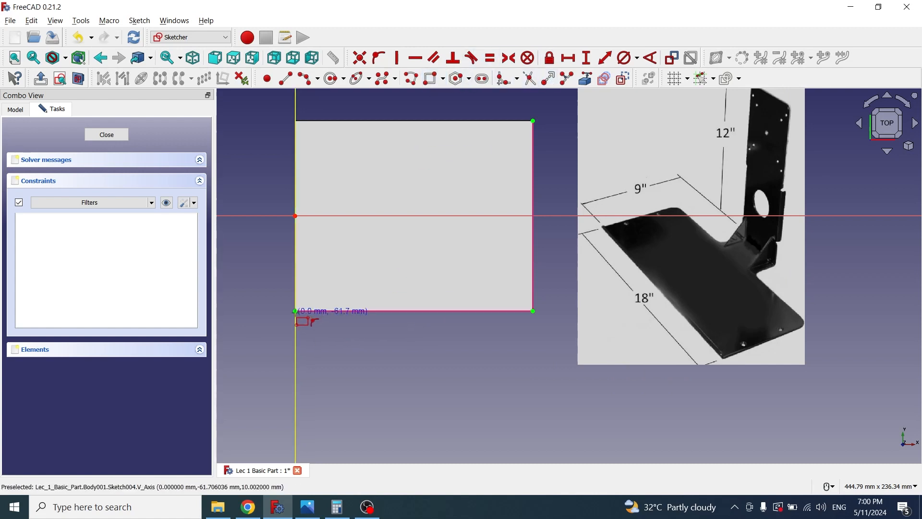
pyautogui.click(295, 311)
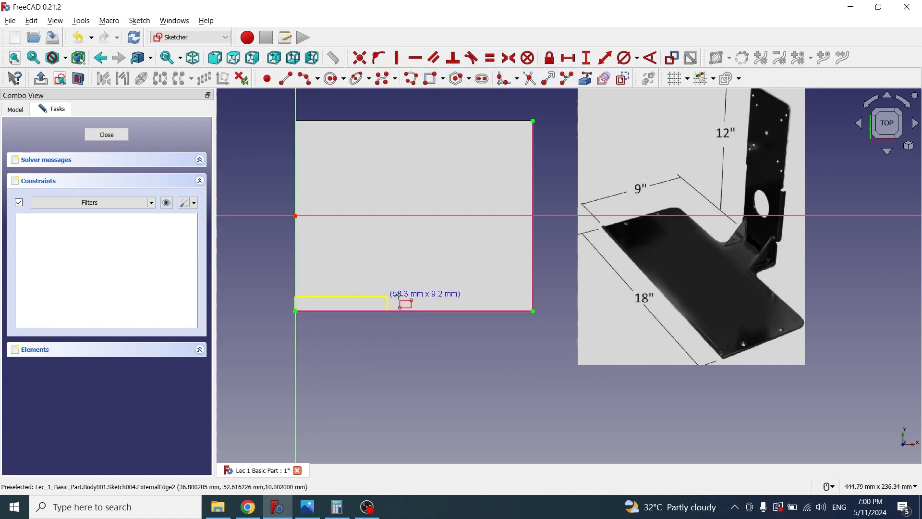
pyautogui.click(514, 296)
pyautogui.rightClick(546, 345)
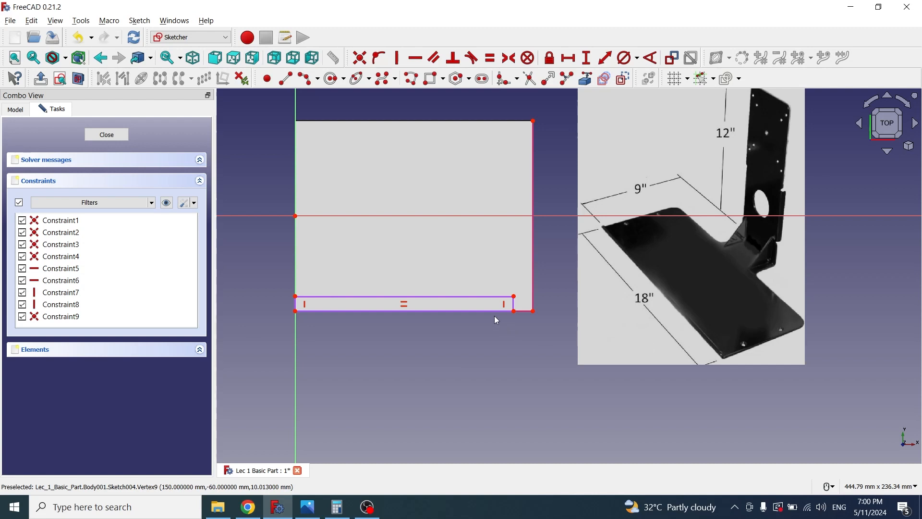
# Constrain the front strip rectangle's vertical height to 5 mm and close the sketch
pyautogui.click(514, 304)
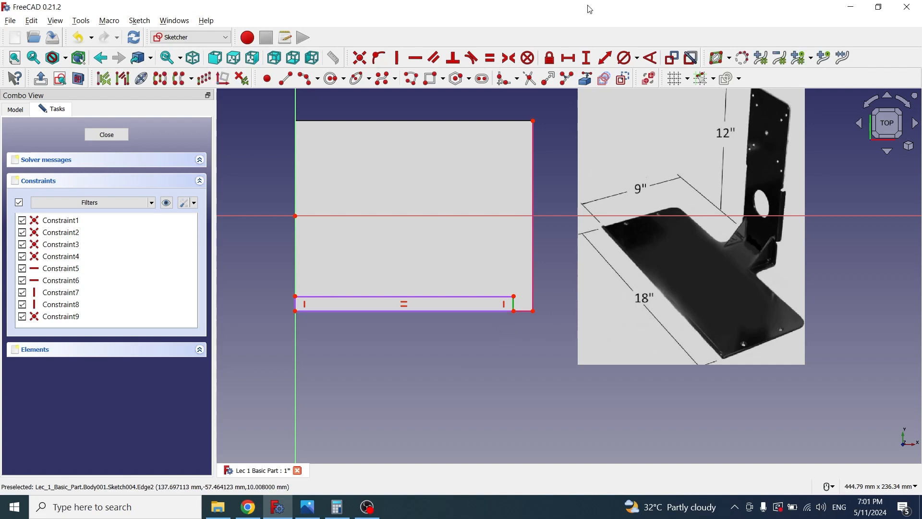
pyautogui.click(586, 60)
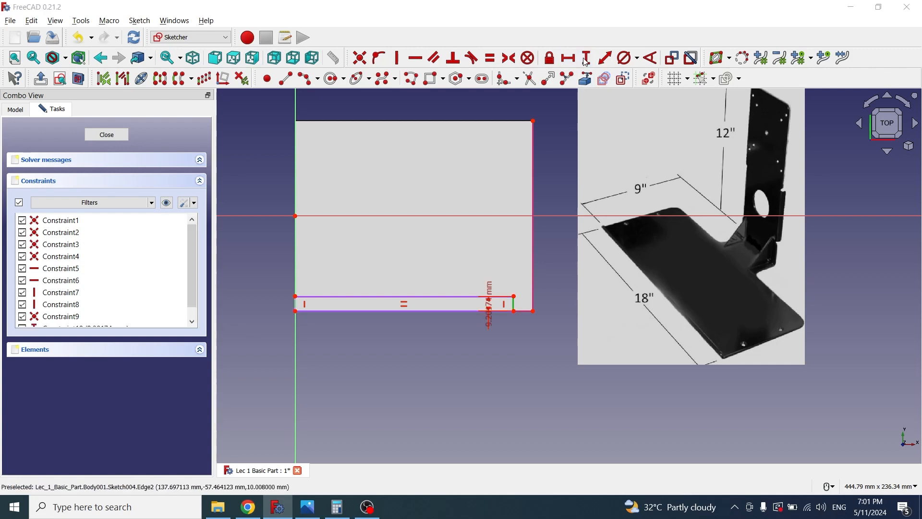
pyautogui.write('5')
pyautogui.press('Return')
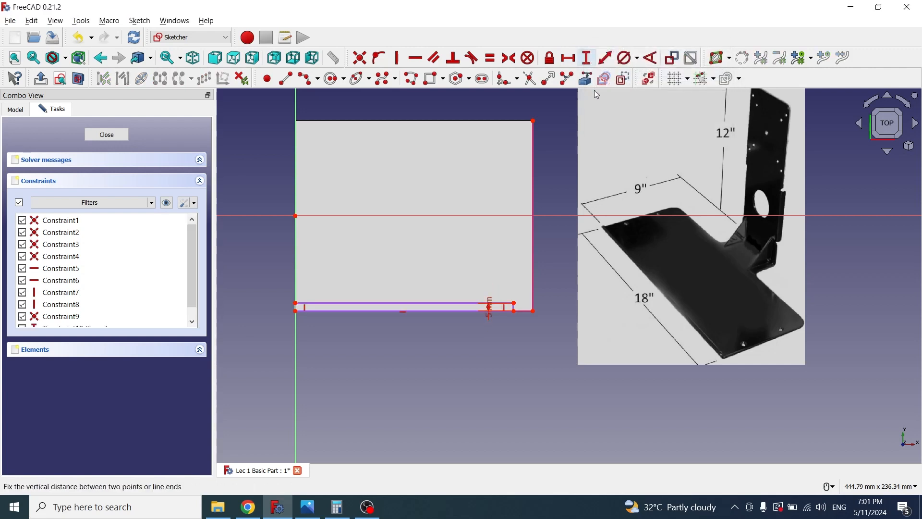
pyautogui.click(107, 134)
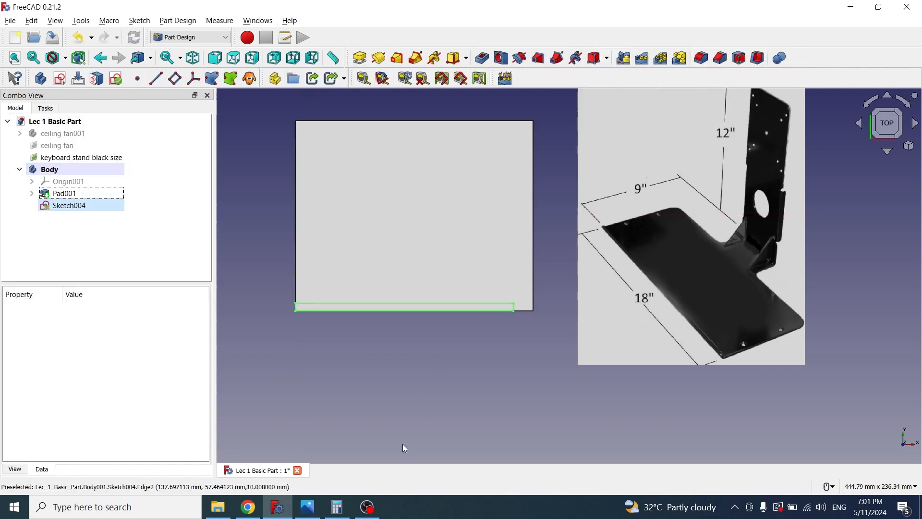
# Pad the front strip sketch with a length of 10 mm
pyautogui.scroll(-1, 434, 360)
pyautogui.moveTo(456, 372); pyautogui.dragTo(454, 353, button='middle')
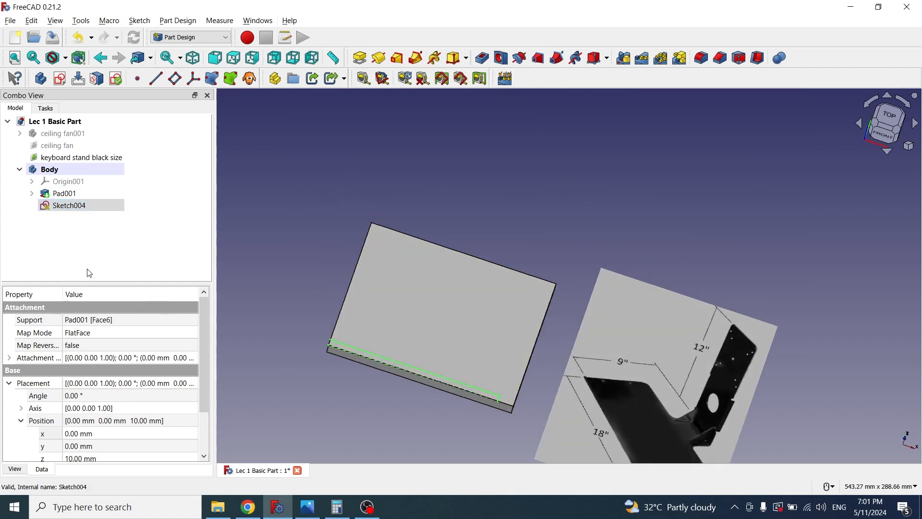
pyautogui.click(352, 61)
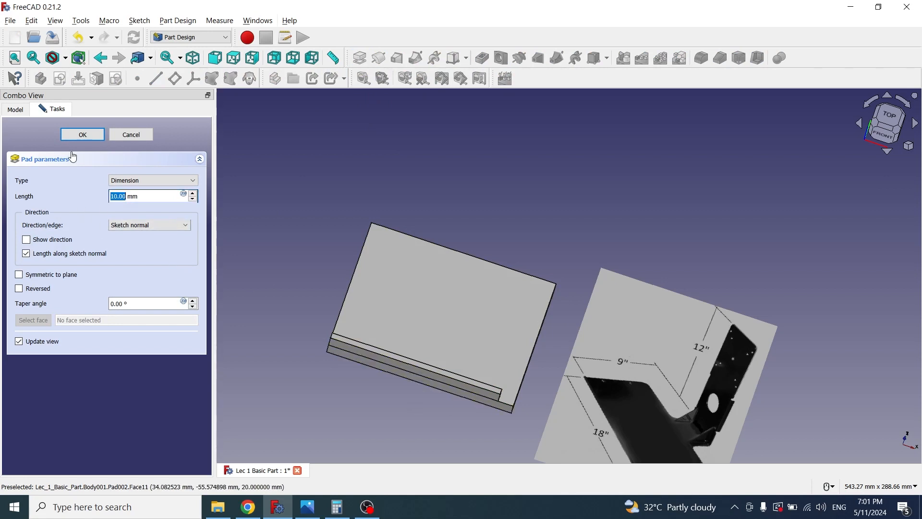
pyautogui.click(83, 134)
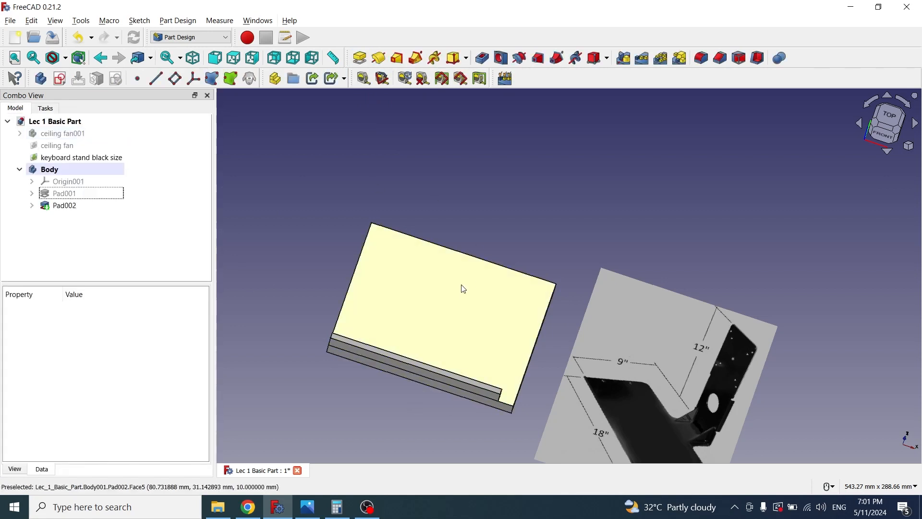
# Start a new sketch on the base plate's top face, seen from the top
pyautogui.press('1')
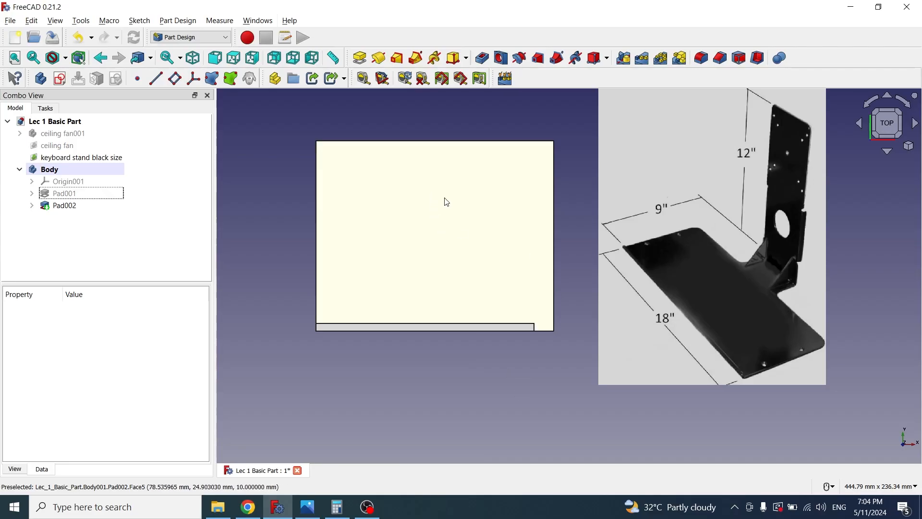
pyautogui.click(444, 200)
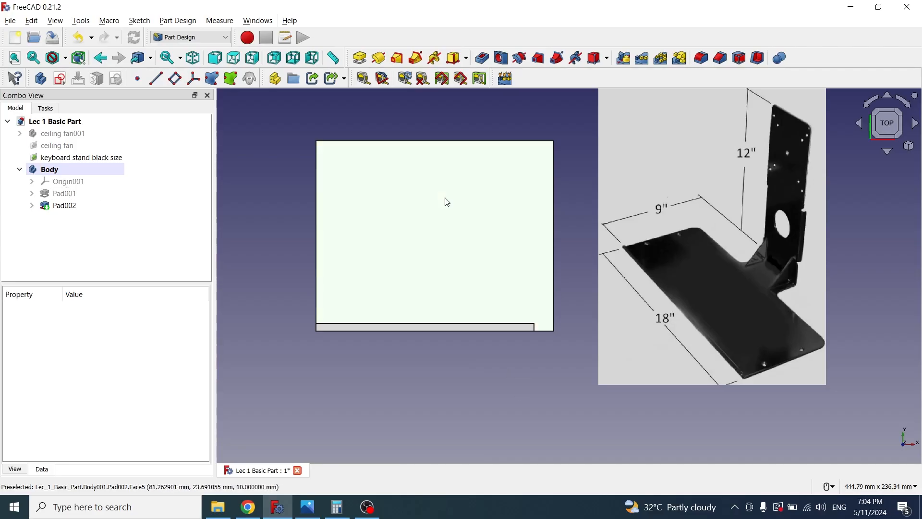
pyautogui.click(60, 78)
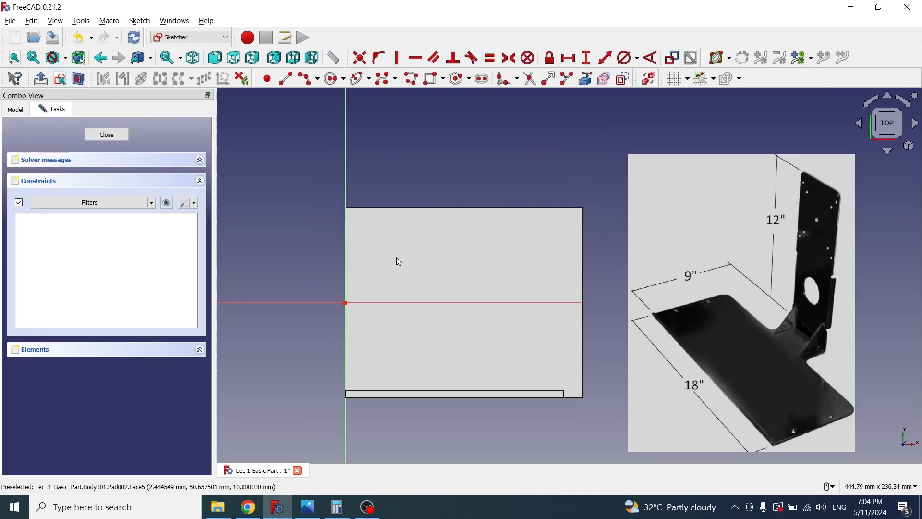
# Project the plate's rear and right edges into the new sketch as external geometry
pyautogui.scroll(3, 397, 259)
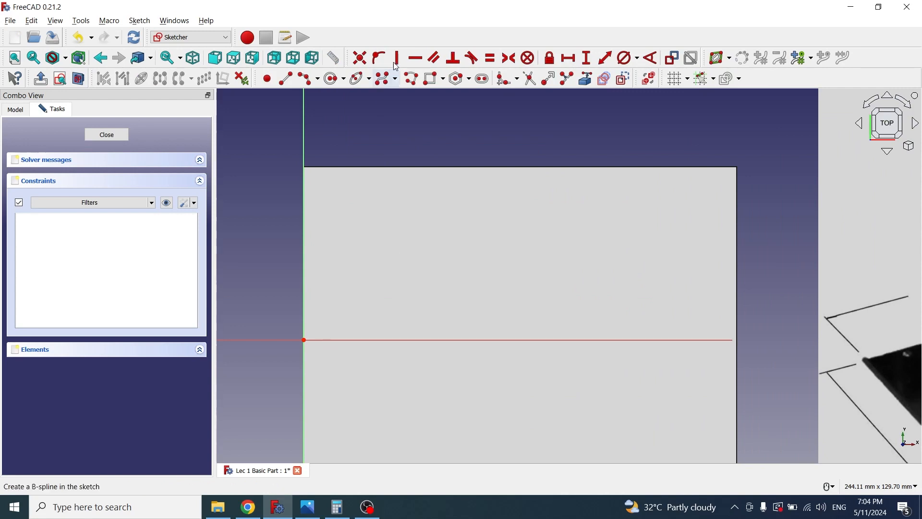
pyautogui.click(589, 84)
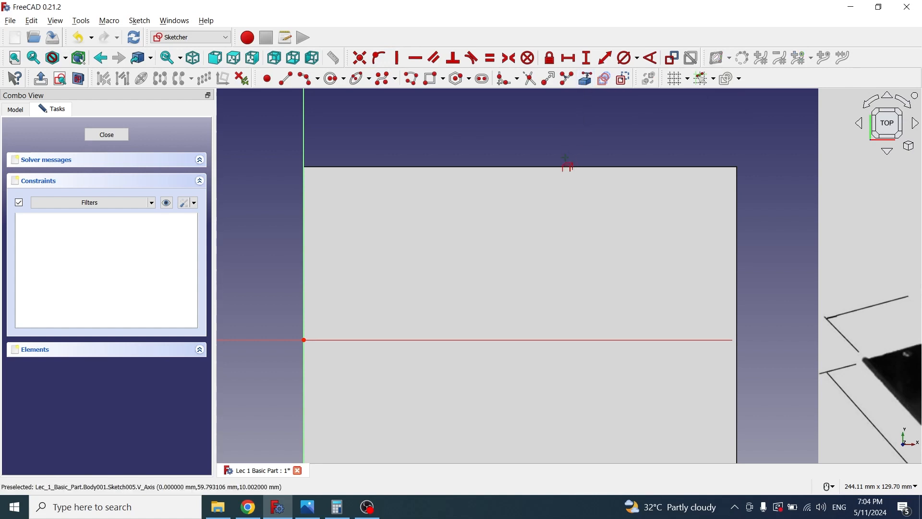
pyautogui.click(569, 167)
pyautogui.click(737, 215)
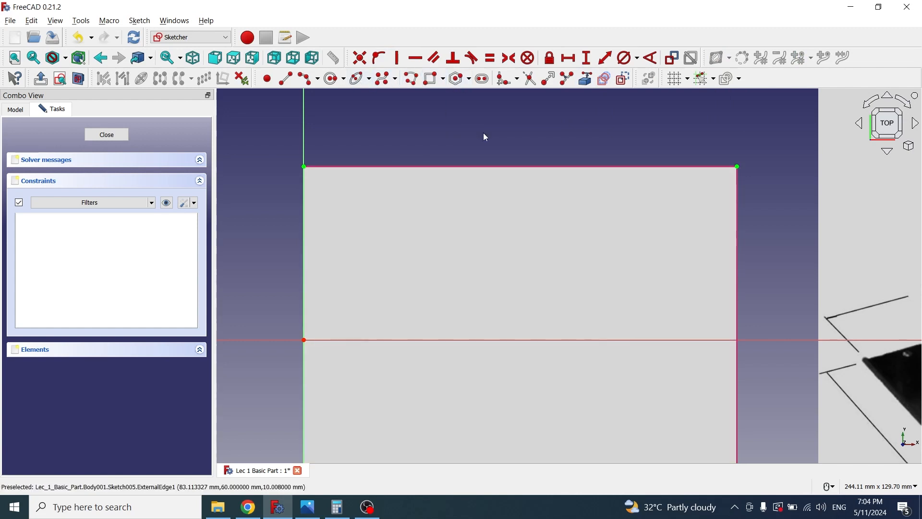
# Draw a rectangle about 49 mm by 7 mm inside the plate from its rear-left corner
pyautogui.click(434, 78)
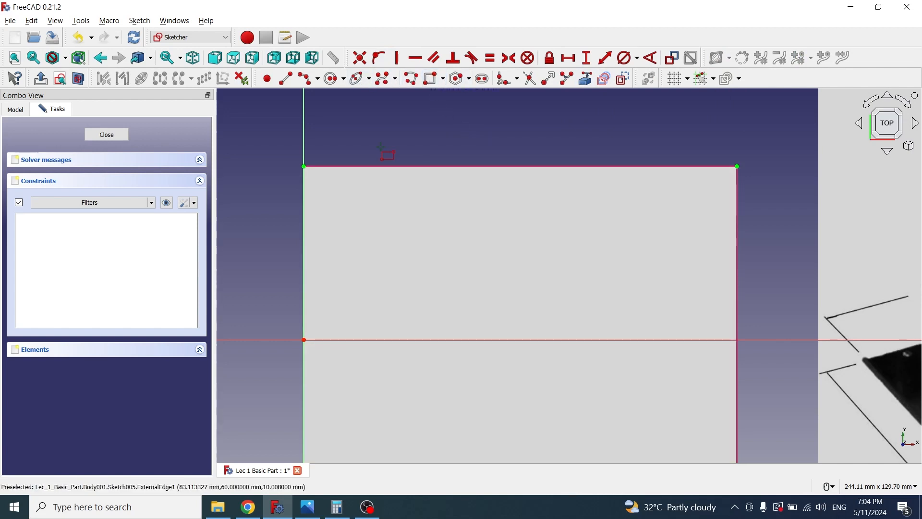
pyautogui.click(304, 167)
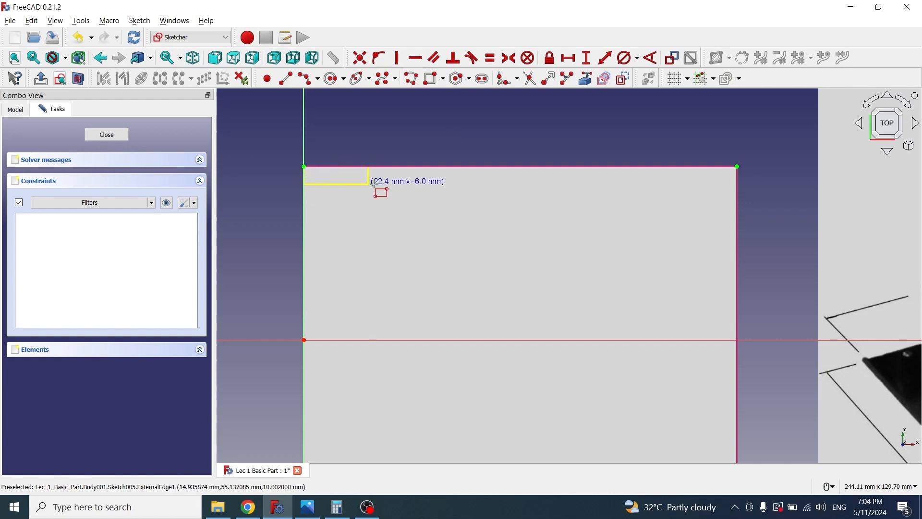
pyautogui.click(446, 185)
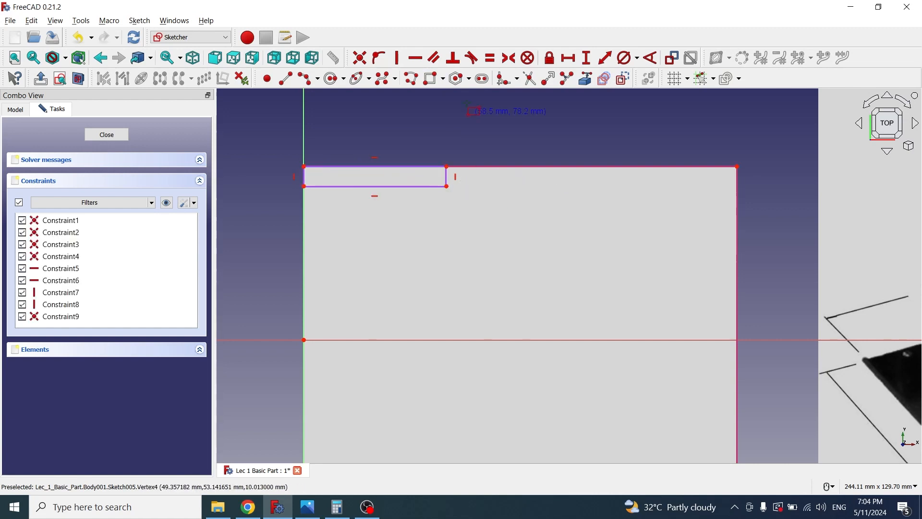
pyautogui.rightClick(477, 128)
pyautogui.rightClick(477, 128)
pyautogui.click(148, 137)
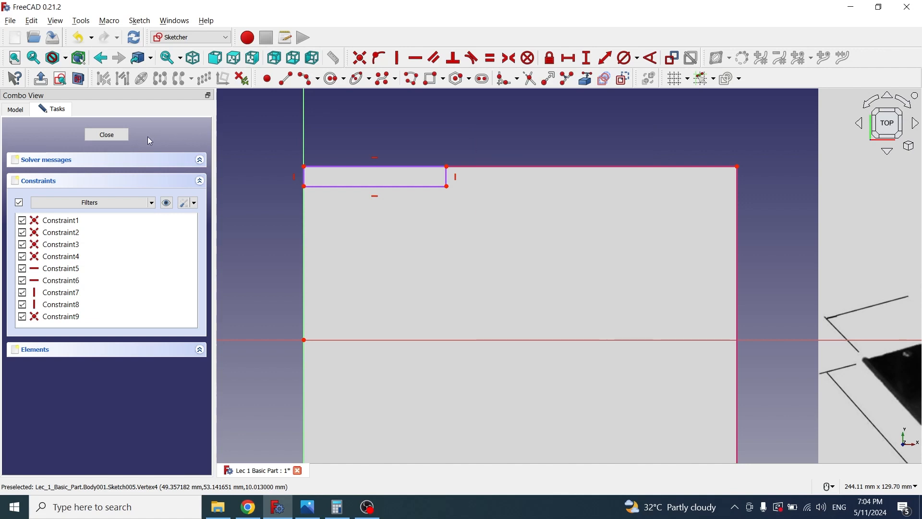
# Constrain the rear rectangle to a horizontal length of 30 mm and a vertical height of 10 mm, and close the sketch
pyautogui.click(335, 186)
pyautogui.click(568, 58)
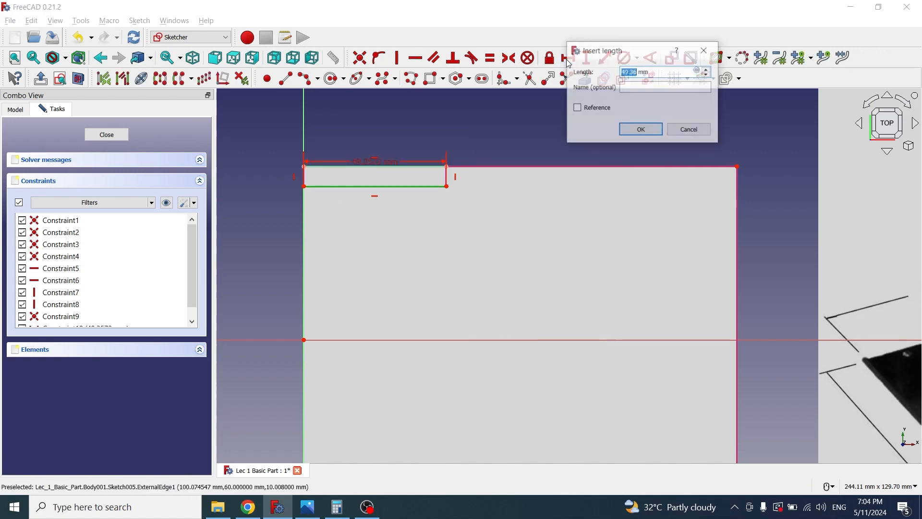
pyautogui.write('30')
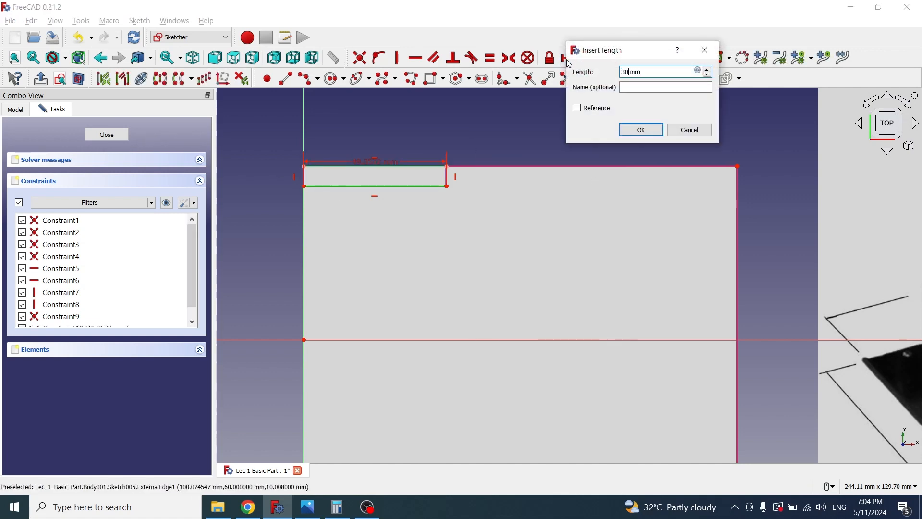
pyautogui.click(641, 130)
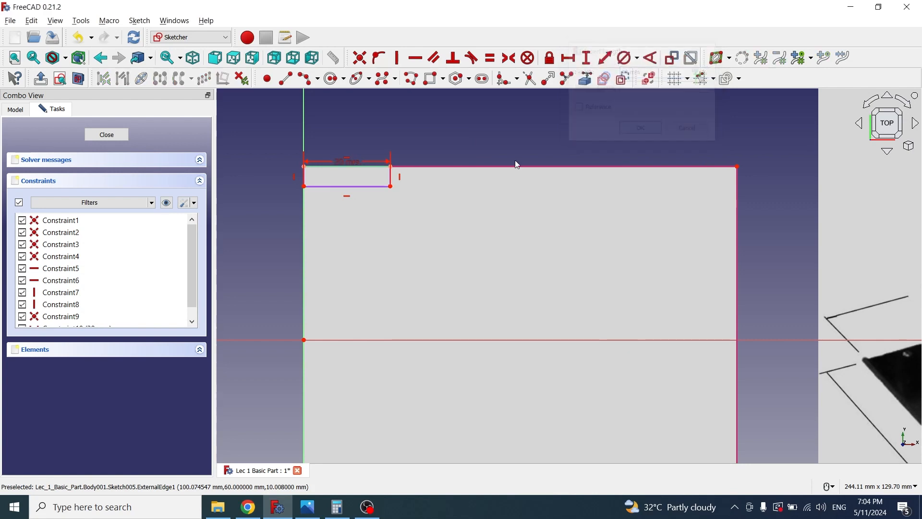
pyautogui.click(392, 182)
pyautogui.click(586, 58)
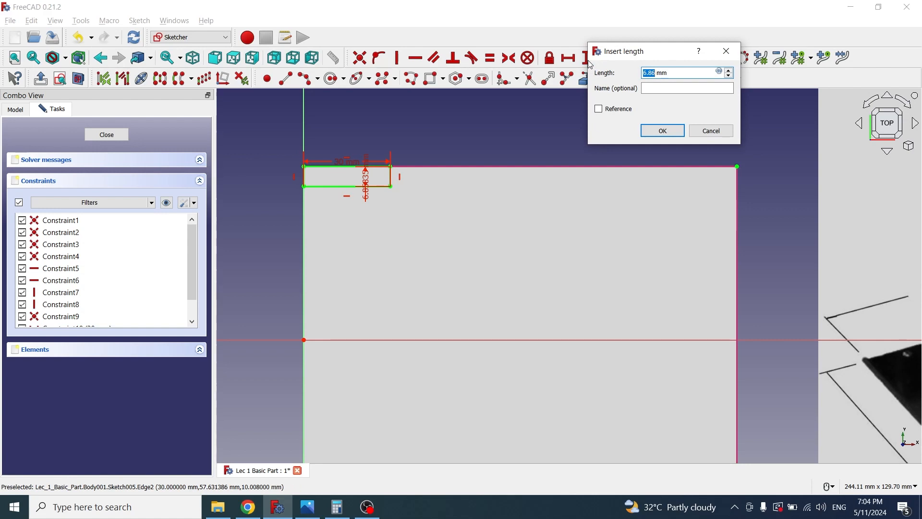
pyautogui.write('10')
pyautogui.click(661, 131)
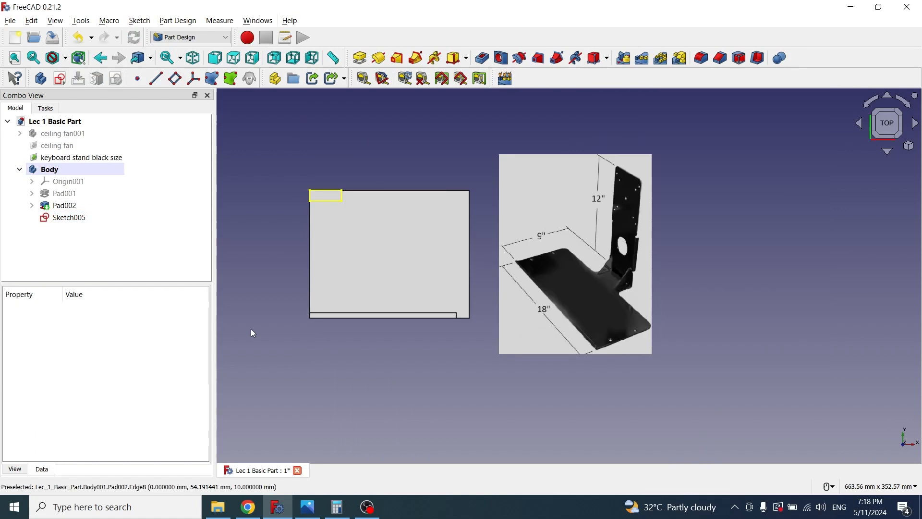
# Pad the rear rectangle sketch with a length of 150 mm to form the upright
pyautogui.click(70, 217)
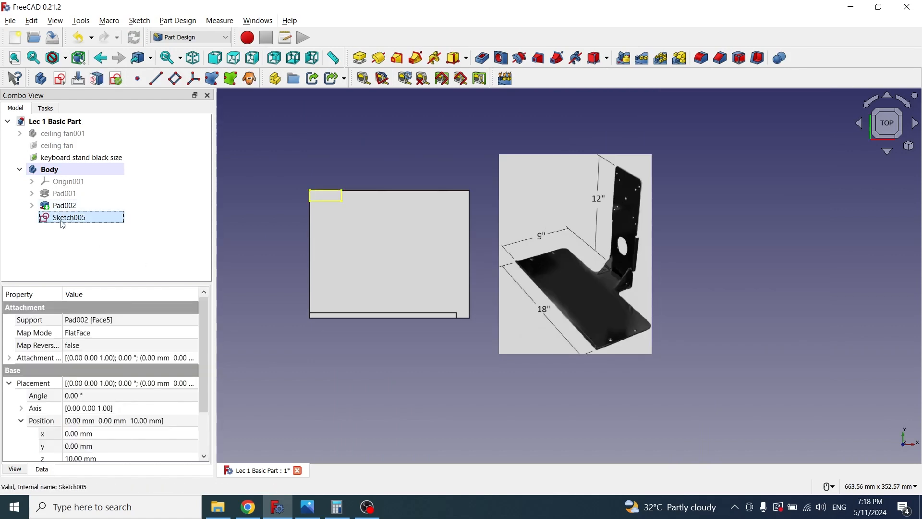
pyautogui.click(360, 58)
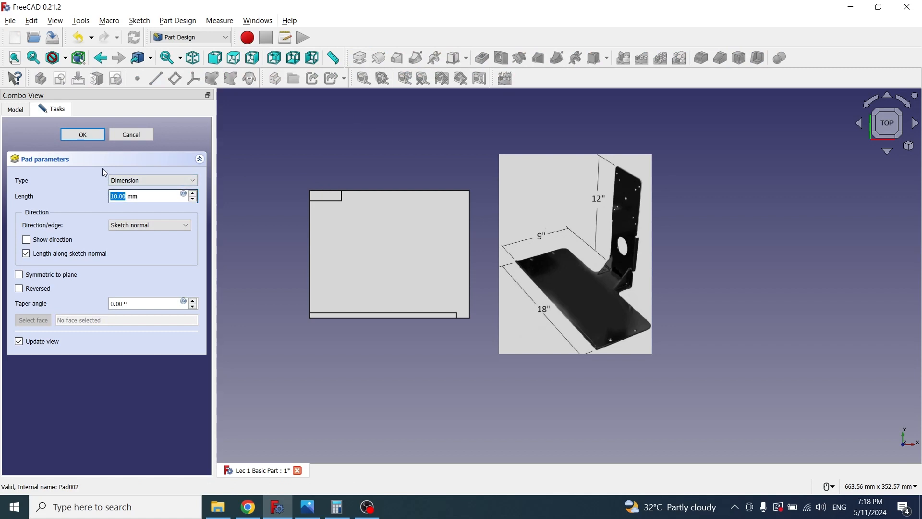
pyautogui.write('150')
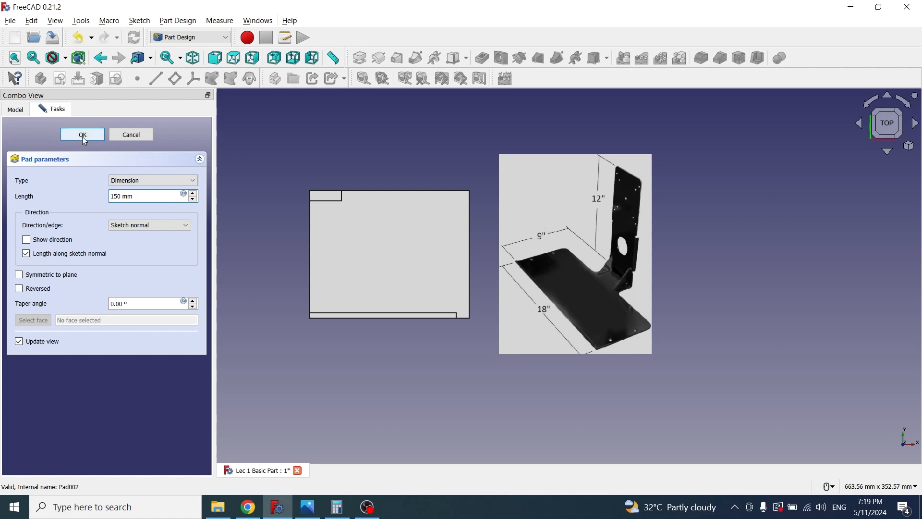
pyautogui.click(82, 135)
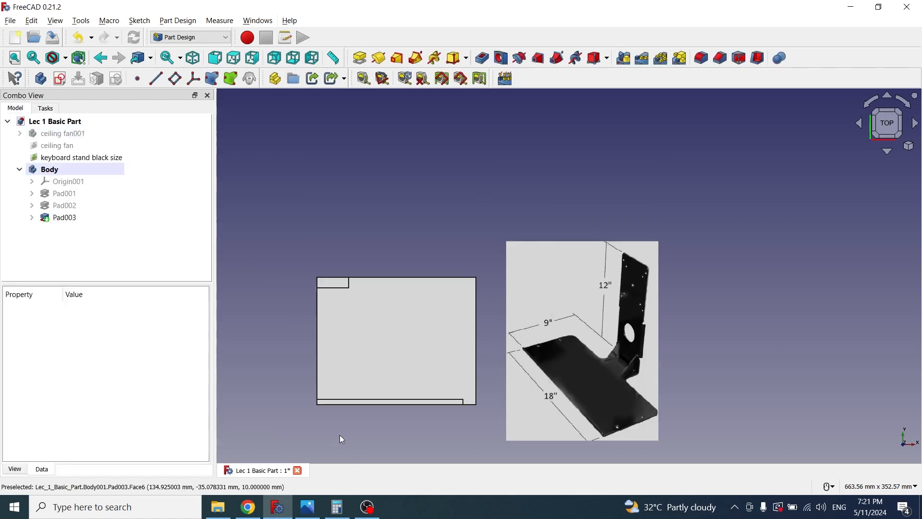
# Create a new sketch on the YZ base plane for a gusset between the plate and the upright
pyautogui.moveTo(414, 402); pyautogui.dragTo(413, 345, button='middle')
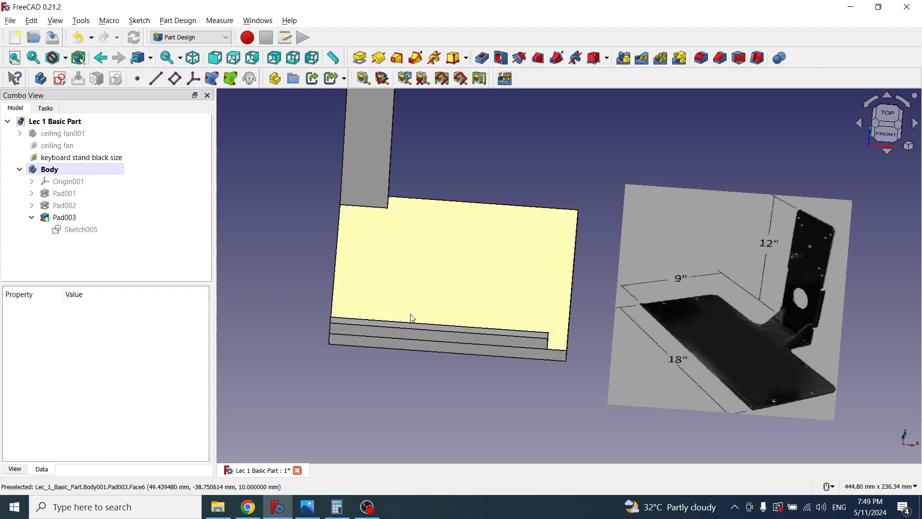
pyautogui.press('6')
pyautogui.moveTo(477, 331); pyautogui.dragTo(478, 287, button='middle')
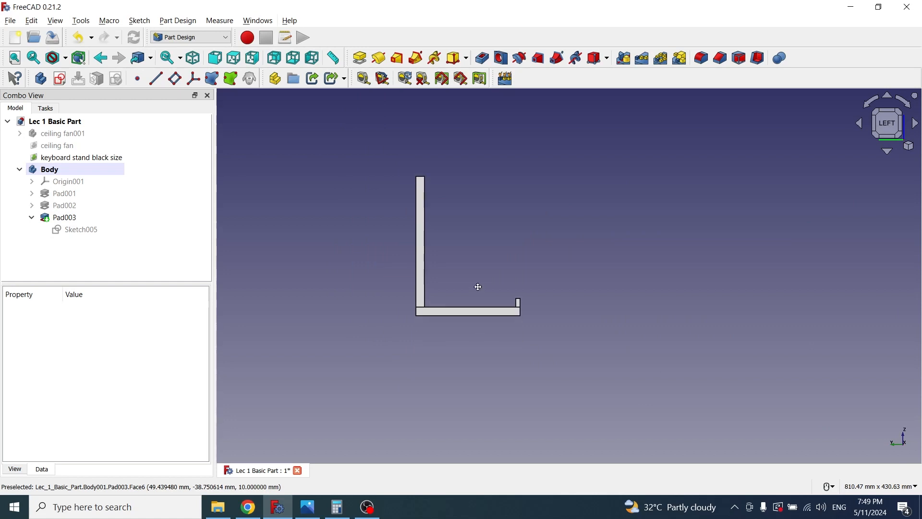
pyautogui.scroll(4, 480, 321)
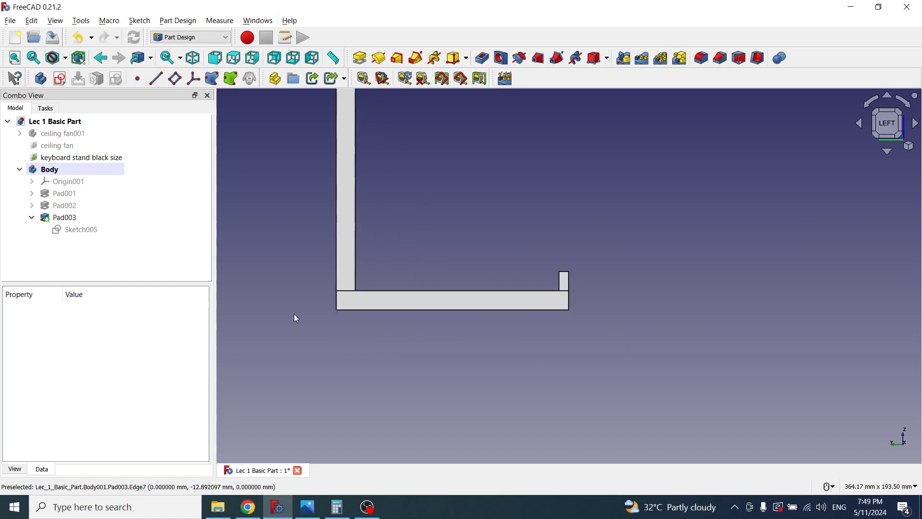
pyautogui.click(60, 78)
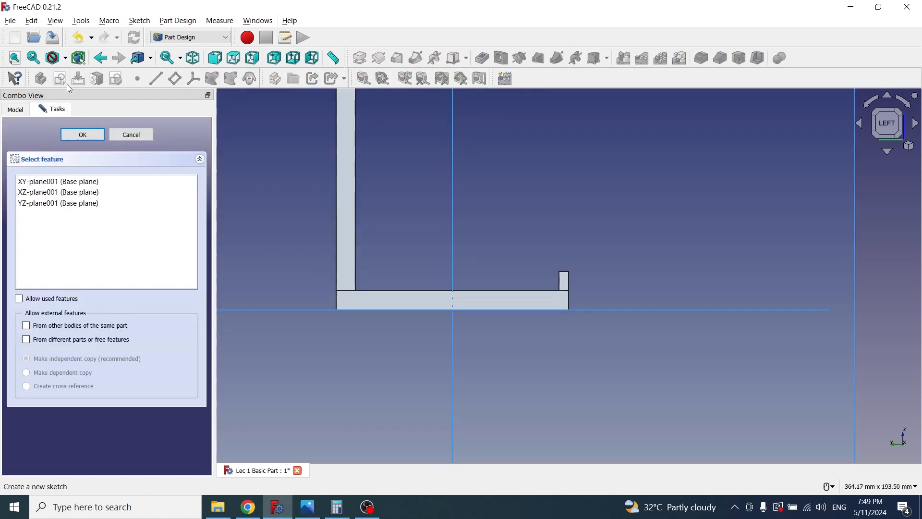
pyautogui.click(55, 208)
pyautogui.doubleClick(142, 206)
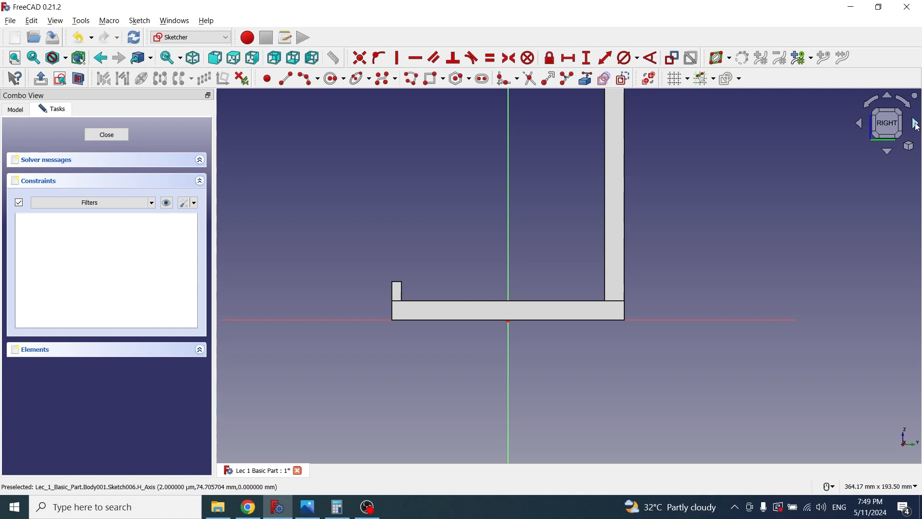
pyautogui.press('6')
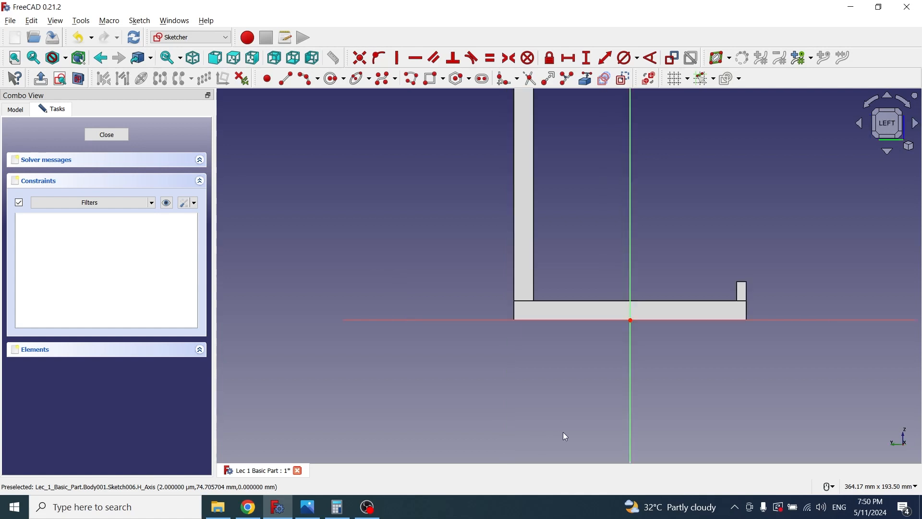
# Project the upright's inner vertical edge and the base plate's upper side edge into the sketch as external geometry
pyautogui.moveTo(701, 369); pyautogui.dragTo(568, 277, button='middle')
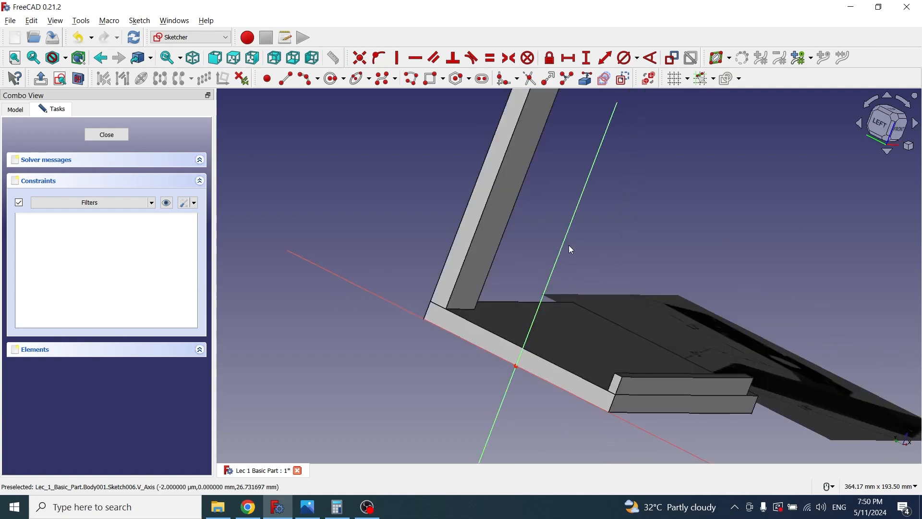
pyautogui.click(586, 79)
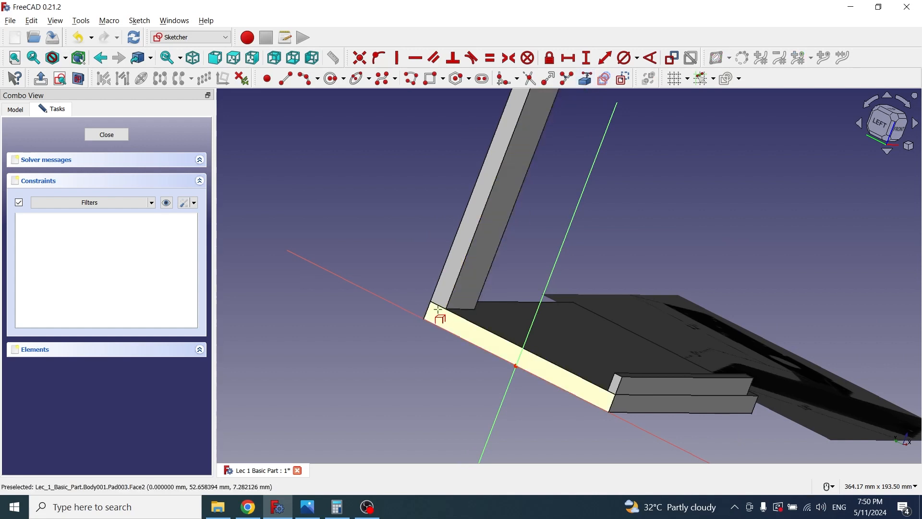
pyautogui.click(459, 278)
pyautogui.click(462, 319)
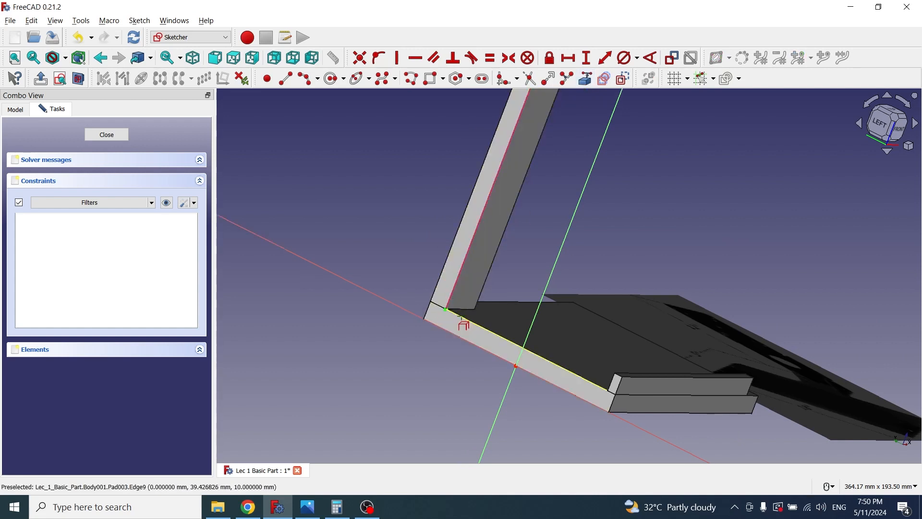
pyautogui.rightClick(346, 358)
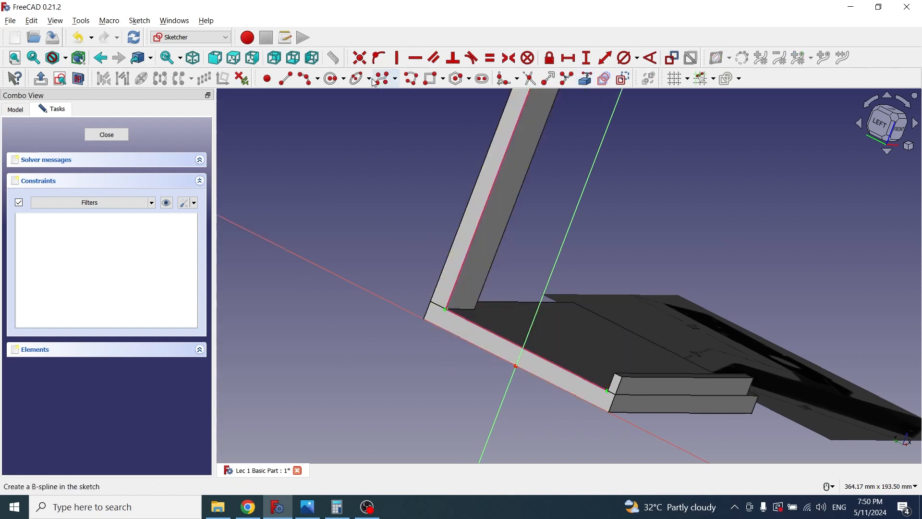
# Draw a closed triangular polyline about 25 mm high and 22 mm wide in the corner between upright and plate
pyautogui.click(411, 82)
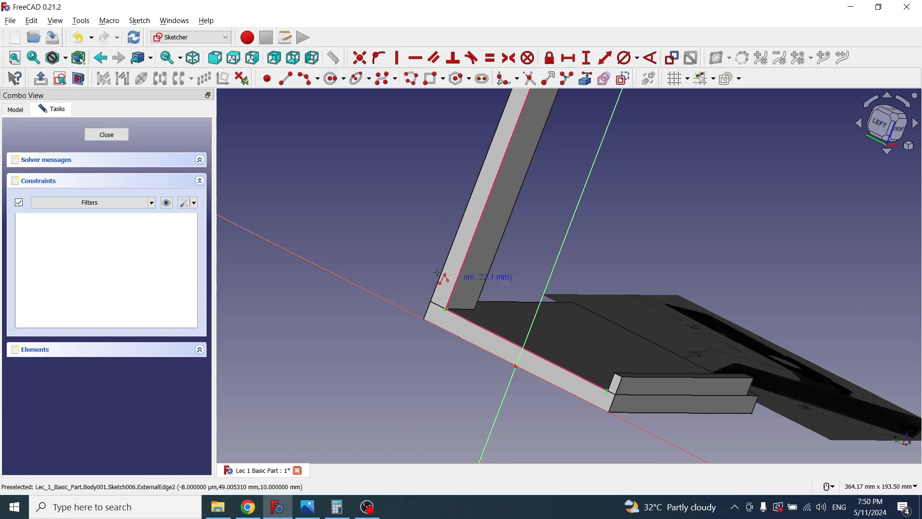
pyautogui.click(445, 309)
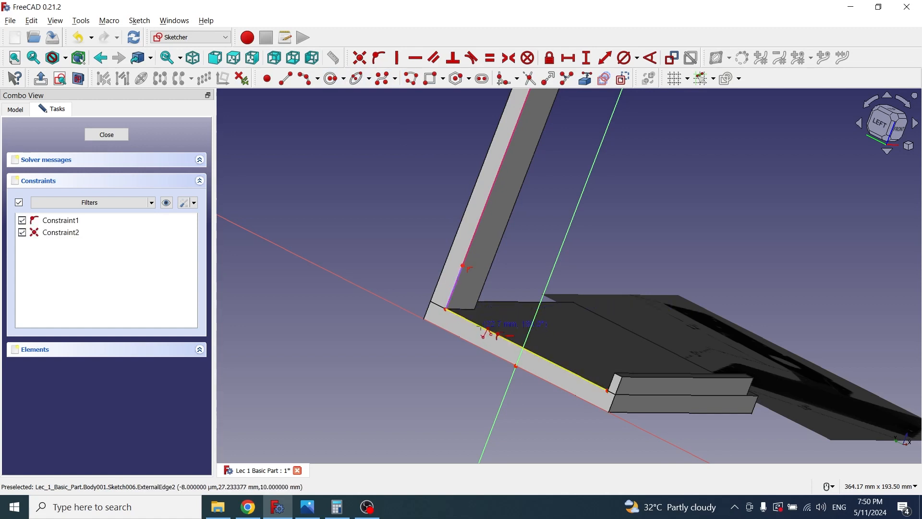
pyautogui.click(481, 326)
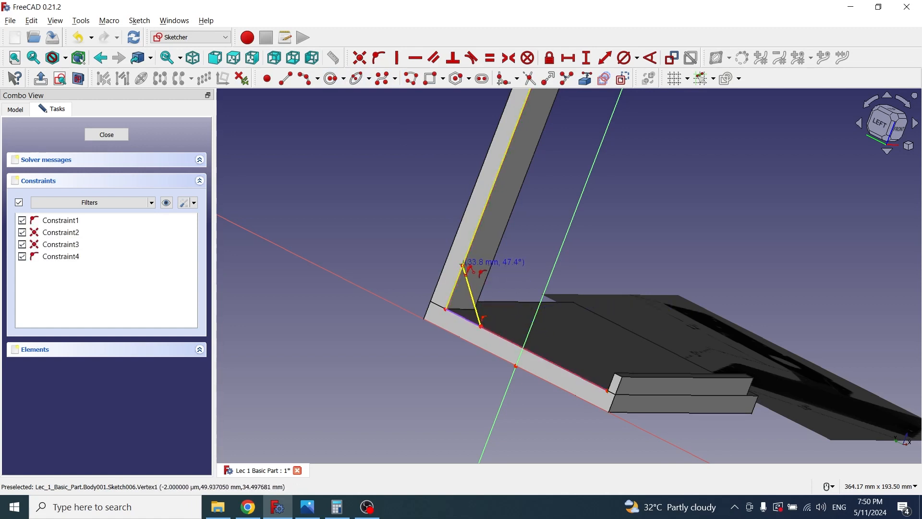
pyautogui.click(463, 264)
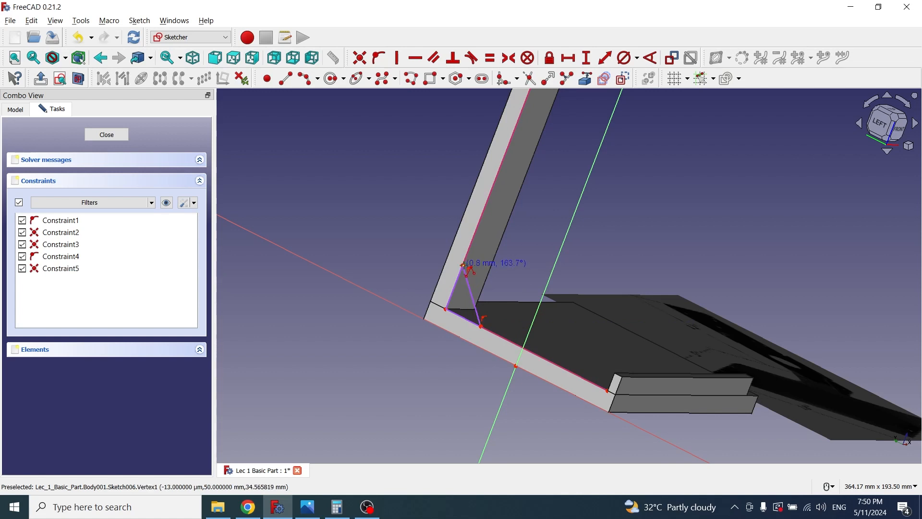
pyautogui.rightClick(399, 359)
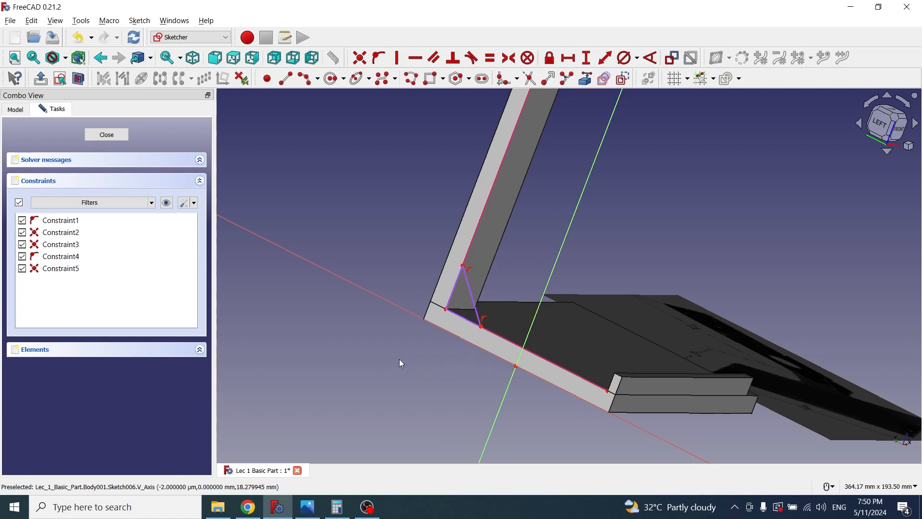
# Constrain the triangle's vertical leg along the upright to a vertical distance of 15 mm
pyautogui.click(461, 283)
pyautogui.click(587, 58)
pyautogui.write('15')
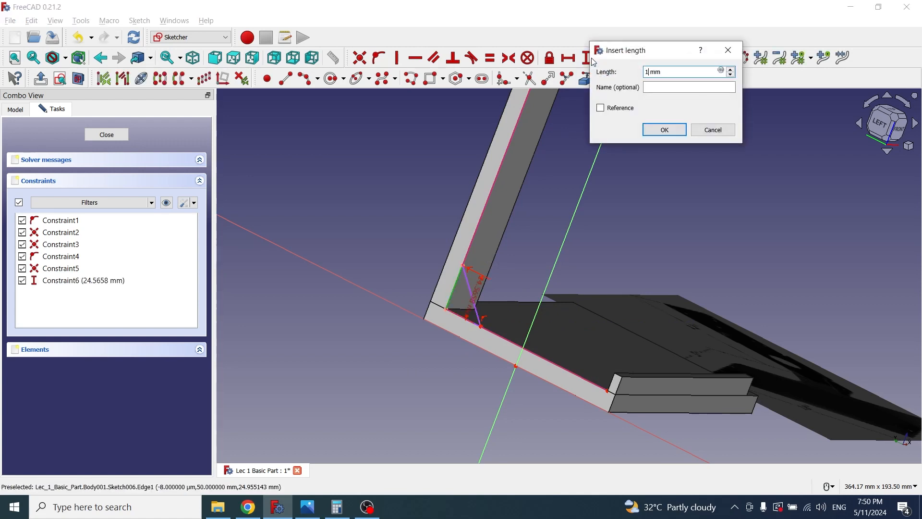
pyautogui.press('Return')
# Move the diagonal's upper endpoint down to the vertical leg's upper end and make the two points coincident
pyautogui.scroll(4, 494, 274)
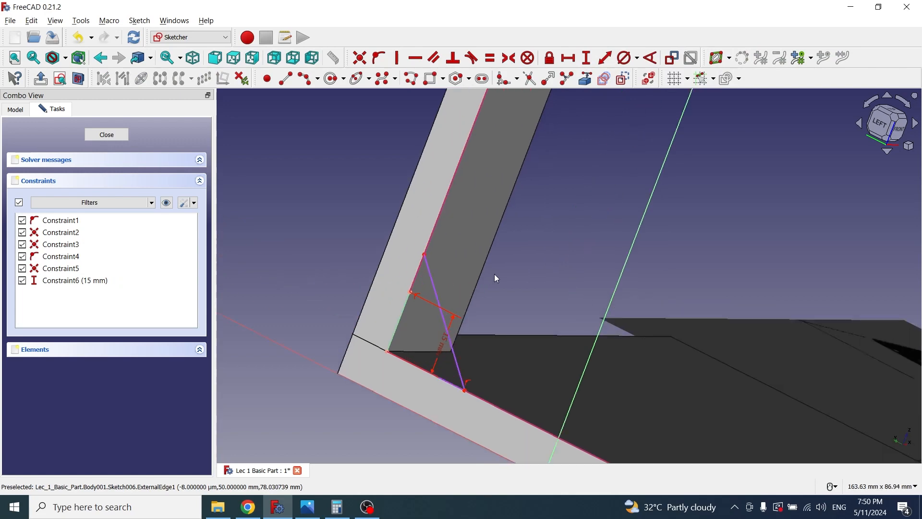
pyautogui.scroll(3, 427, 321)
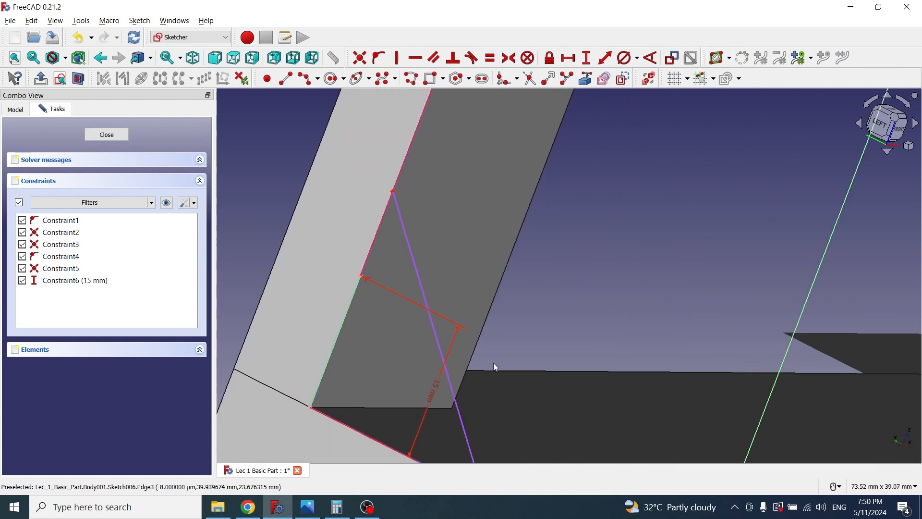
pyautogui.moveTo(494, 363); pyautogui.dragTo(576, 373, button='middle')
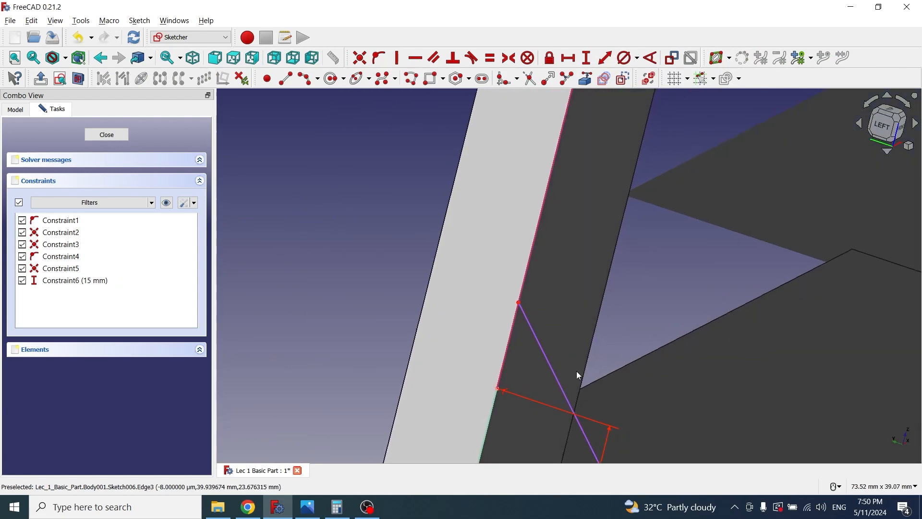
pyautogui.scroll(2, 581, 360)
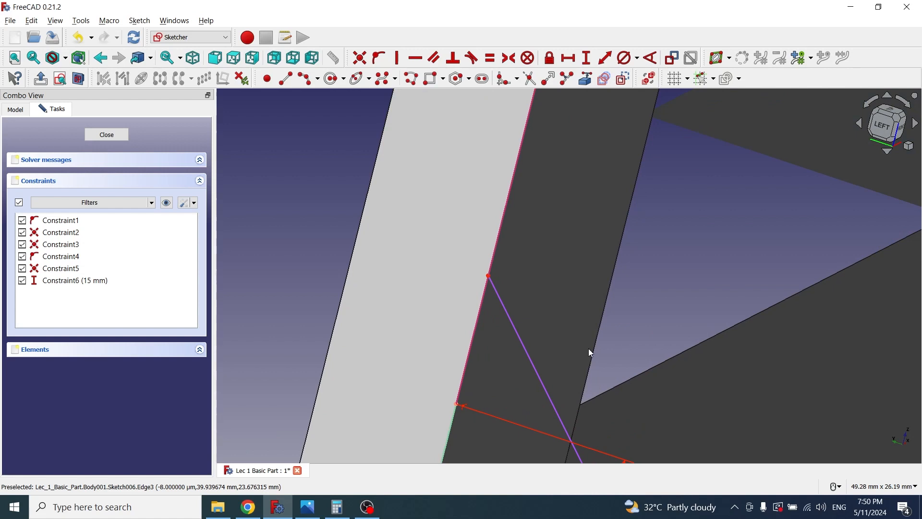
pyautogui.scroll(-2, 588, 347)
pyautogui.moveTo(589, 347); pyautogui.dragTo(720, 299, button='middle')
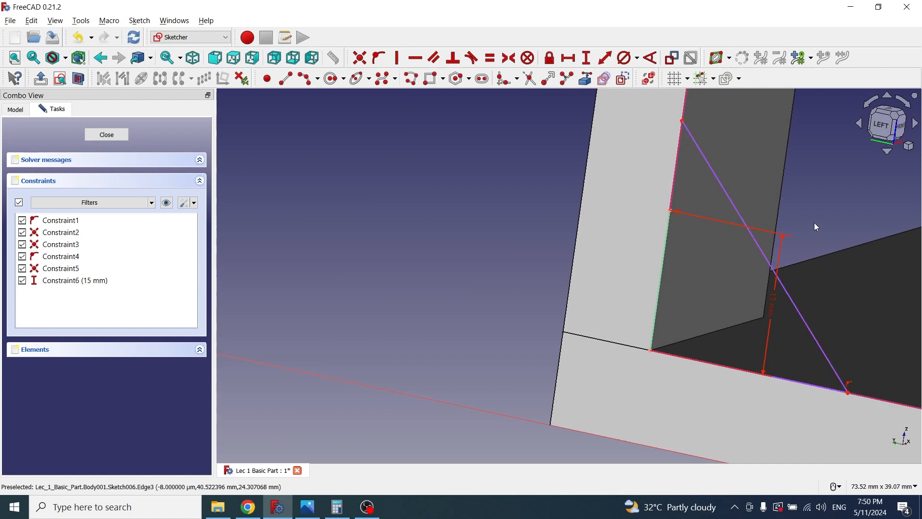
pyautogui.moveTo(814, 224); pyautogui.dragTo(694, 274, button='middle')
pyautogui.click(562, 175)
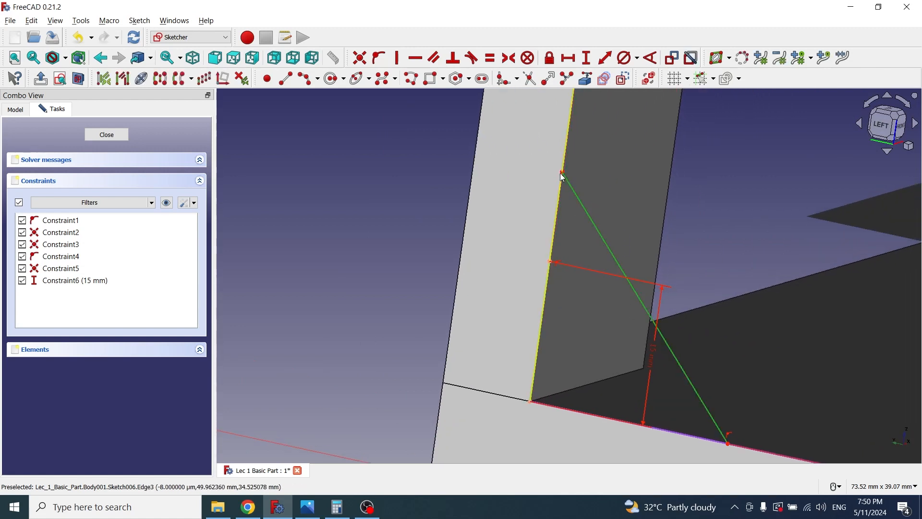
pyautogui.moveTo(561, 171); pyautogui.dragTo(552, 258)
pyautogui.scroll(6, 587, 288)
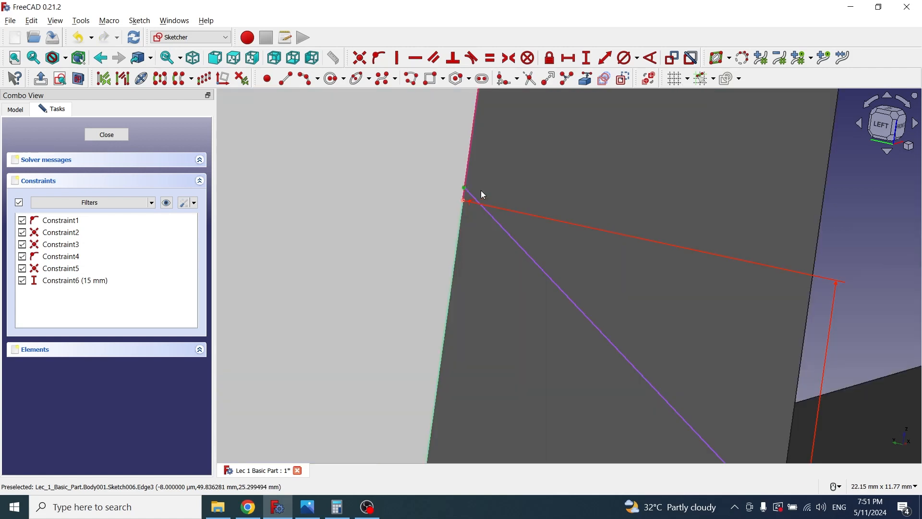
pyautogui.click(464, 187)
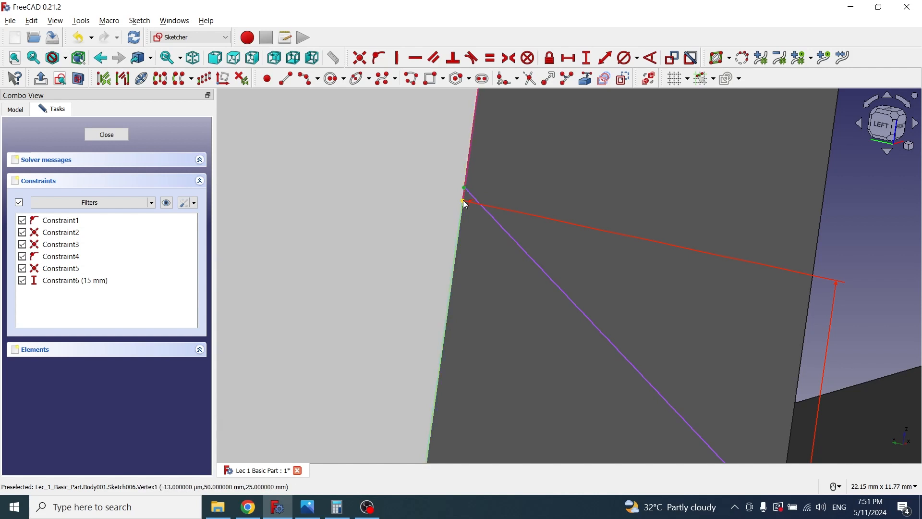
pyautogui.click(464, 202)
pyautogui.click(360, 59)
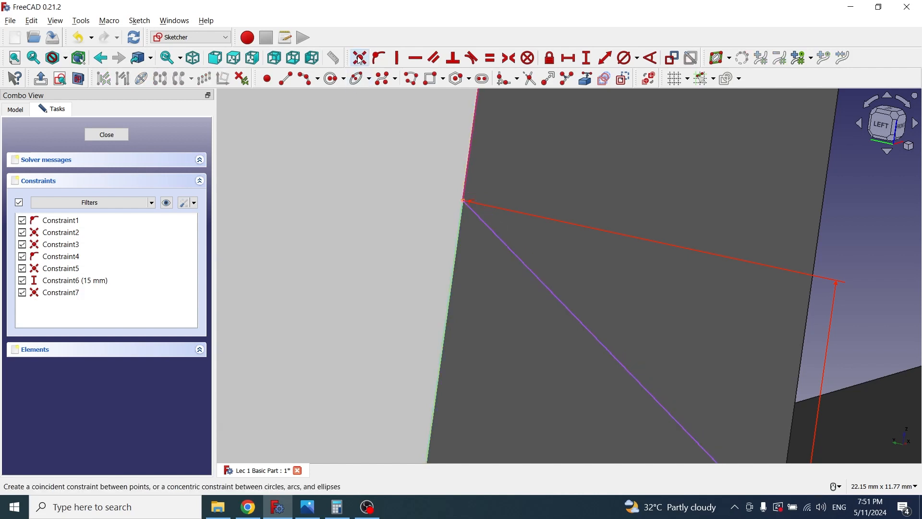
# Constrain the triangle's leg along the plate to a horizontal distance of 15 mm and close the sketch
pyautogui.scroll(-5, 370, 264)
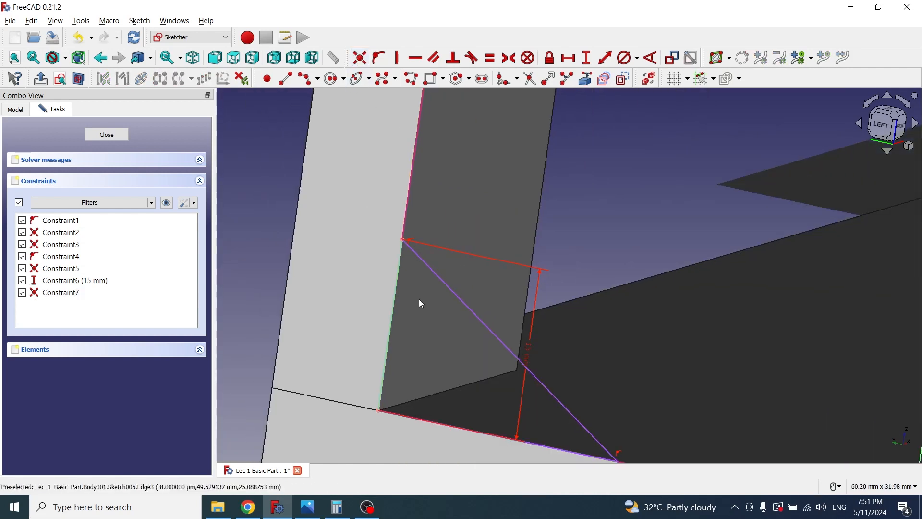
pyautogui.scroll(-3, 533, 398)
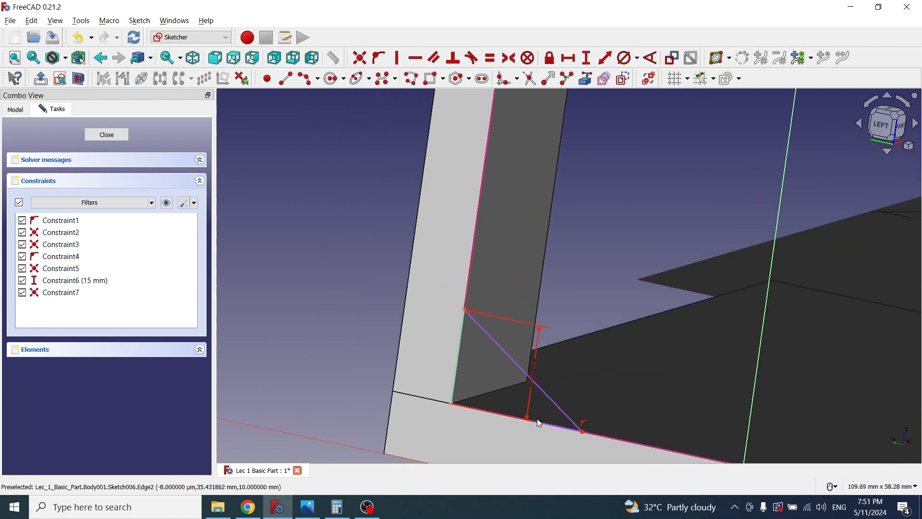
pyautogui.click(539, 427)
pyautogui.click(569, 58)
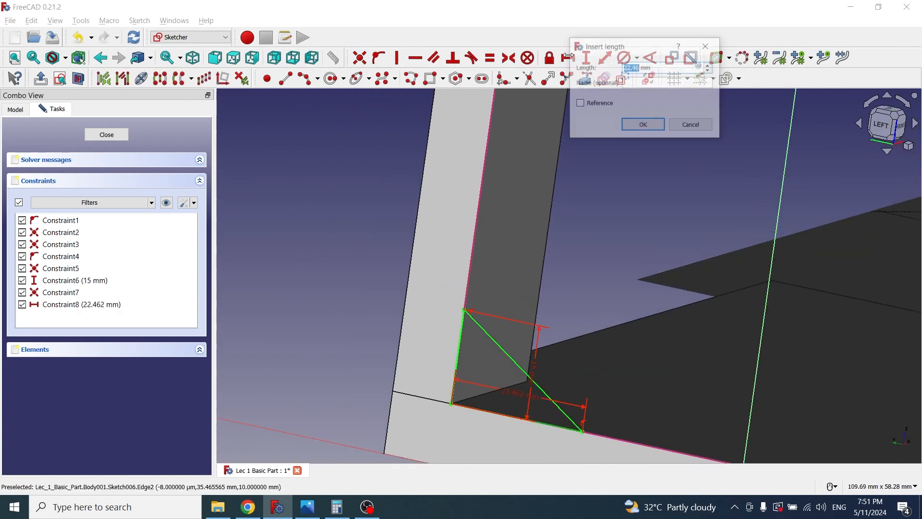
pyautogui.write('15')
pyautogui.press('Return')
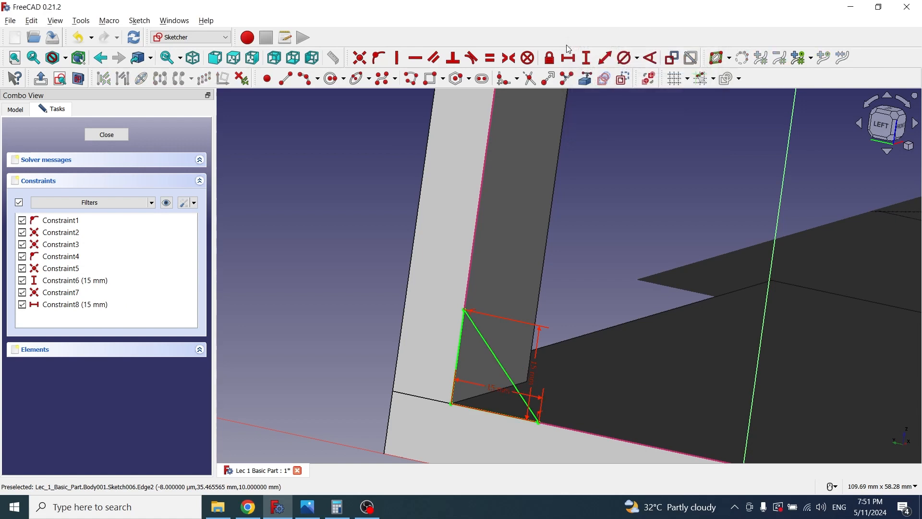
pyautogui.click(107, 135)
# Pad the triangle sketch with a length of 10 mm to form the corner gusset
pyautogui.moveTo(471, 173)
pyautogui.mouseDown(button='middle')
pyautogui.moveTo(435, 193)
pyautogui.moveTo(445, 200)
pyautogui.mouseUp(button='middle')
pyautogui.moveTo(581, 383); pyautogui.dragTo(494, 387, button='middle')
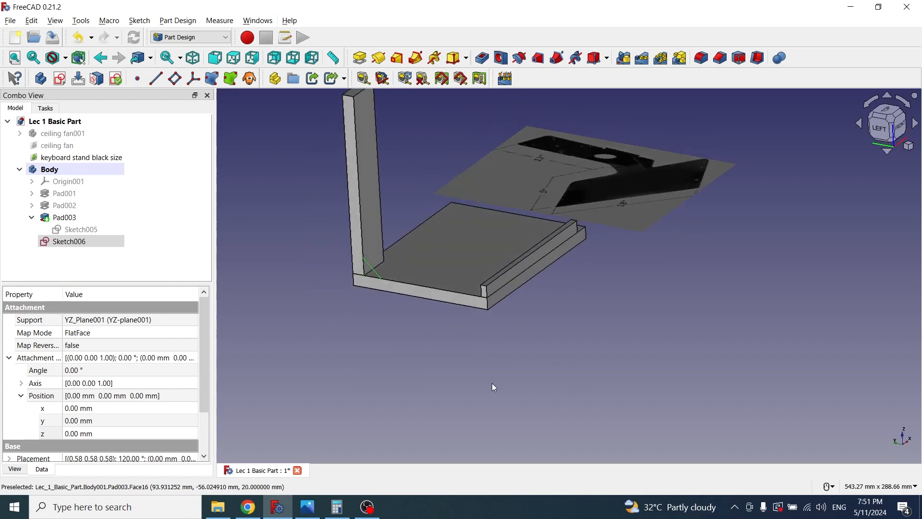
pyautogui.click(64, 246)
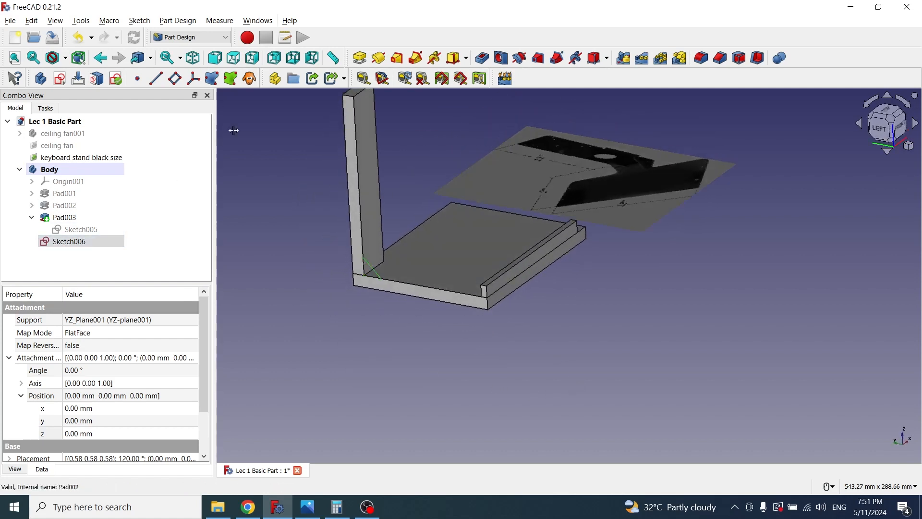
pyautogui.click(359, 59)
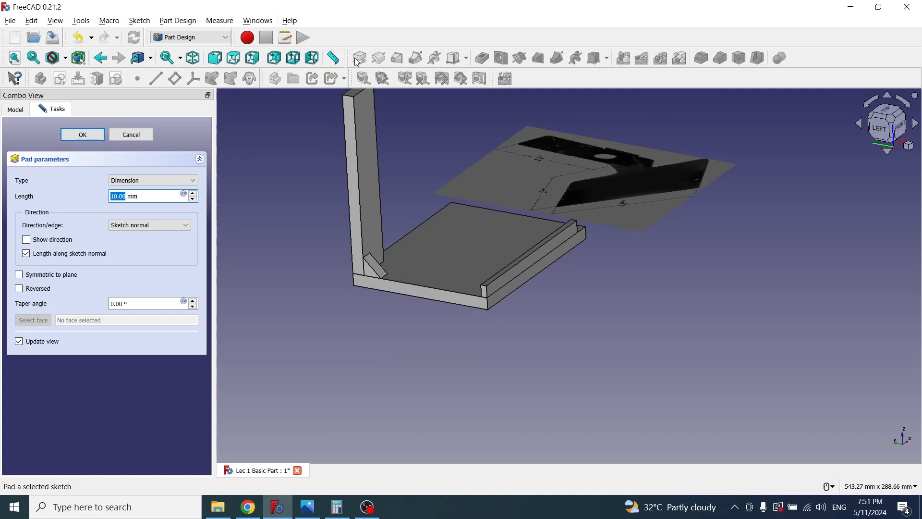
pyautogui.click(91, 134)
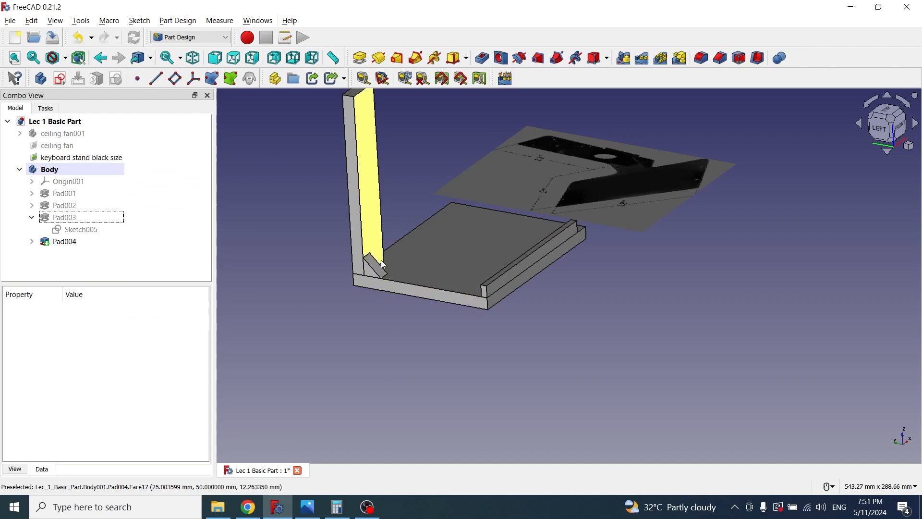
# Set the z position of the gusset sketch's attachment offset to 10 mm, shifting the gusset in from the upright's outer side
pyautogui.click(32, 241)
pyautogui.click(64, 252)
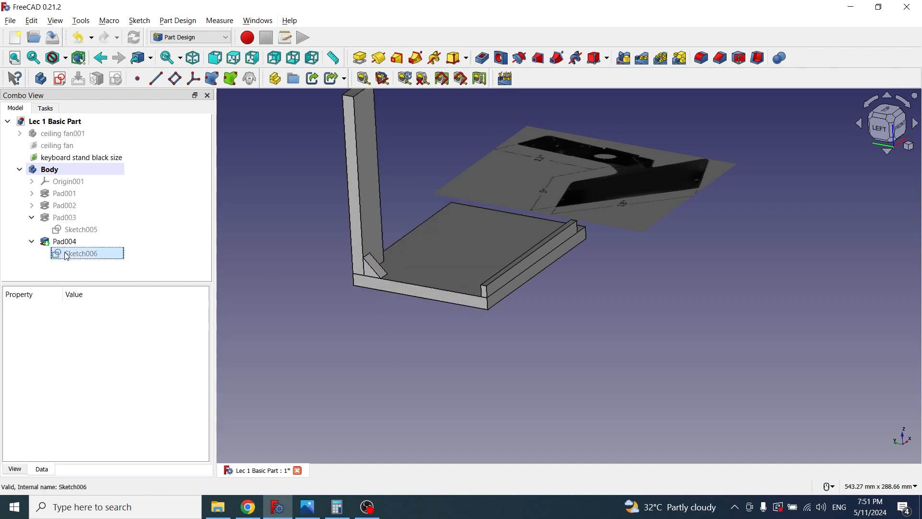
pyautogui.click(9, 358)
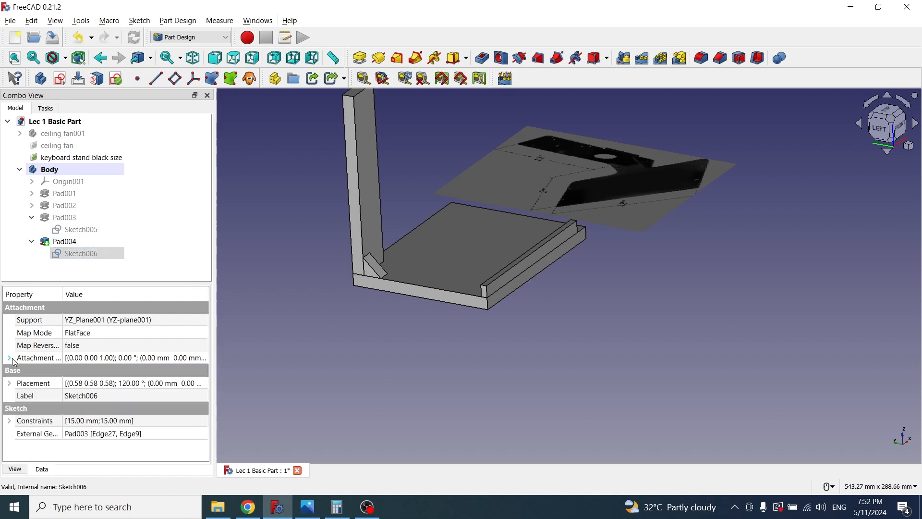
pyautogui.click(9, 359)
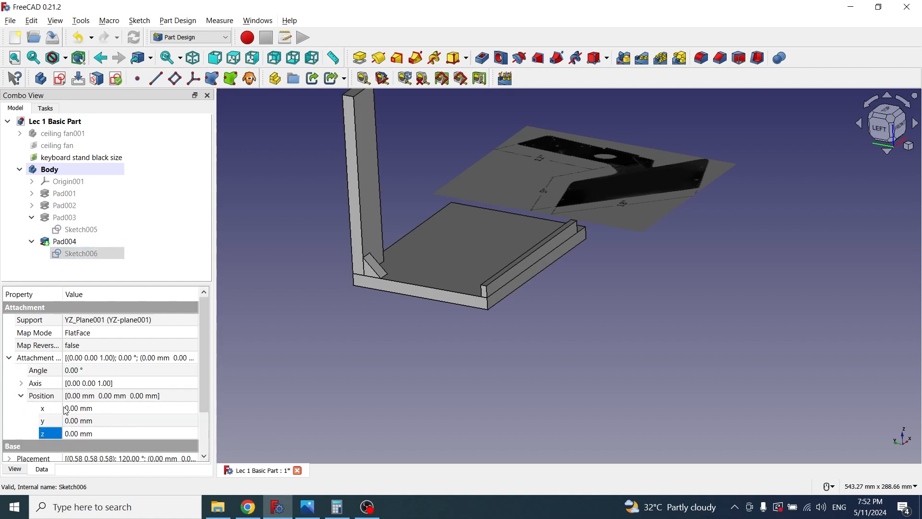
pyautogui.scroll(-2, 68, 421)
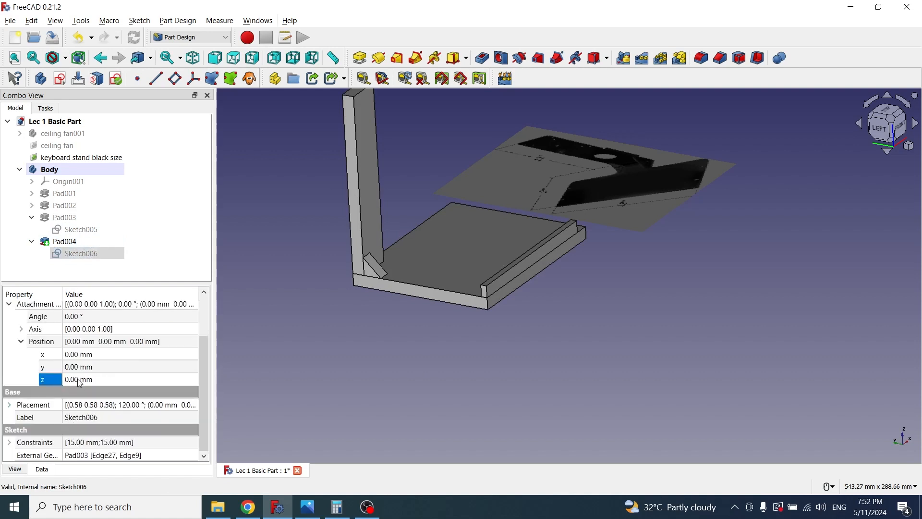
pyautogui.click(79, 382)
pyautogui.write('10')
pyautogui.press('Return')
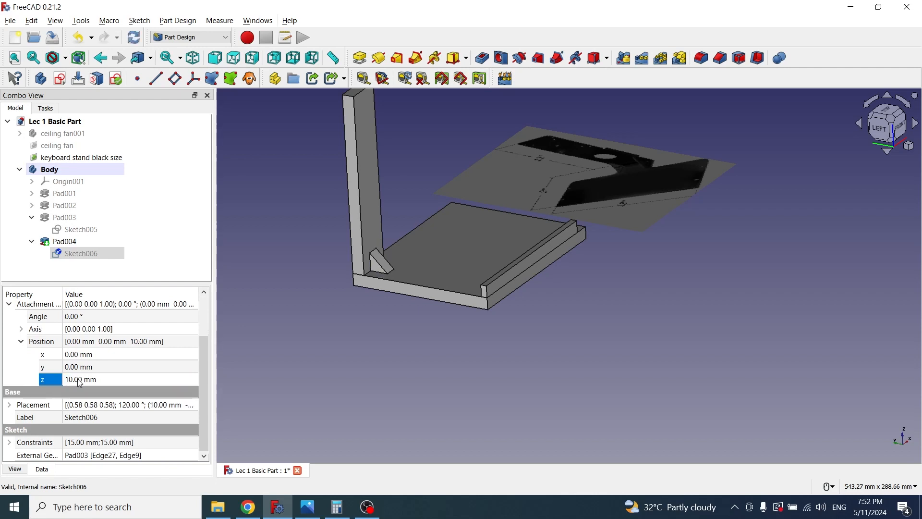
pyautogui.click(482, 395)
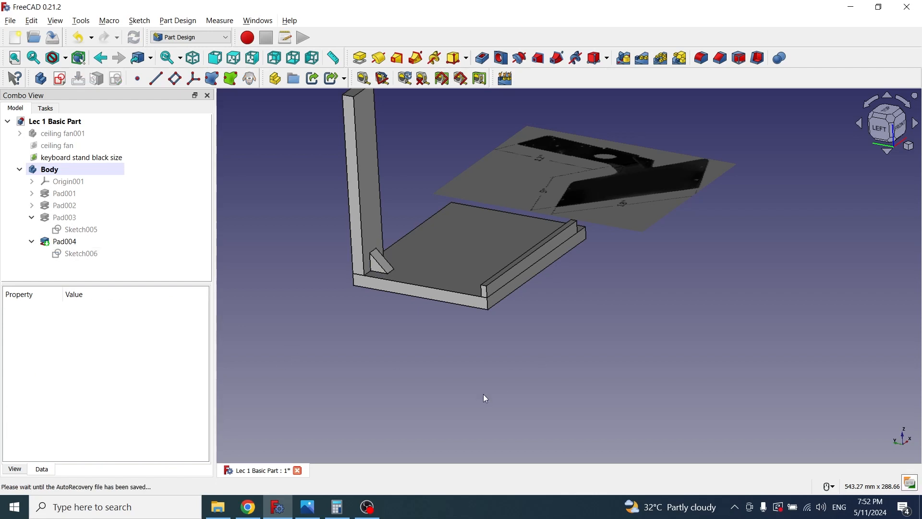
# Start a new sketch on the front face of the rear upright
pyautogui.scroll(-2, 499, 384)
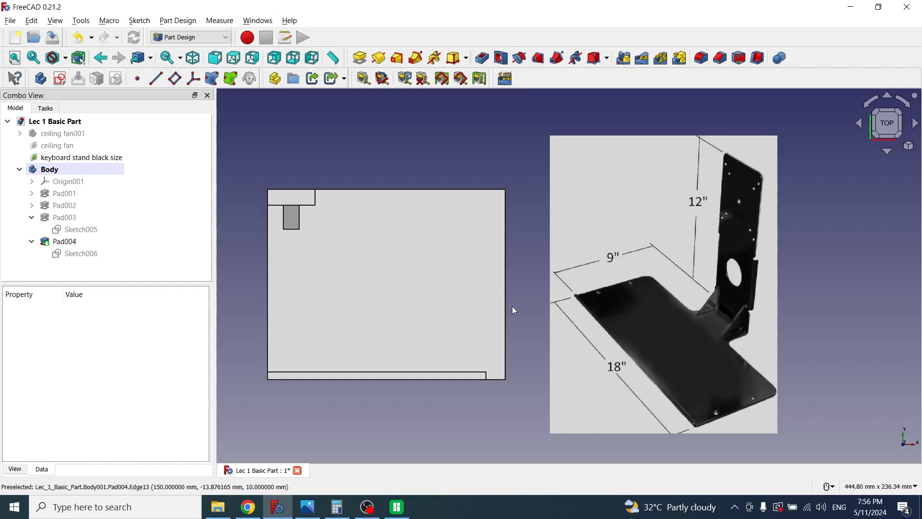
pyautogui.press('1')
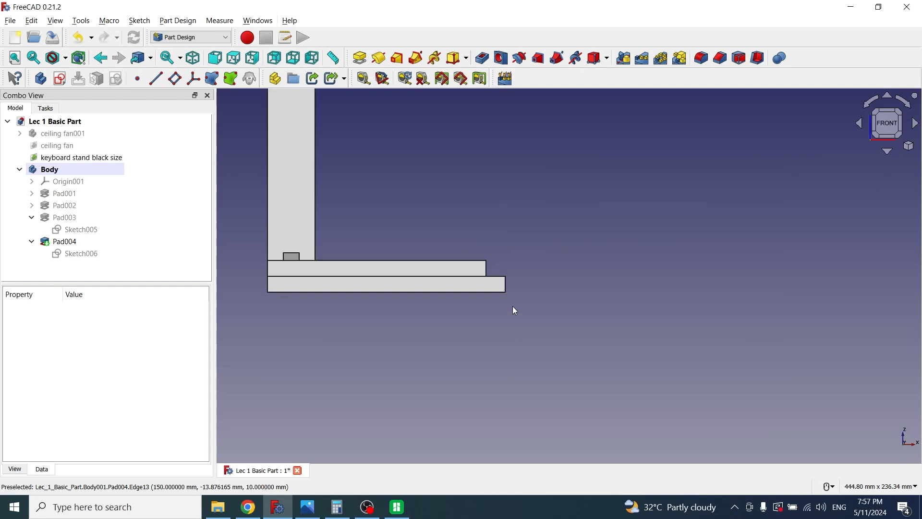
pyautogui.moveTo(473, 199); pyautogui.dragTo(601, 318, button='middle')
pyautogui.scroll(3, 600, 318)
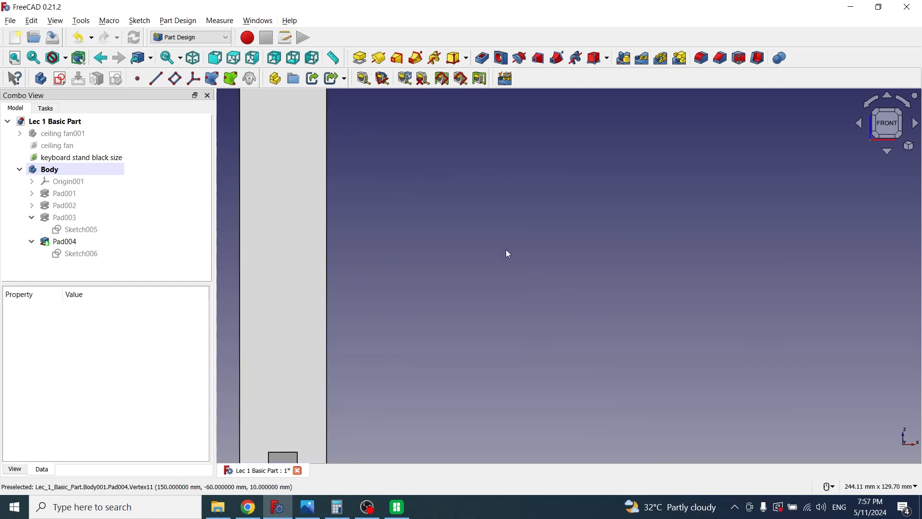
pyautogui.moveTo(506, 251); pyautogui.dragTo(624, 321, button='middle')
pyautogui.scroll(1, 530, 275)
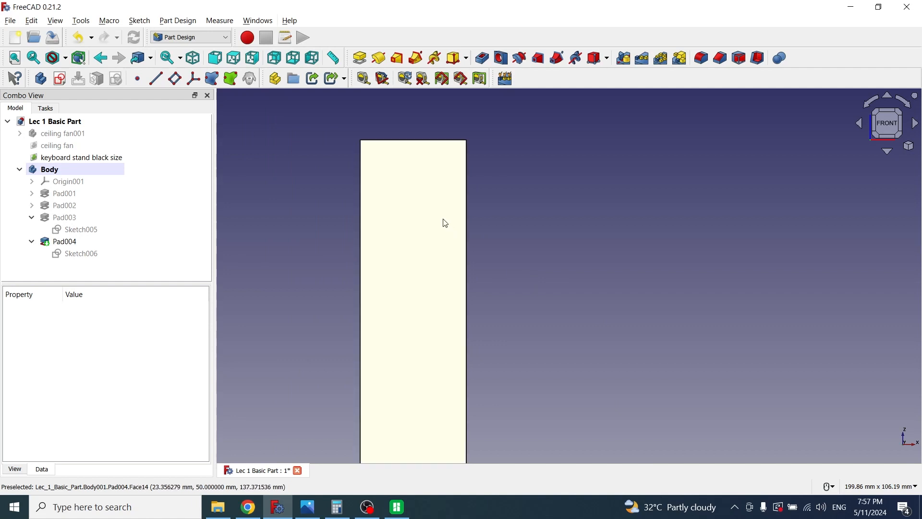
pyautogui.click(425, 189)
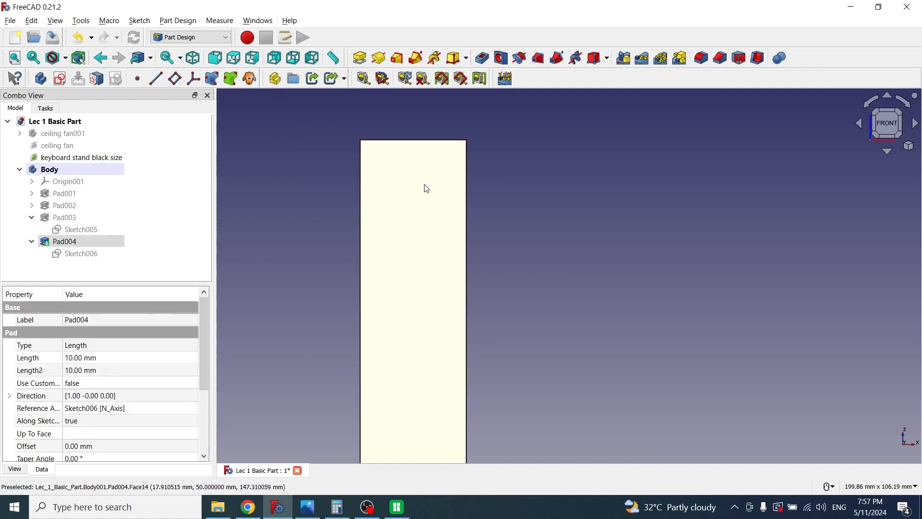
pyautogui.click(60, 78)
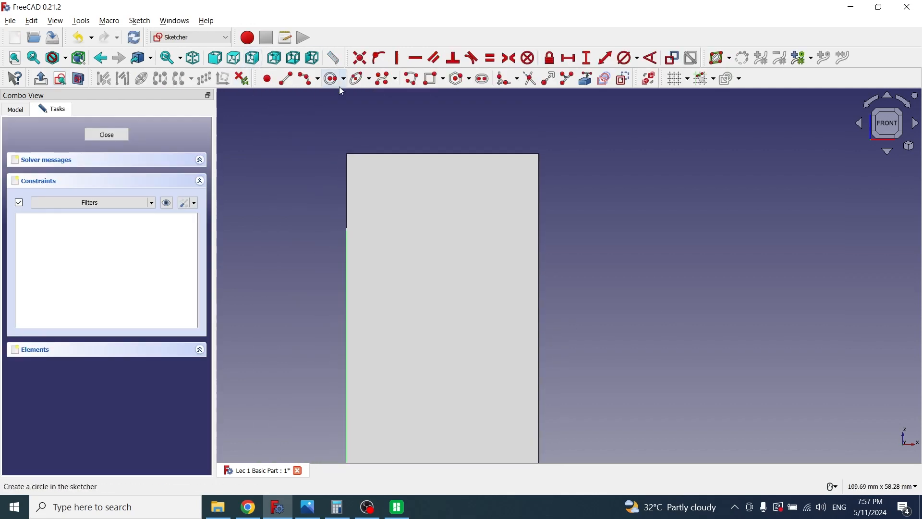
# Link the upright's top edge and its long side edge away from the vertical axis as external geometry in the sketch
pyautogui.moveTo(608, 222); pyautogui.dragTo(586, 234, button='middle')
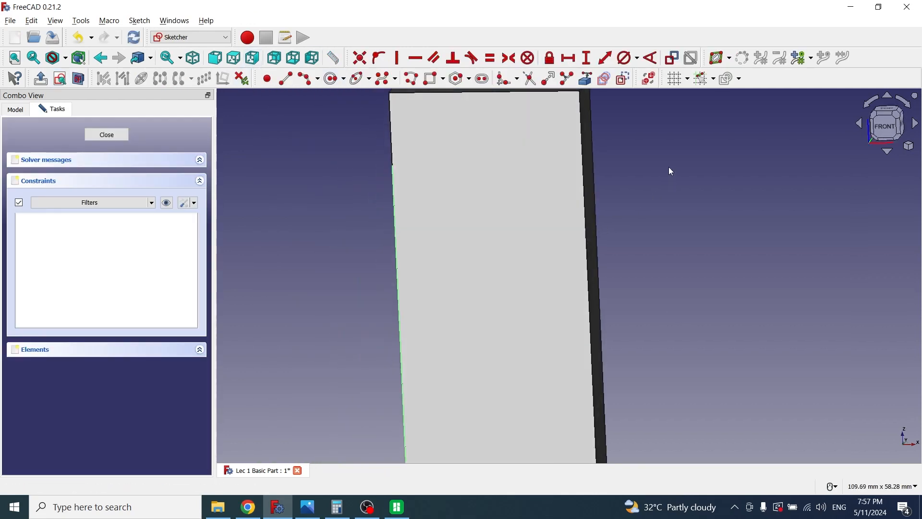
pyautogui.moveTo(668, 166); pyautogui.dragTo(595, 248, button='middle')
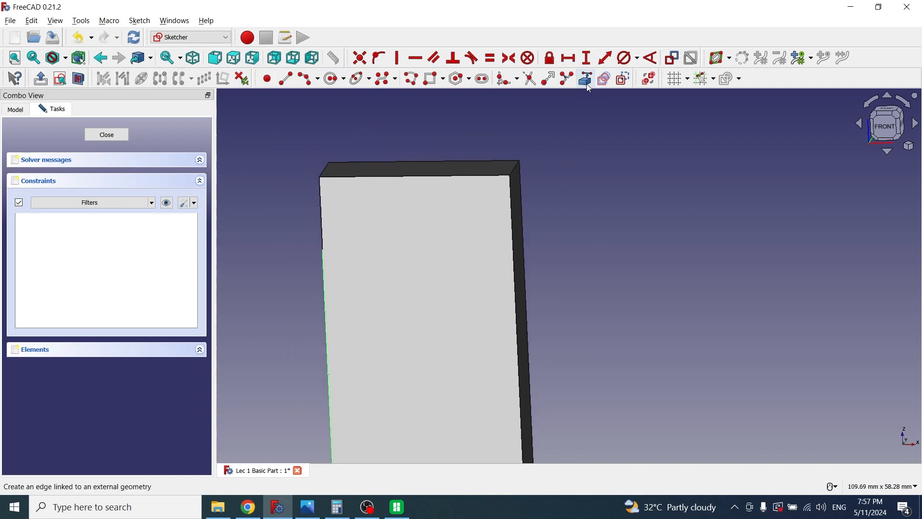
pyautogui.click(587, 80)
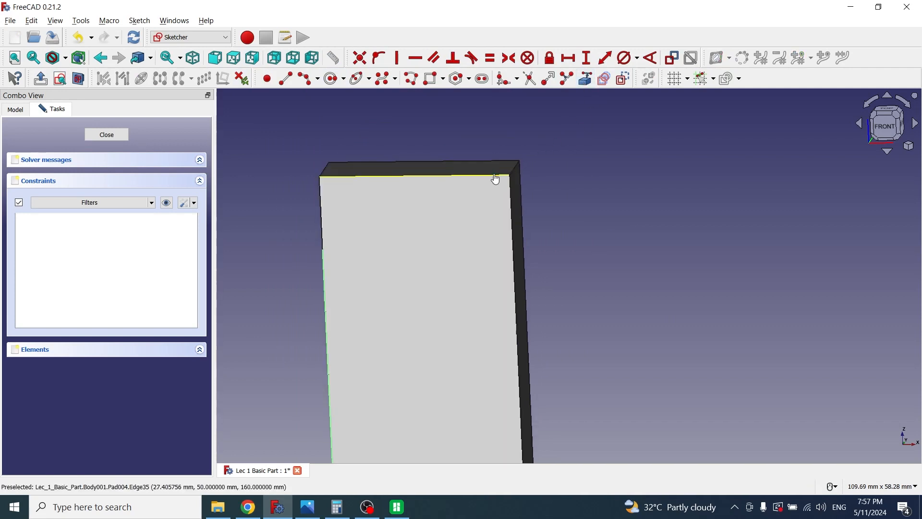
pyautogui.click(497, 175)
pyautogui.rightClick(641, 233)
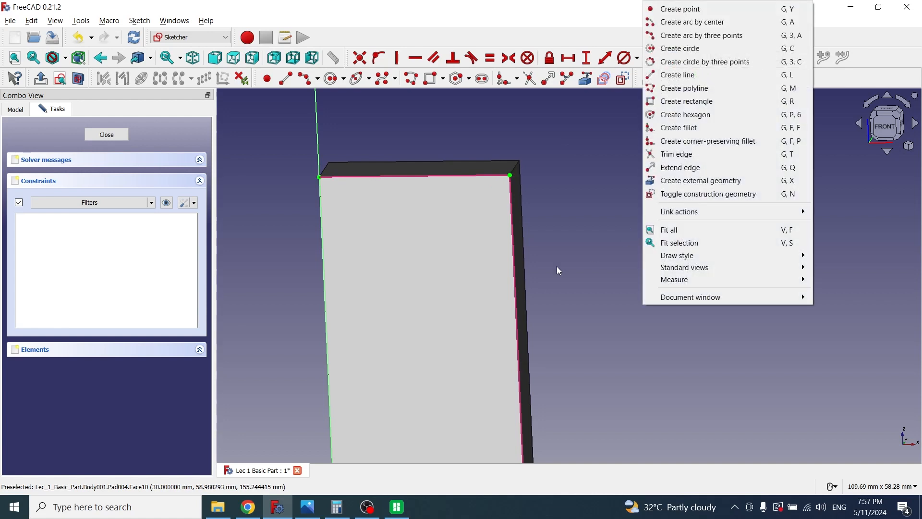
pyautogui.click(563, 264)
pyautogui.press('1')
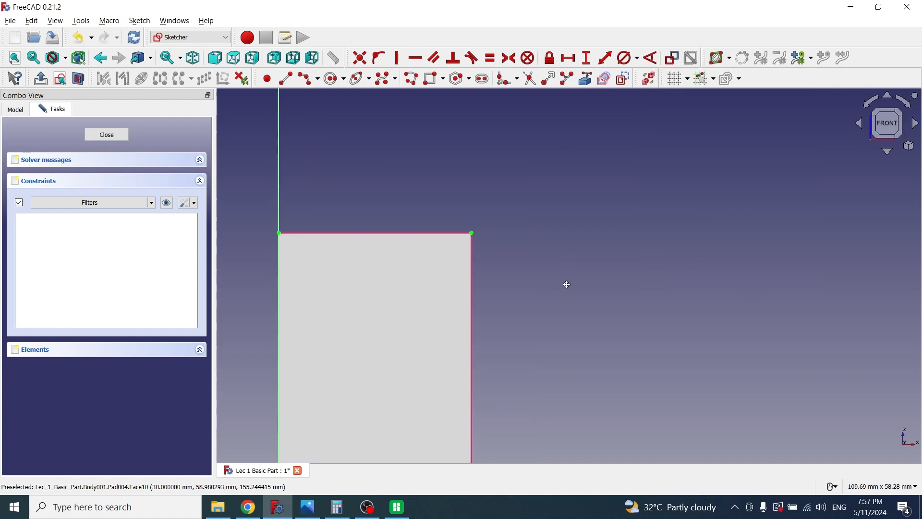
# Sketch two circles, one below the other near the upright's linked side edge, the upper one about 5.2 mm in diameter near the top corner
pyautogui.moveTo(566, 284); pyautogui.dragTo(590, 241, button='middle')
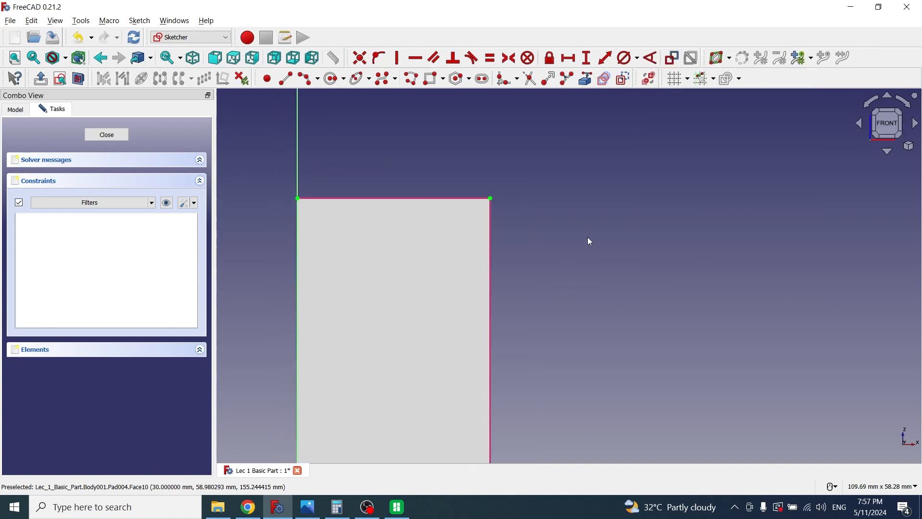
pyautogui.scroll(-3, 434, 302)
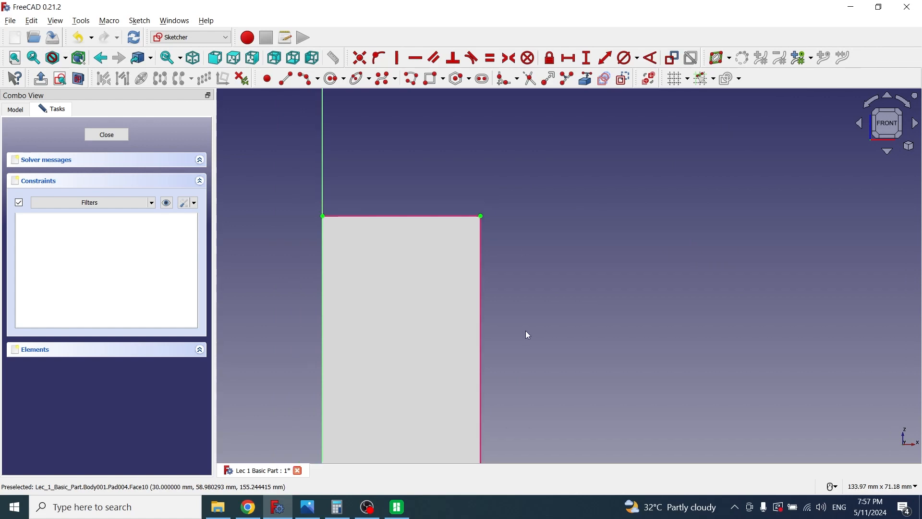
pyautogui.click(332, 86)
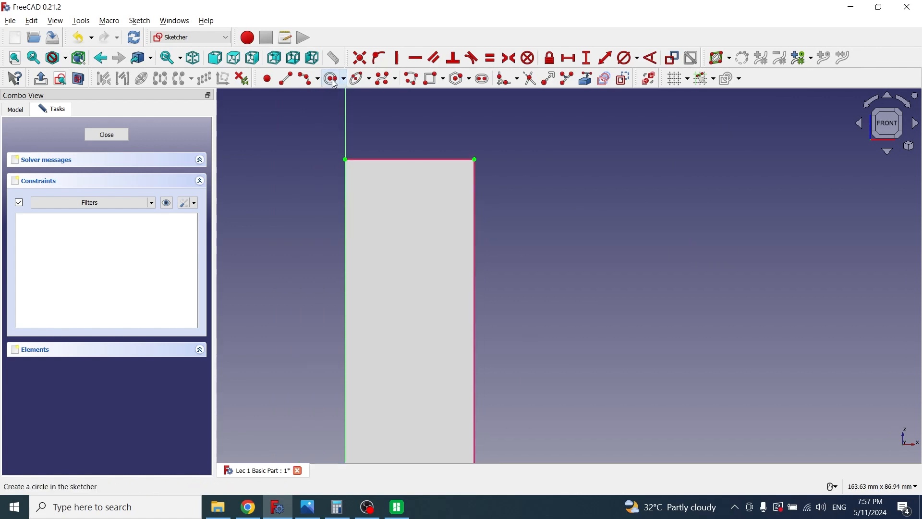
pyautogui.click(448, 176)
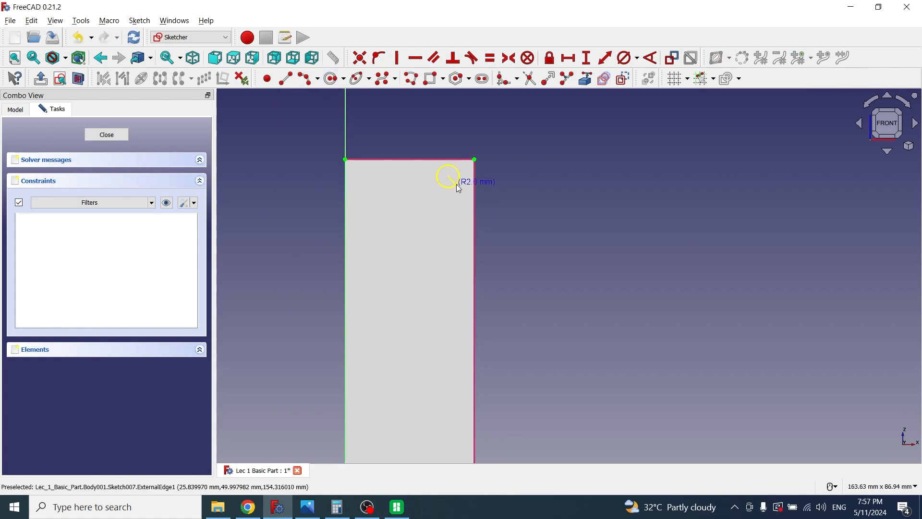
pyautogui.click(456, 185)
pyautogui.click(442, 262)
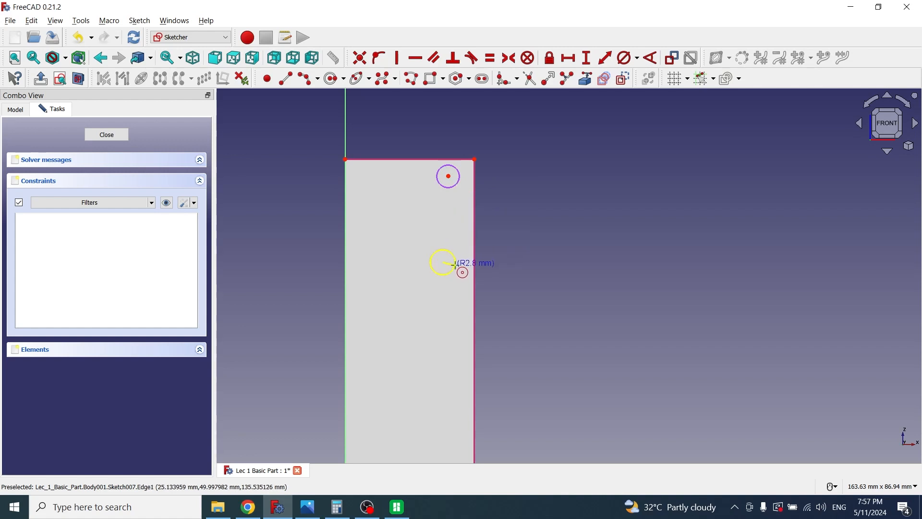
pyautogui.click(457, 273)
pyautogui.rightClick(534, 278)
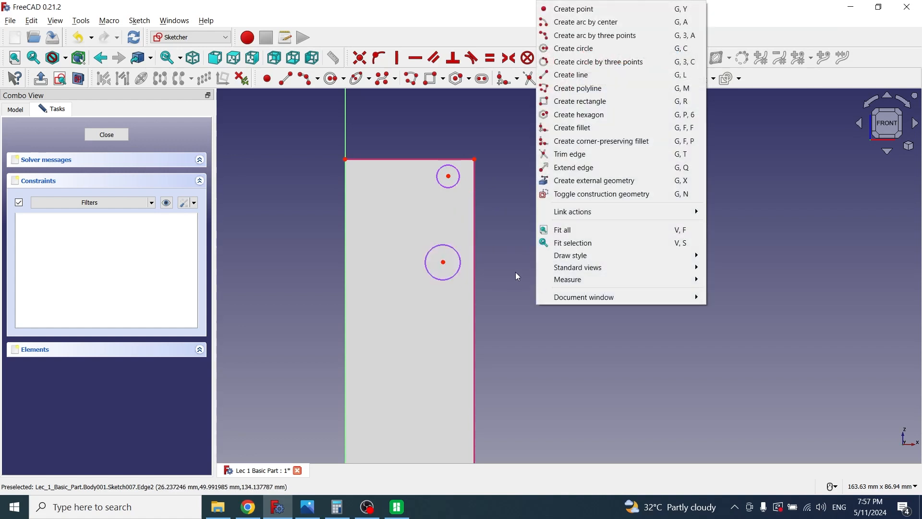
pyautogui.click(508, 226)
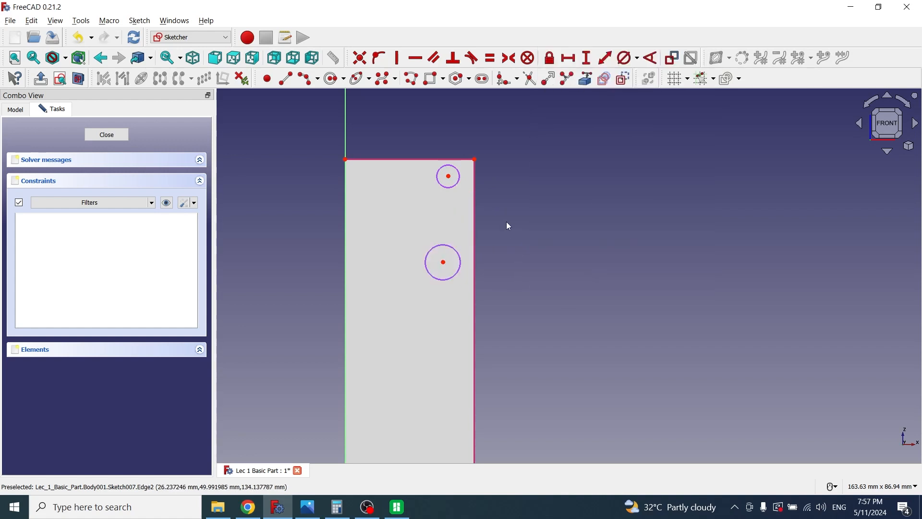
# Constrain the two circles on the upright to equal size
pyautogui.click(458, 183)
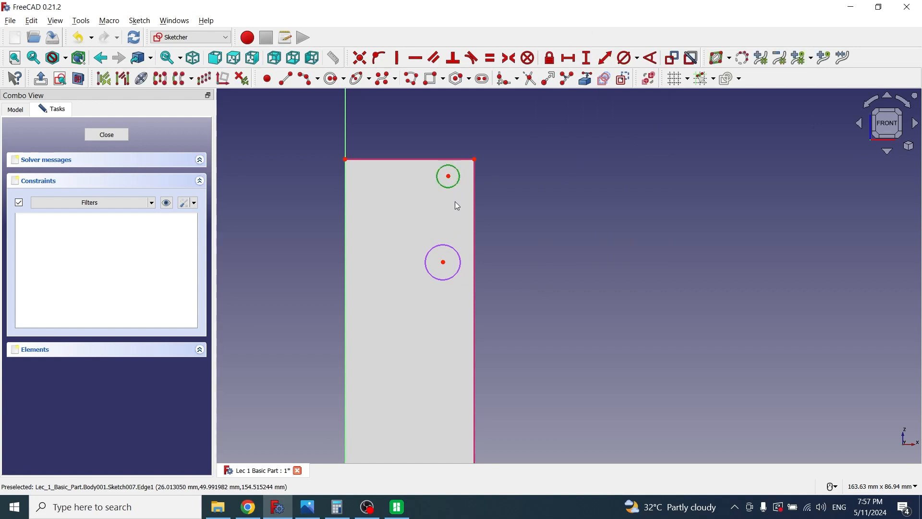
pyautogui.click(457, 253)
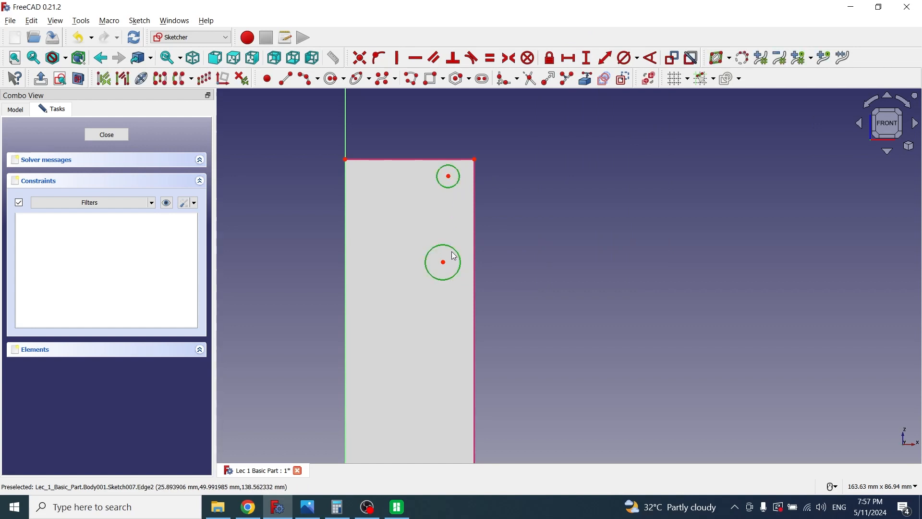
pyautogui.click(490, 60)
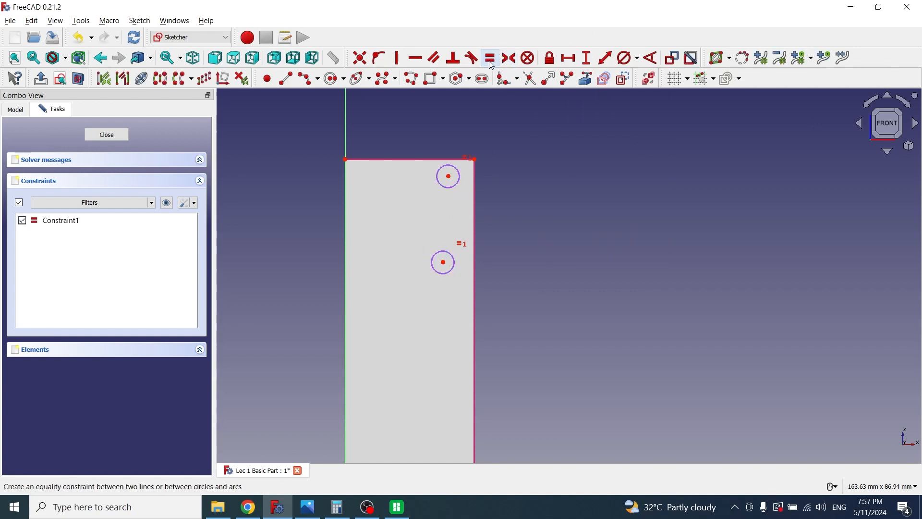
# Constrain the upper circle's diameter to 5 mm
pyautogui.click(462, 181)
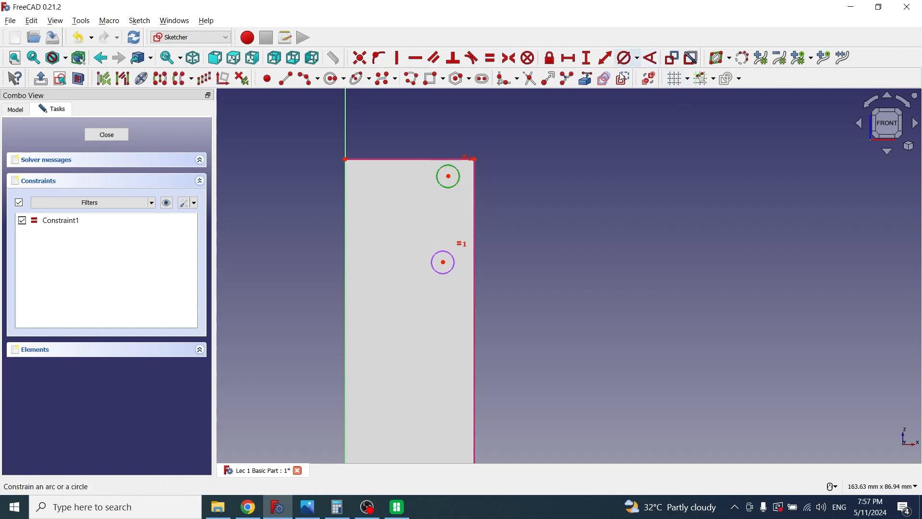
pyautogui.click(636, 58)
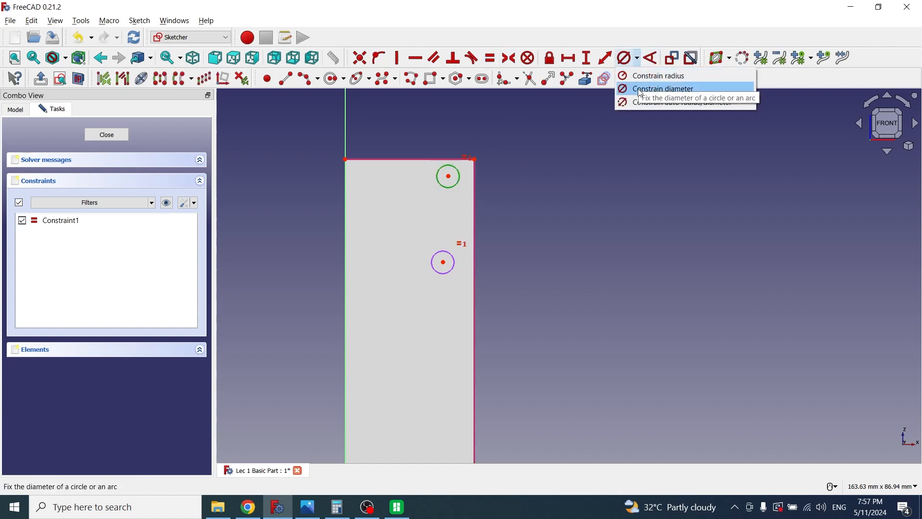
pyautogui.click(662, 89)
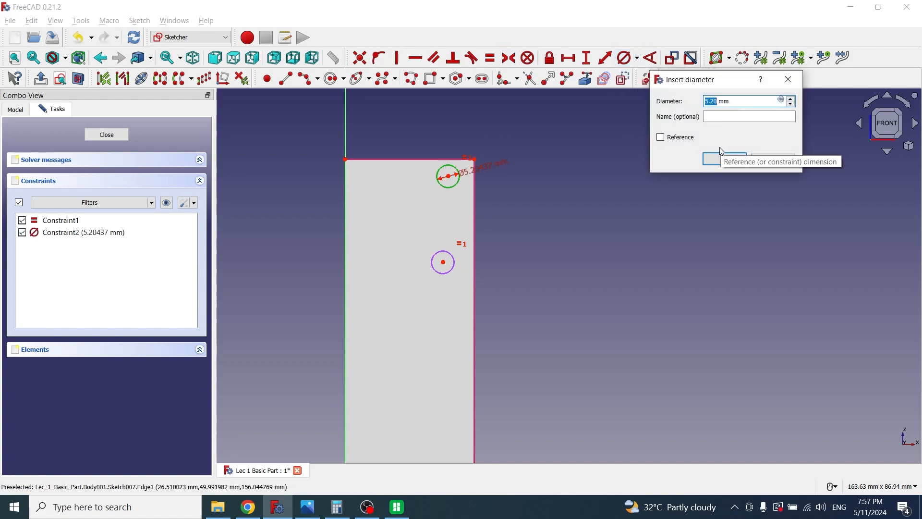
pyautogui.write('5')
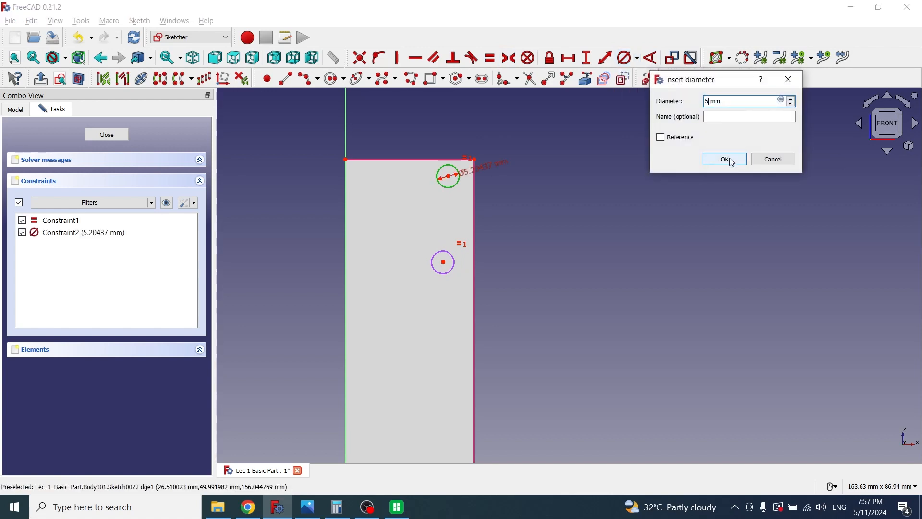
pyautogui.click(732, 161)
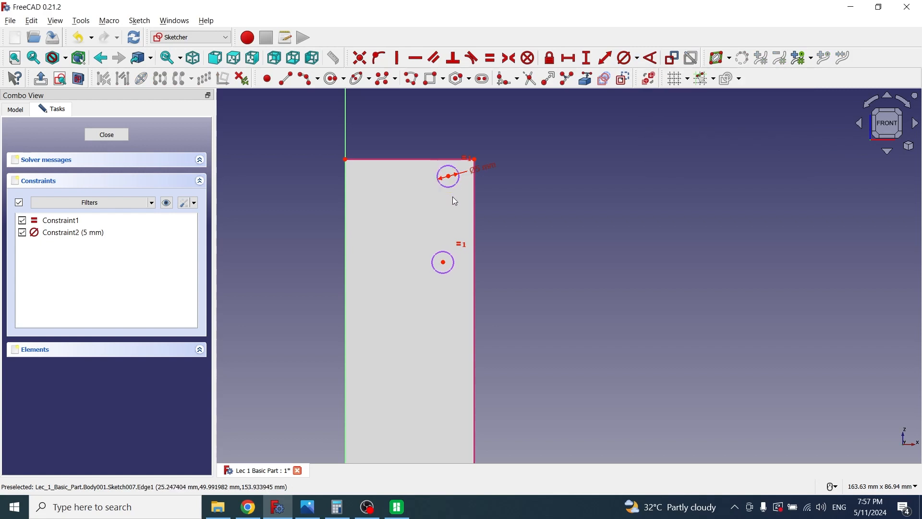
# Align the centres of the two circles vertically
pyautogui.click(450, 177)
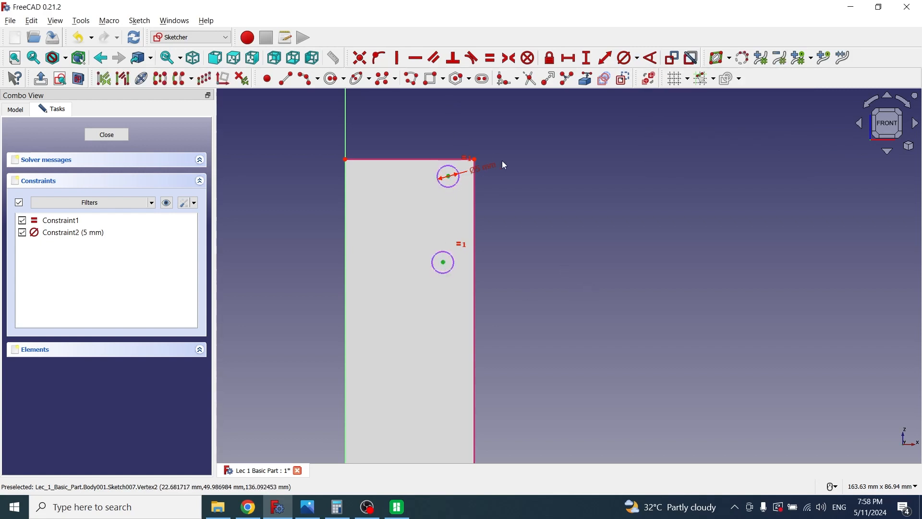
pyautogui.click(397, 58)
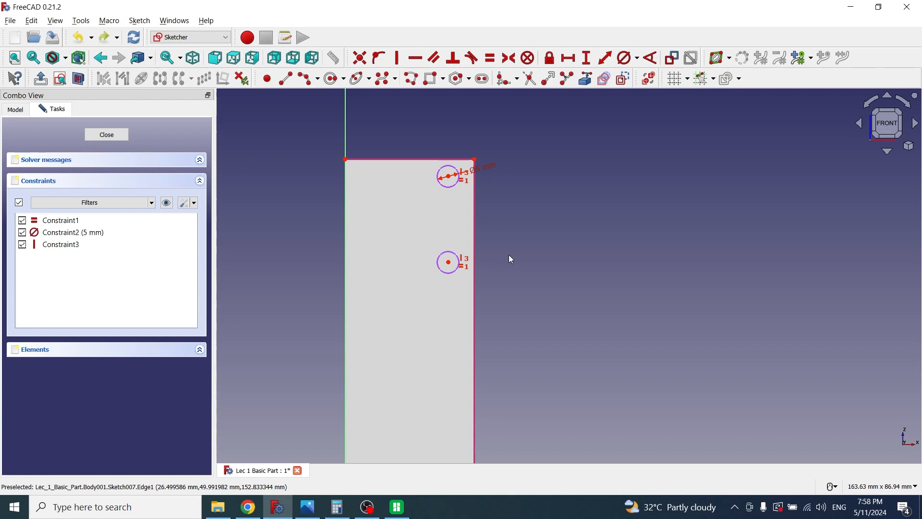
# Constrain the vertical distance between the centres of the two circles to 30 mm
pyautogui.click(452, 179)
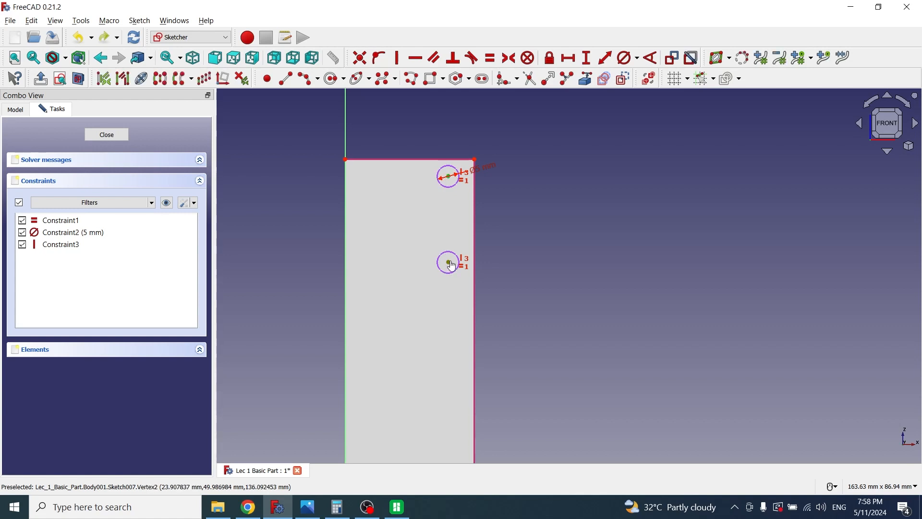
pyautogui.click(450, 264)
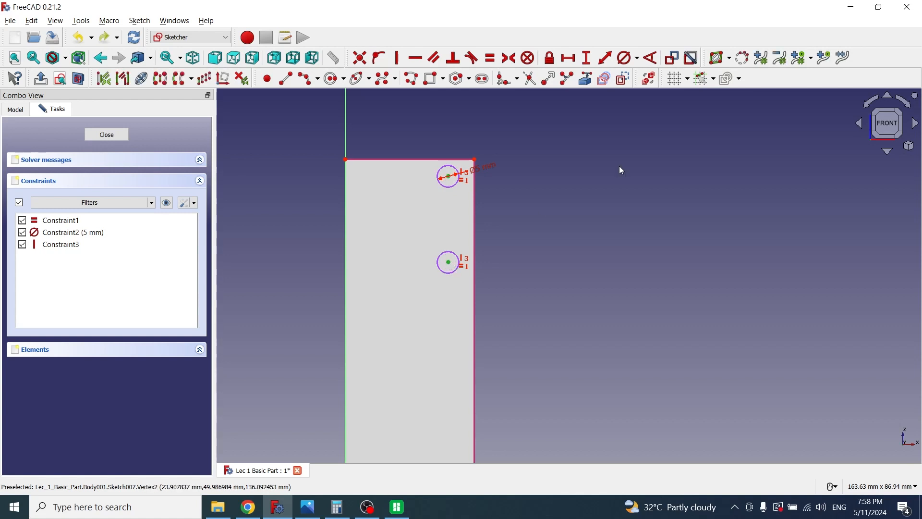
pyautogui.click(588, 59)
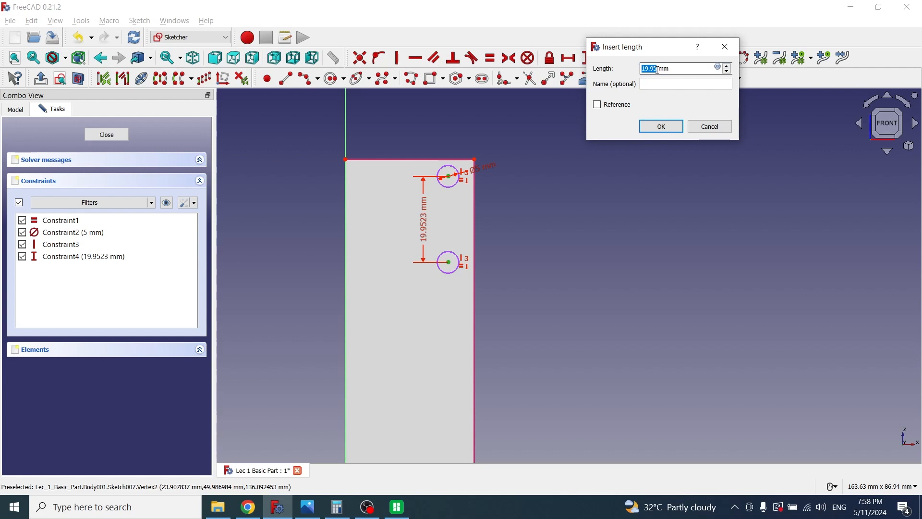
pyautogui.write('30')
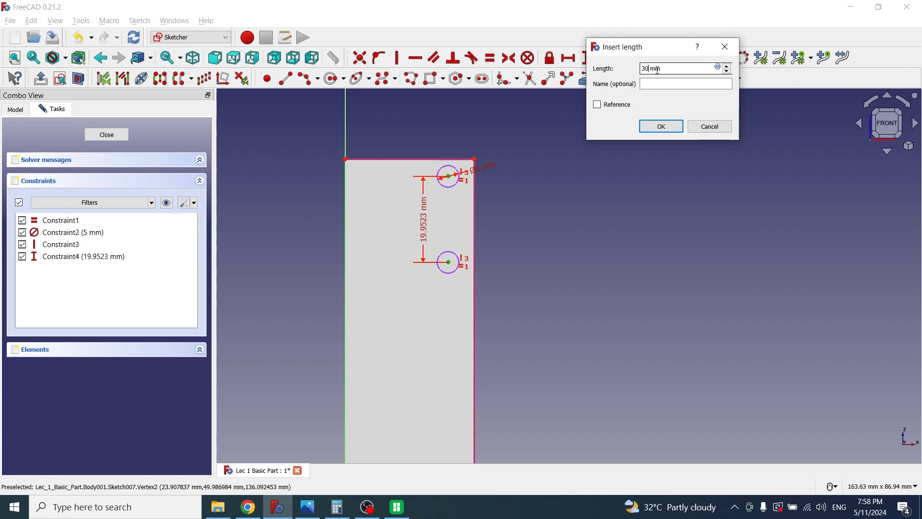
pyautogui.click(661, 126)
# Move the circle pair down within the upright and constrain the upper circle's centre 5 mm vertically from the linked top corner
pyautogui.scroll(-2, 608, 225)
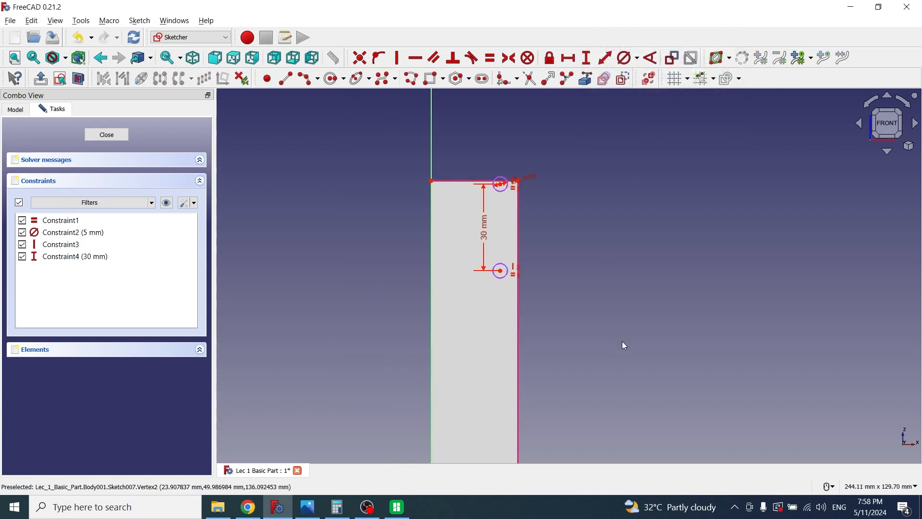
pyautogui.moveTo(624, 346); pyautogui.dragTo(598, 284, button='middle')
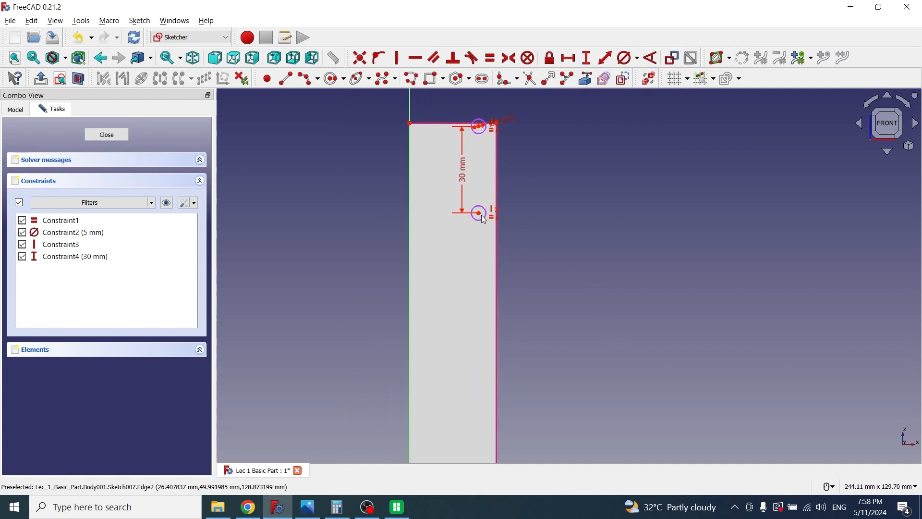
pyautogui.moveTo(481, 216); pyautogui.dragTo(476, 231)
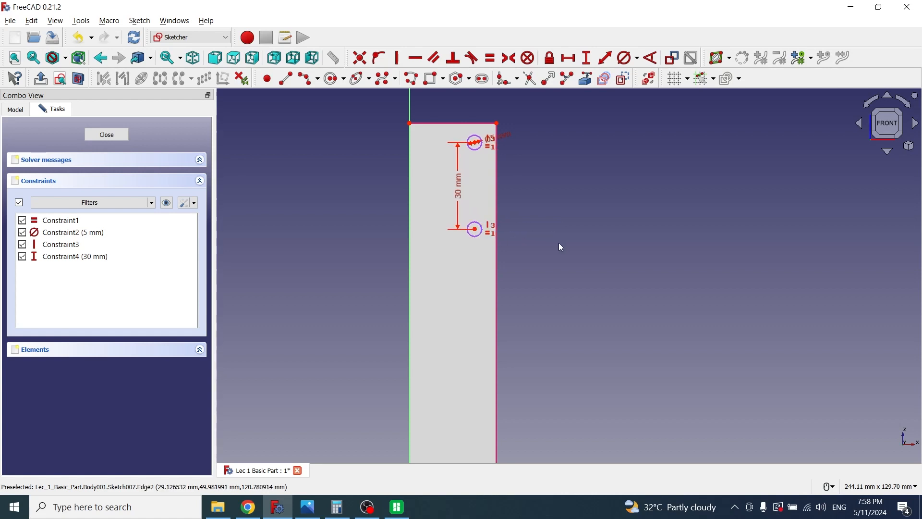
pyautogui.scroll(2, 561, 247)
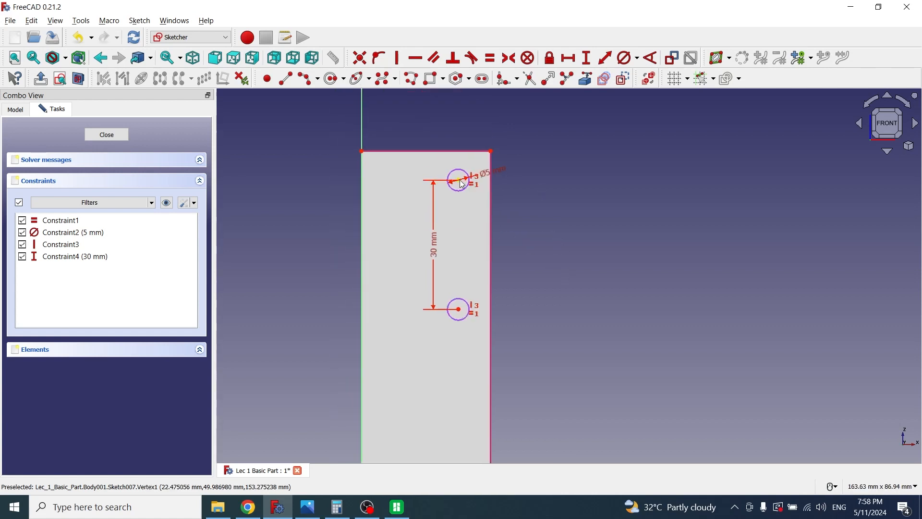
pyautogui.click(460, 180)
pyautogui.click(491, 151)
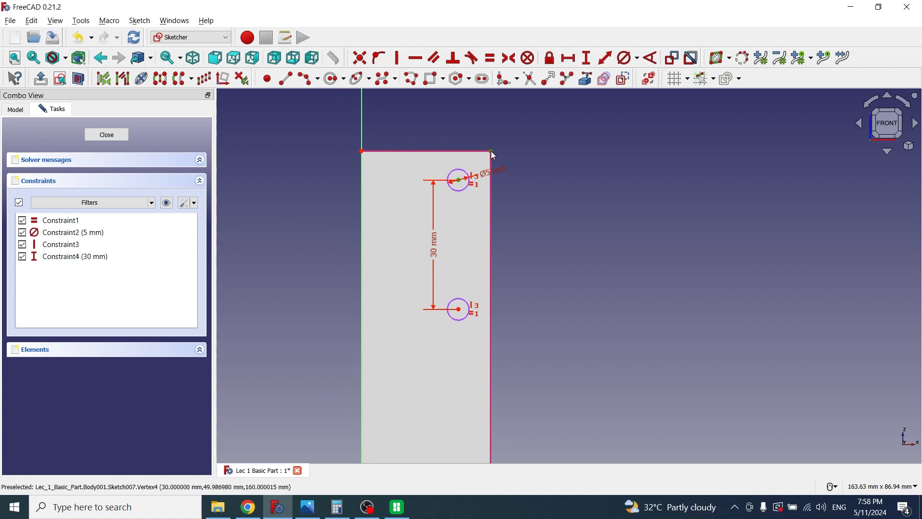
pyautogui.click(587, 59)
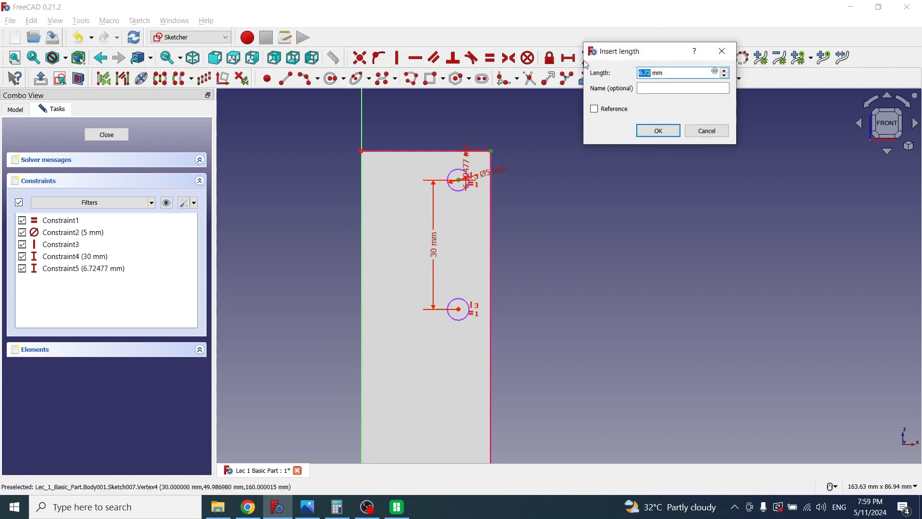
pyautogui.write('5')
pyautogui.click(667, 129)
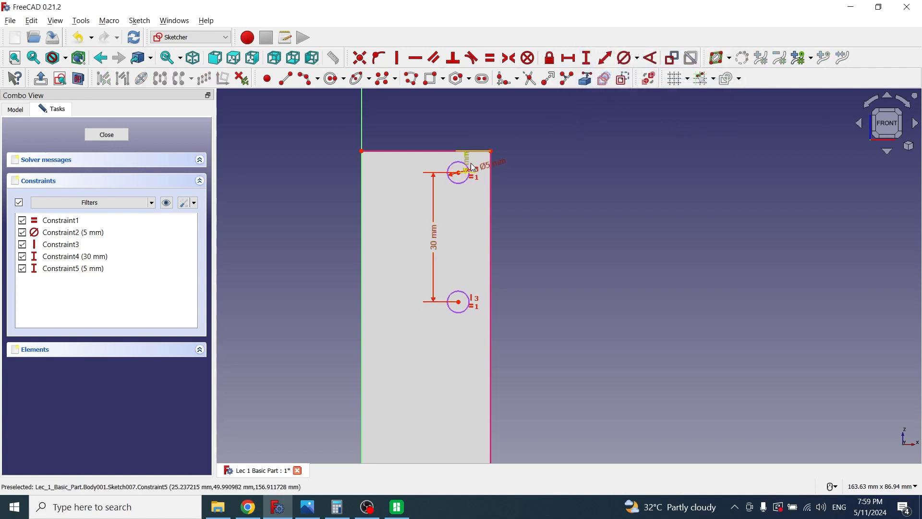
# Place the upper circle's vertical corner dimension outside the upright and set it to 10 mm
pyautogui.moveTo(473, 167); pyautogui.dragTo(540, 201)
pyautogui.click(538, 192)
pyautogui.doubleClick(540, 195)
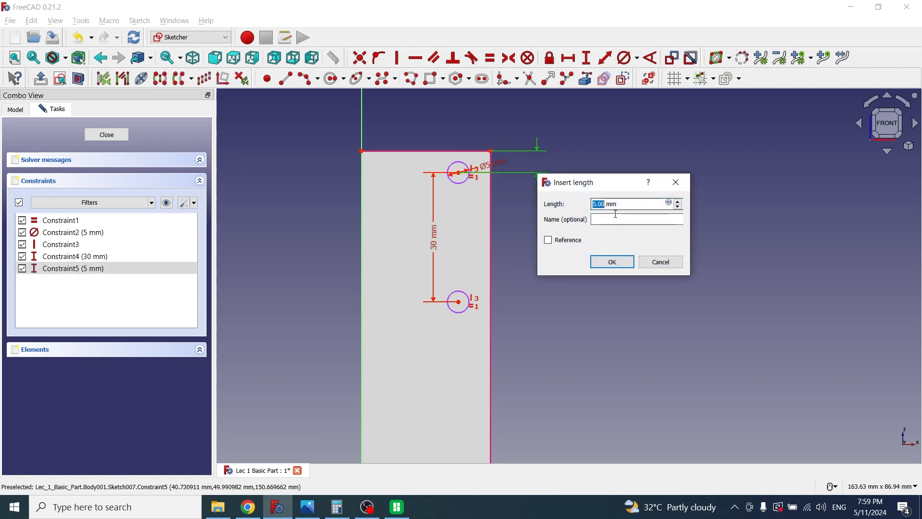
pyautogui.write('10')
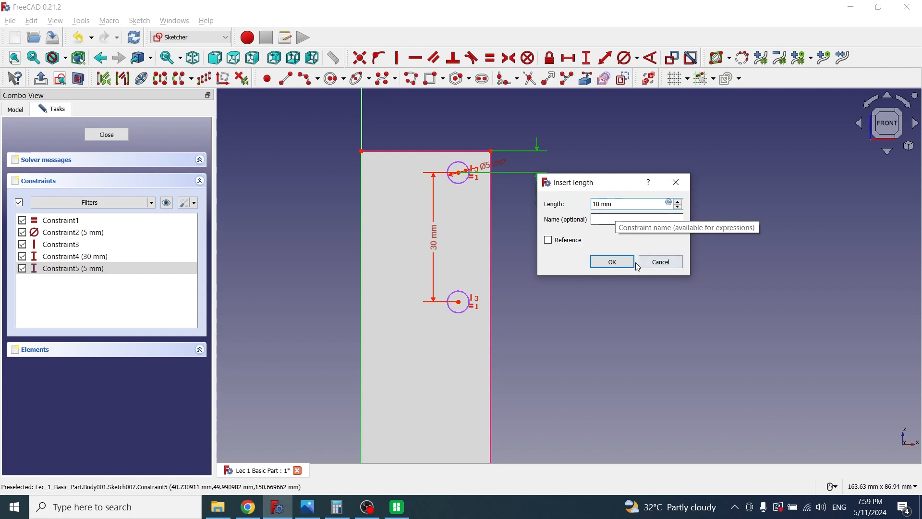
pyautogui.click(612, 262)
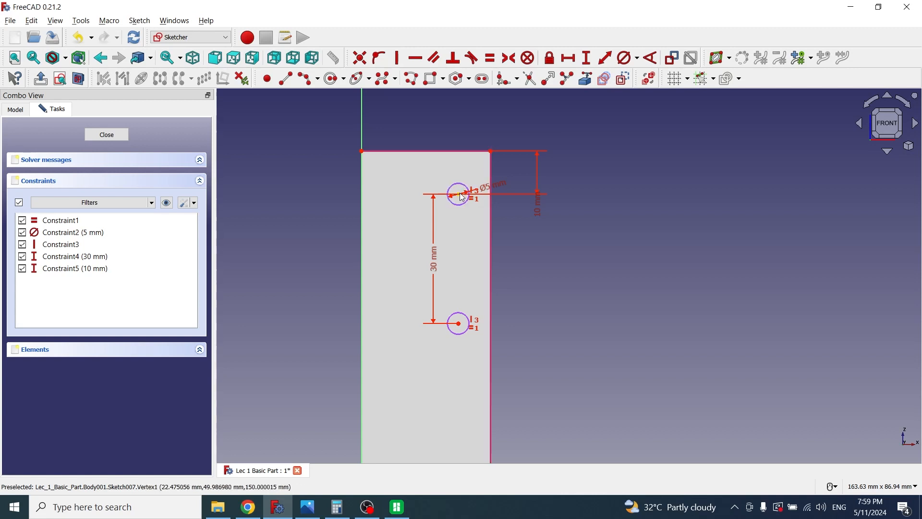
# Constrain the upper circle's centre 5 mm horizontally from the upright's linked top corner
pyautogui.click(459, 194)
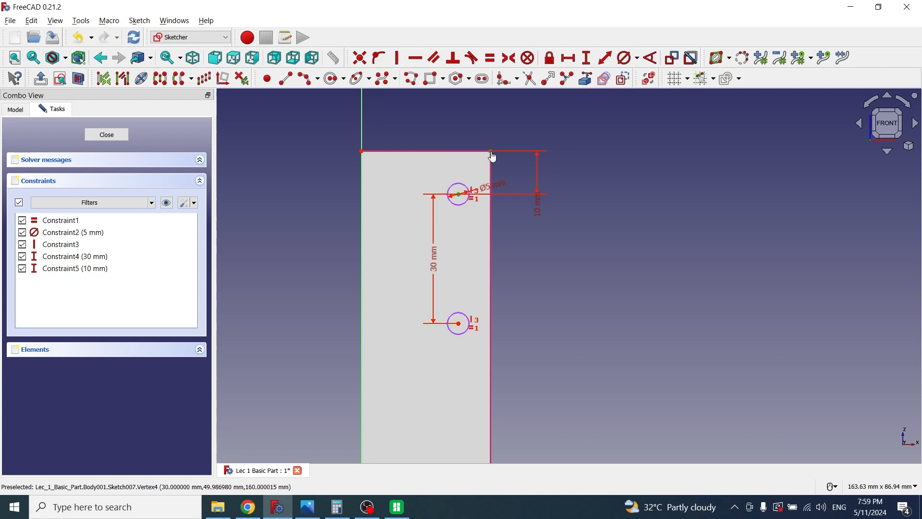
pyautogui.click(491, 152)
pyautogui.click(568, 58)
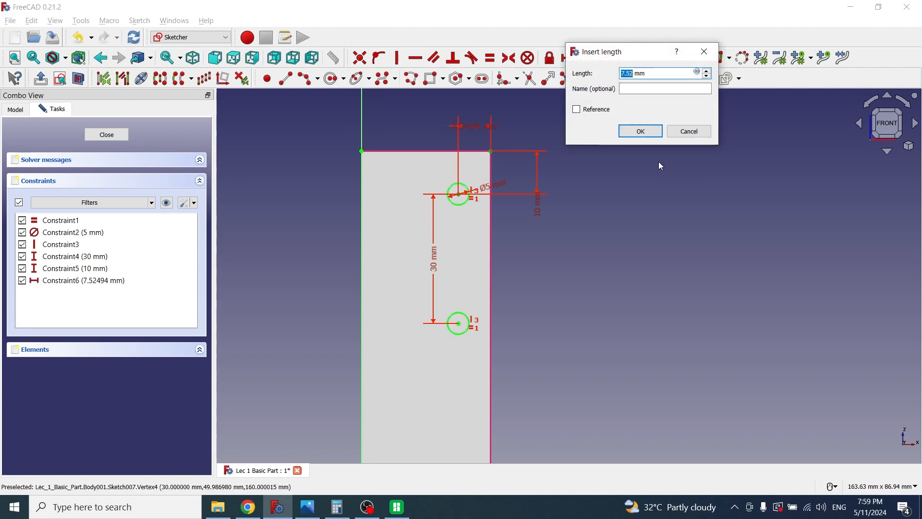
pyautogui.write('5')
pyautogui.click(641, 132)
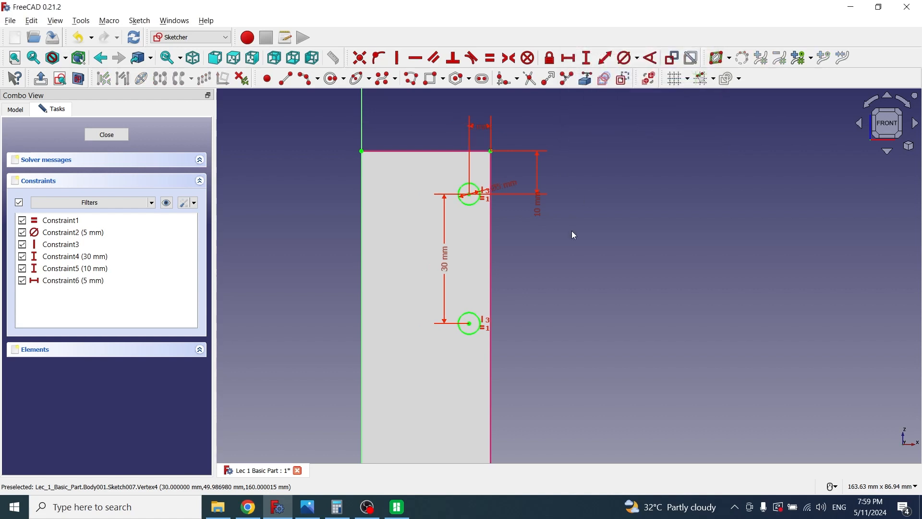
# Set the upper circle's horizontal distance from the linked corner to 10 mm
pyautogui.scroll(-1, 572, 230)
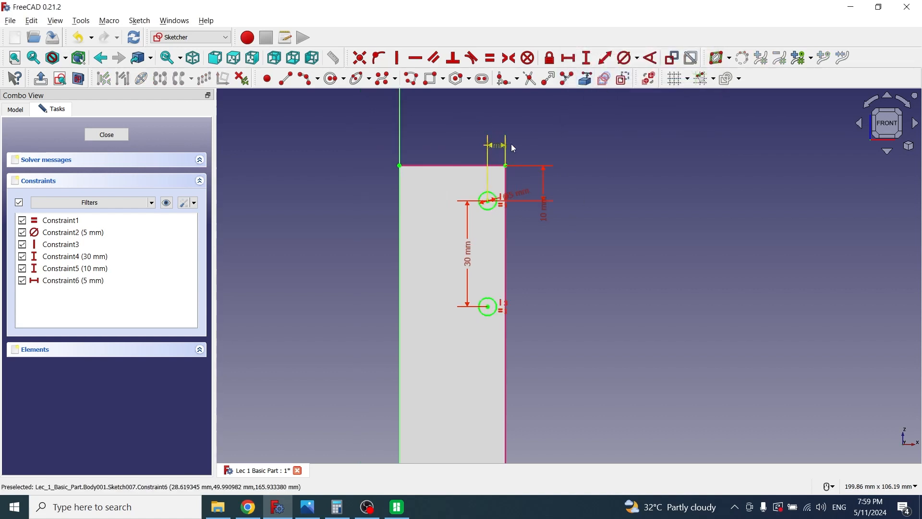
pyautogui.doubleClick(495, 149)
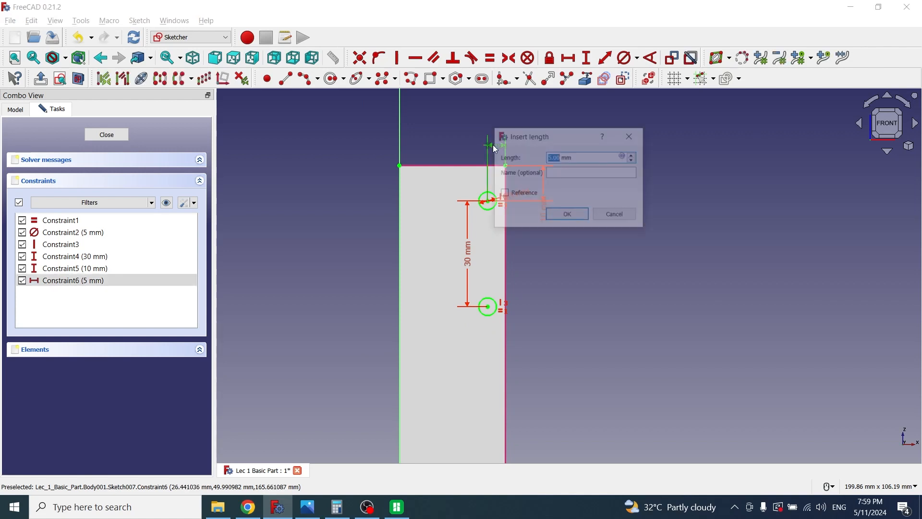
pyautogui.write('10')
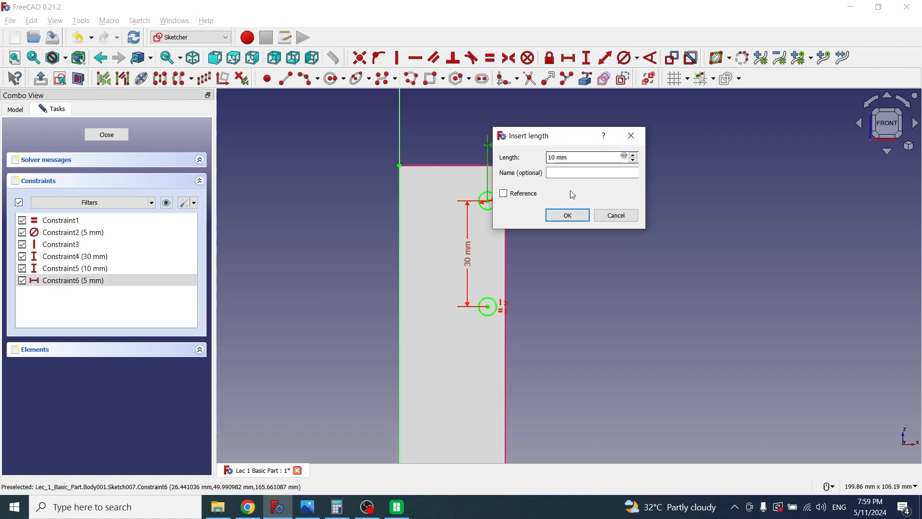
pyautogui.click(567, 215)
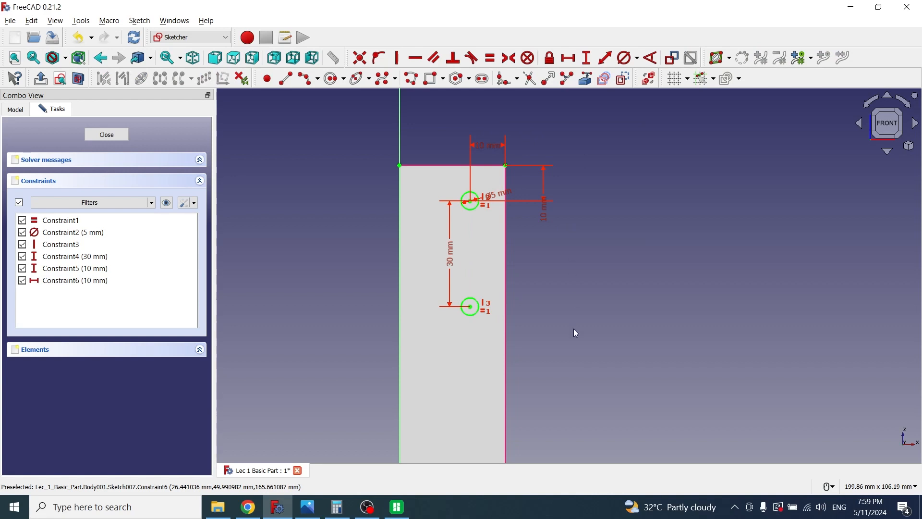
# Close the circle sketch and cut both circles into the upright with a Through all pocket
pyautogui.moveTo(574, 329); pyautogui.dragTo(568, 250, button='middle')
pyautogui.scroll(-1, 574, 287)
pyautogui.scroll(-4, 576, 277)
pyautogui.scroll(3, 504, 158)
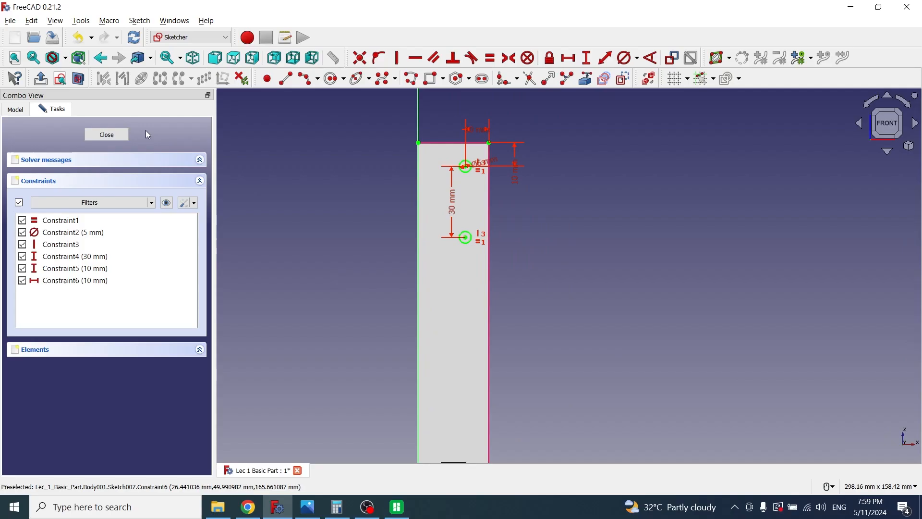
pyautogui.click(124, 136)
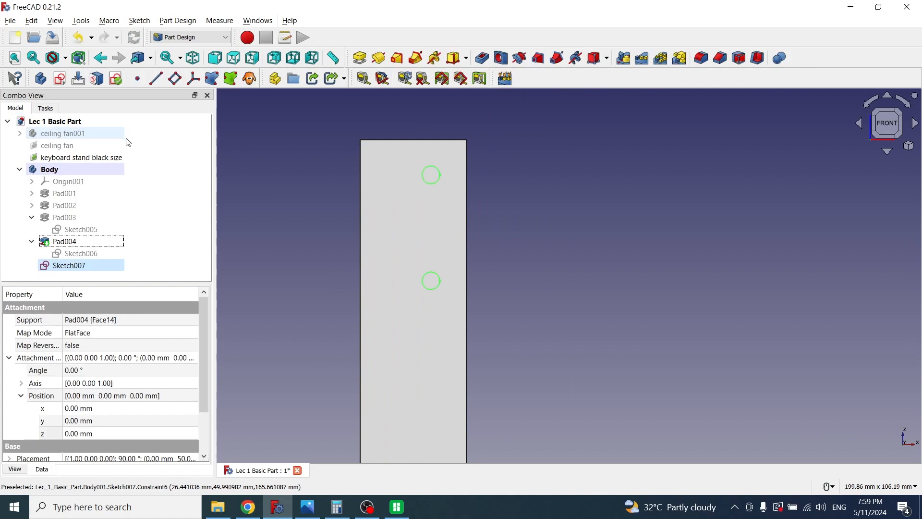
pyautogui.click(72, 267)
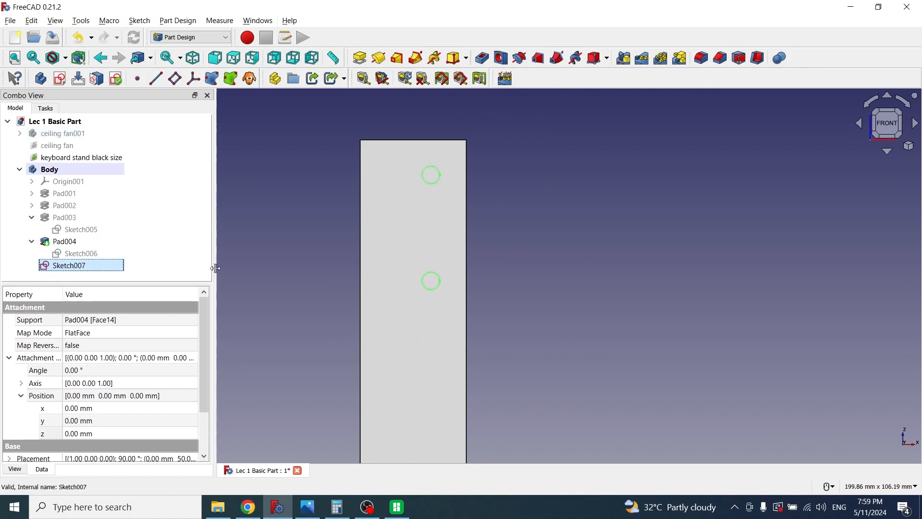
pyautogui.click(483, 58)
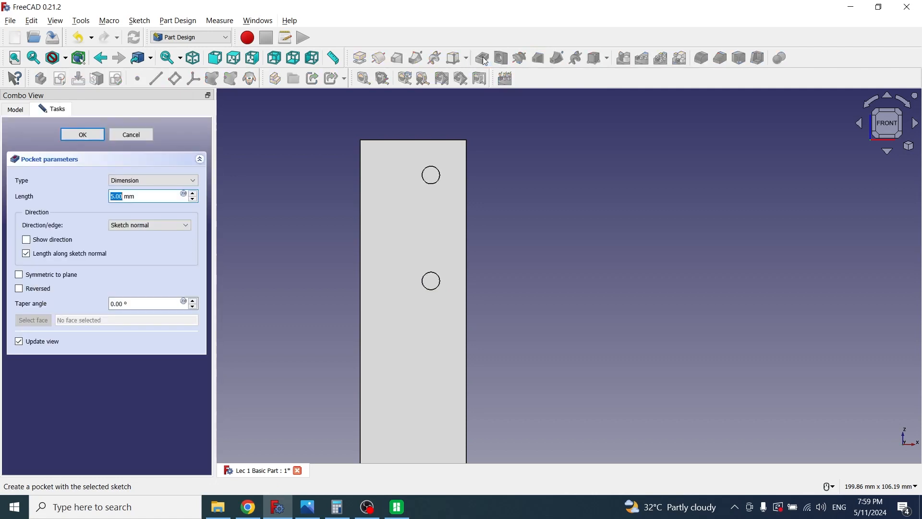
pyautogui.click(138, 181)
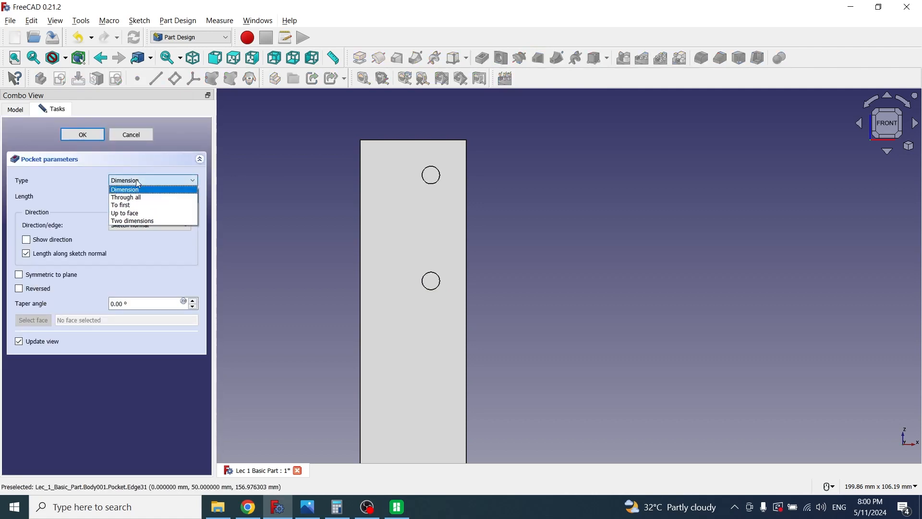
pyautogui.click(128, 198)
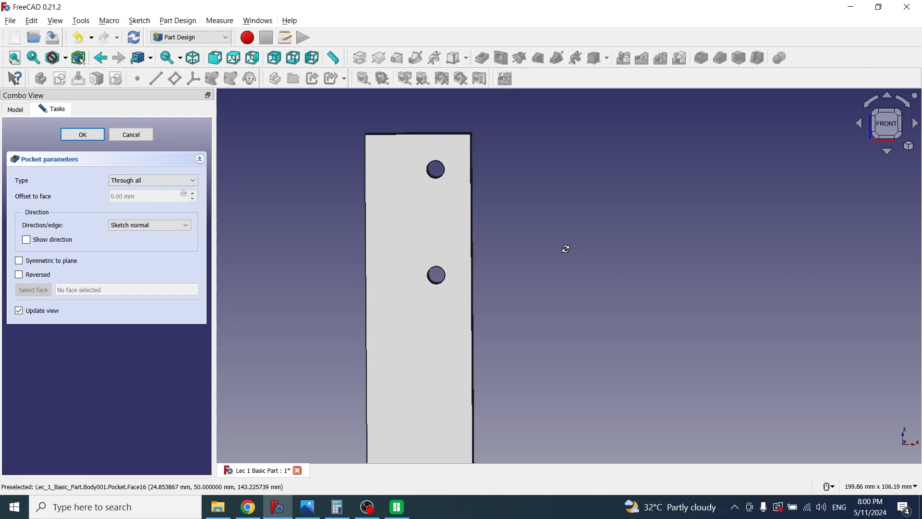
pyautogui.moveTo(566, 249); pyautogui.dragTo(677, 274, button='middle')
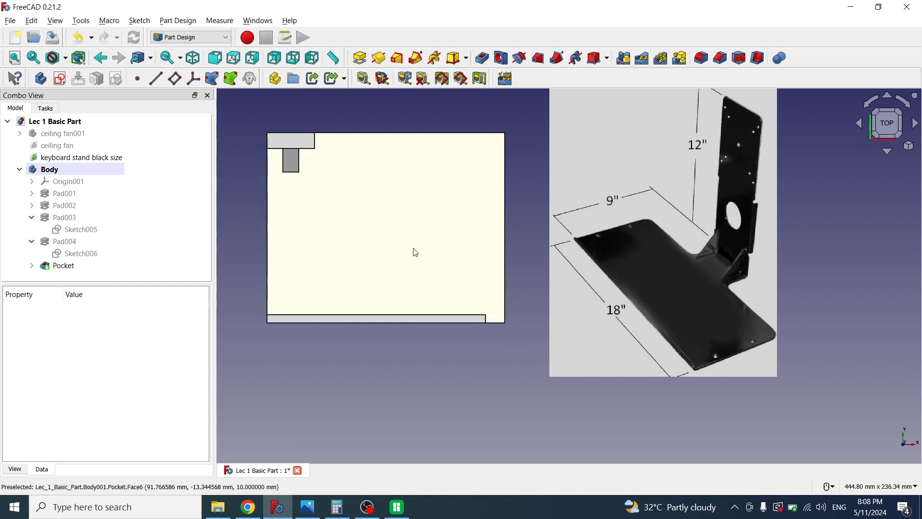
# Create a new sketch on the top face of the base plate
pyautogui.click(413, 251)
pyautogui.click(60, 80)
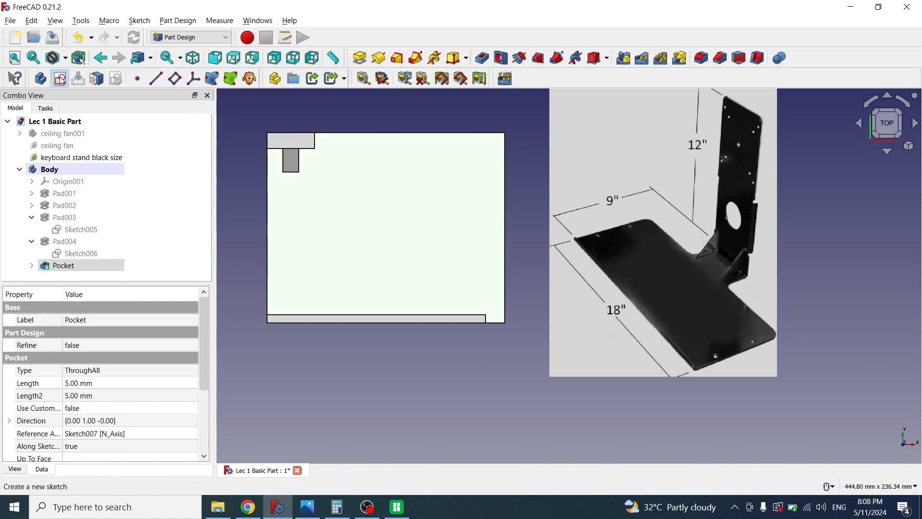
pyautogui.scroll(5, 492, 295)
pyautogui.moveTo(497, 278); pyautogui.dragTo(492, 307, button='middle')
pyautogui.press('2')
pyautogui.scroll(-4, 492, 307)
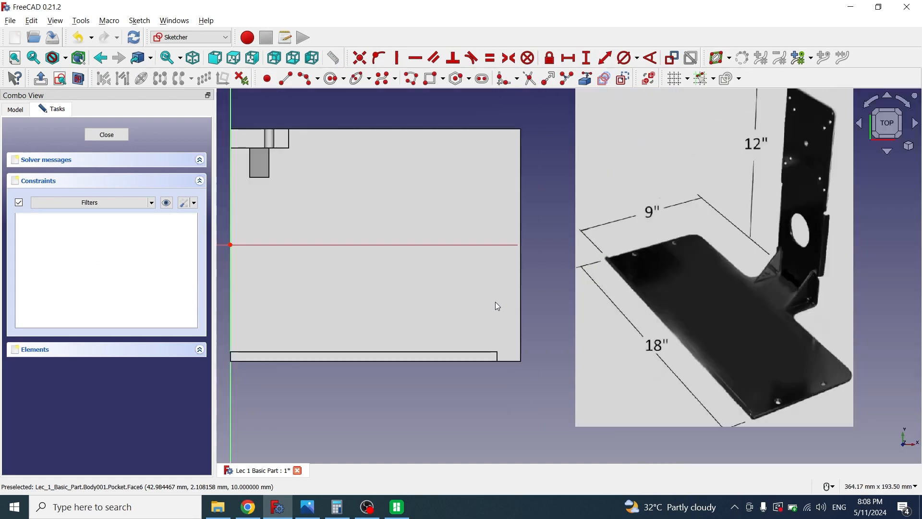
pyautogui.moveTo(537, 267); pyautogui.dragTo(539, 301, button='middle')
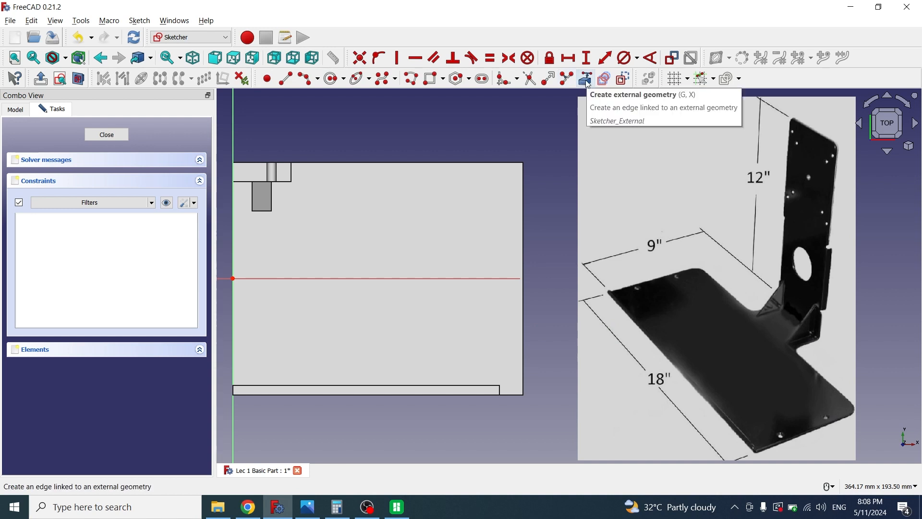
# Link the base plate's rear edge and its adjoining outer side edge into the sketch as external geometry
pyautogui.click(588, 83)
pyautogui.click(503, 163)
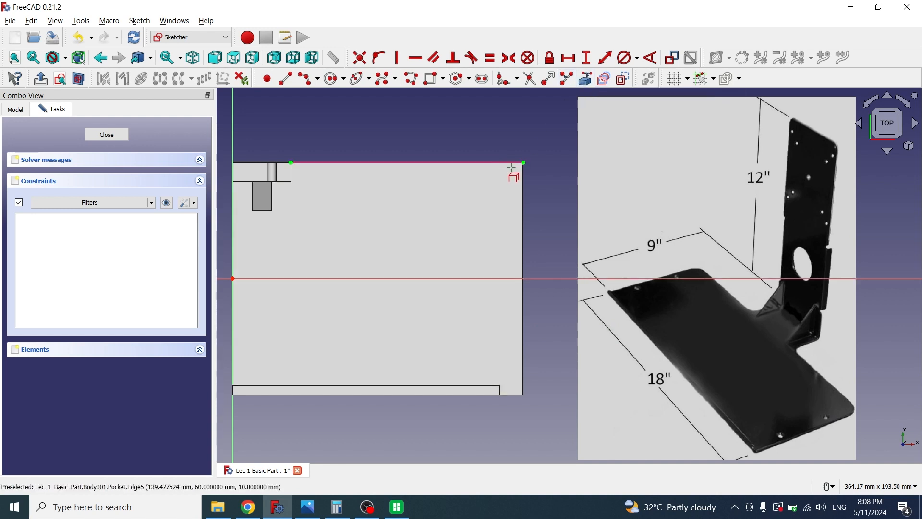
pyautogui.click(523, 202)
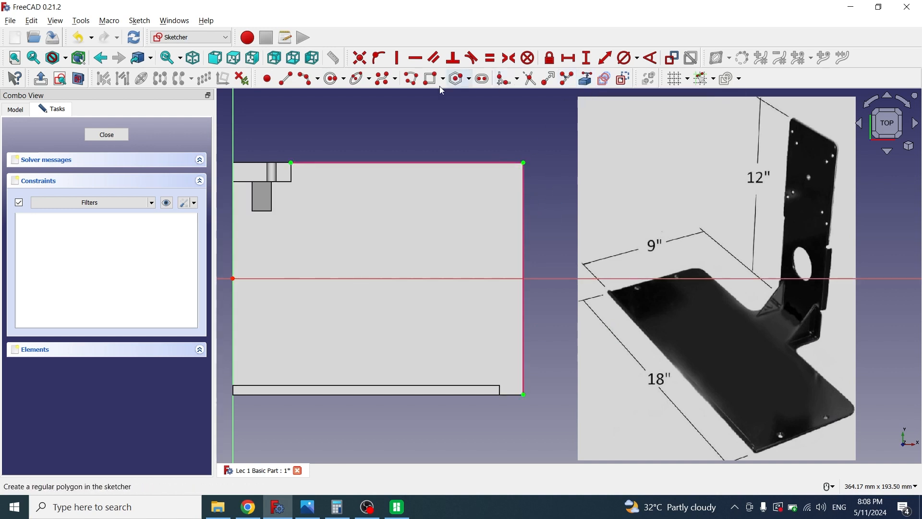
# Draw a narrow rectangle about 12 mm wide along the base plate's outer side edge, from its linked rear corner to the front edge
pyautogui.click(427, 79)
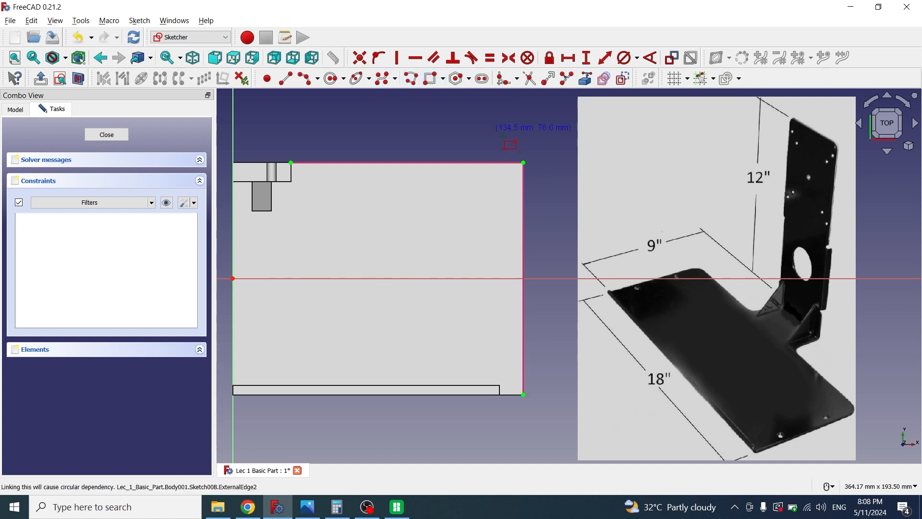
pyautogui.click(523, 163)
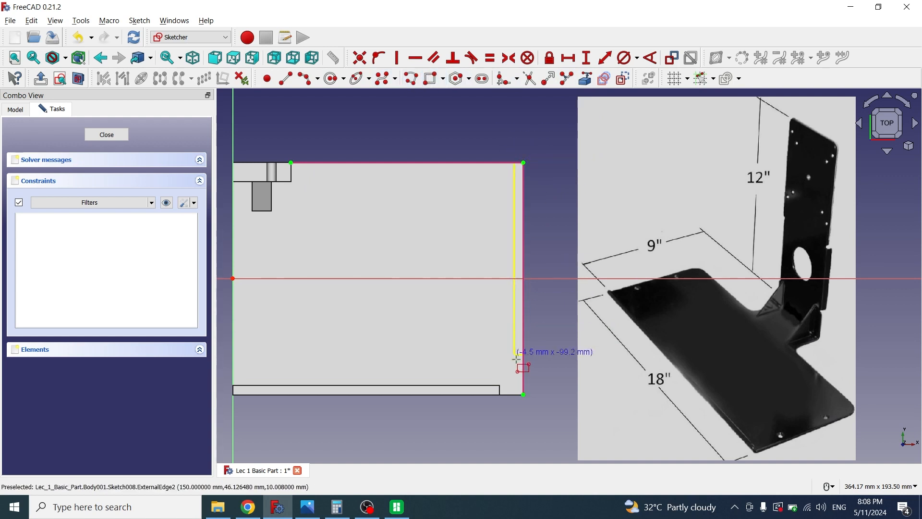
pyautogui.click(500, 393)
pyautogui.rightClick(543, 420)
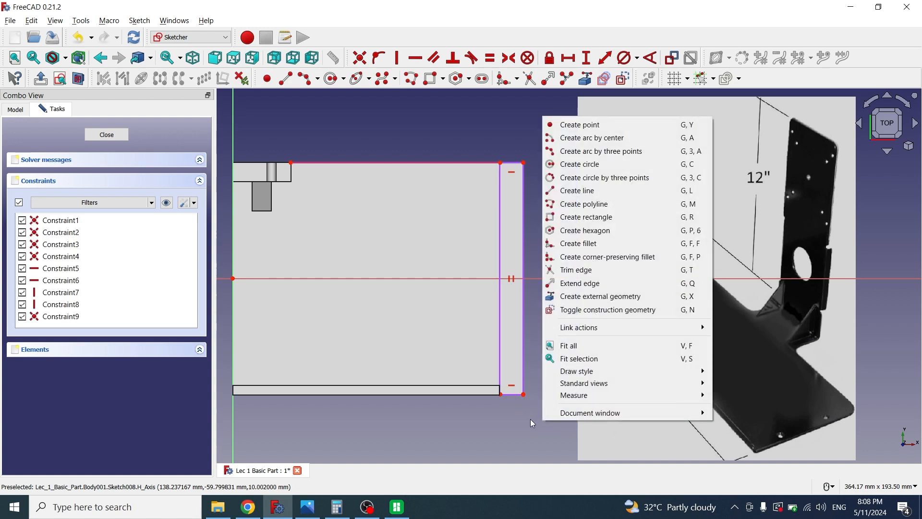
pyautogui.click(531, 411)
# Make the rectangle's outer front corner coincident with the front endpoint of the linked side edge
pyautogui.scroll(10, 533, 408)
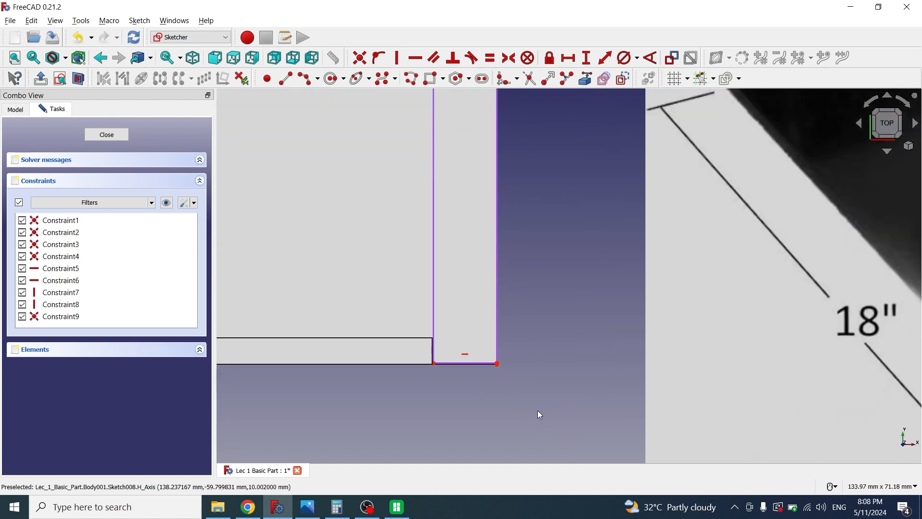
pyautogui.scroll(2, 473, 361)
pyautogui.moveTo(425, 334); pyautogui.dragTo(615, 387, button='middle')
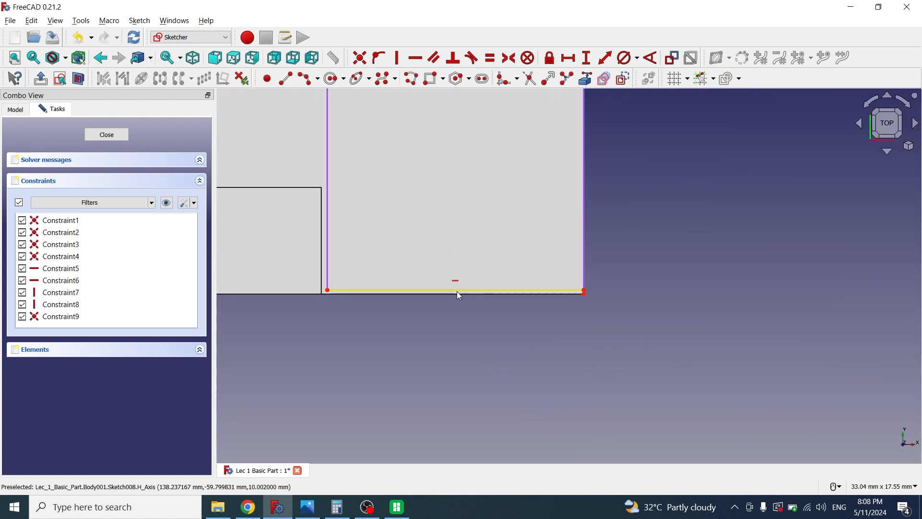
pyautogui.moveTo(584, 290); pyautogui.dragTo(584, 273)
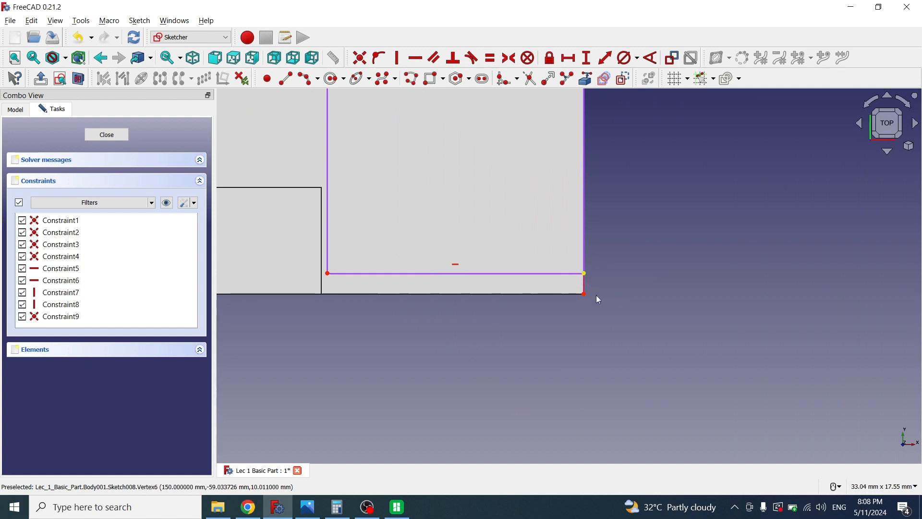
pyautogui.click(584, 273)
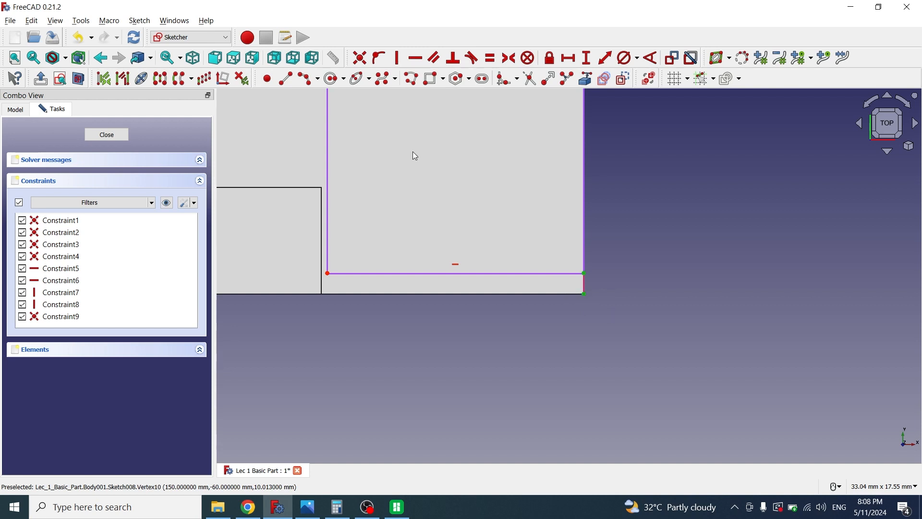
pyautogui.click(360, 58)
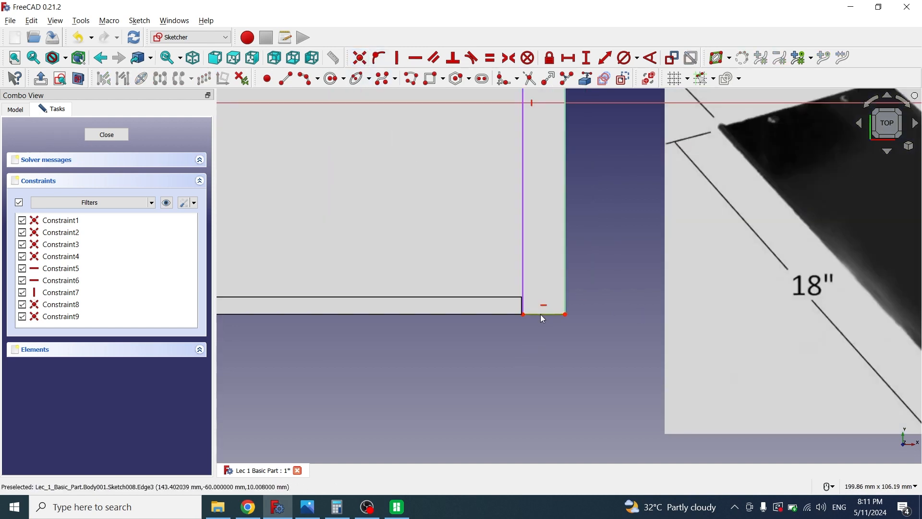
# Constrain the rectangle's front edge to a horizontal length of 12 mm
pyautogui.click(542, 317)
pyautogui.click(568, 57)
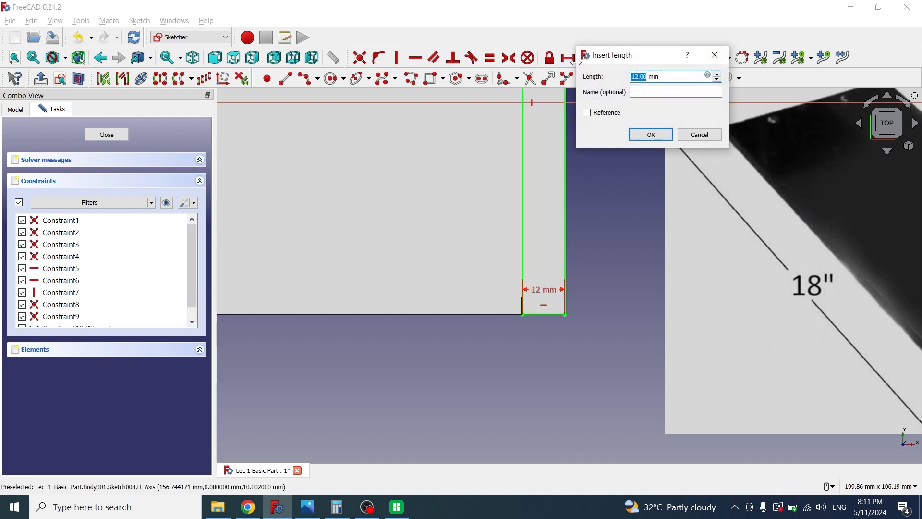
pyautogui.click(649, 134)
# Close the strip sketch and cut it into the base plate with a 5 mm deep pocket
pyautogui.scroll(-2, 581, 265)
pyautogui.scroll(-3, 580, 263)
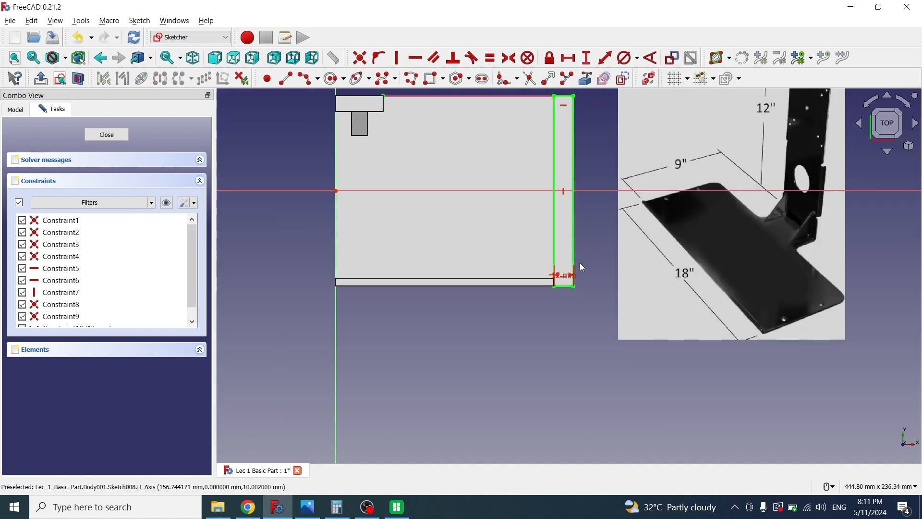
pyautogui.moveTo(563, 342)
pyautogui.mouseDown(button='middle')
pyautogui.moveTo(568, 355)
pyautogui.moveTo(565, 315)
pyautogui.mouseUp(button='middle')
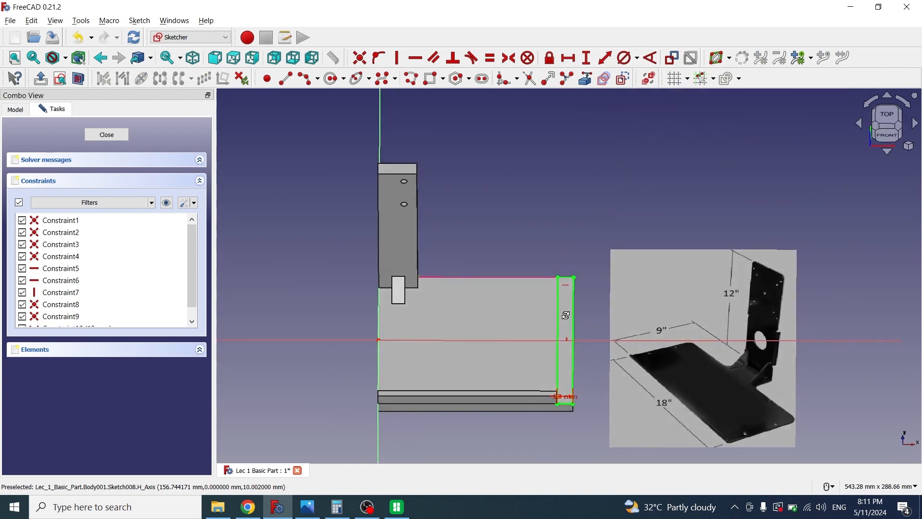
pyautogui.moveTo(581, 391); pyautogui.dragTo(575, 272, button='middle')
pyautogui.scroll(-1, 595, 325)
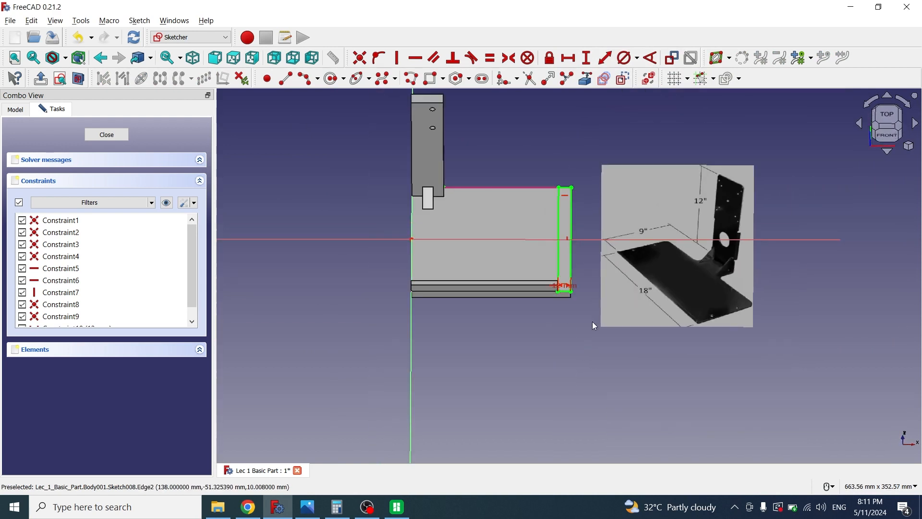
pyautogui.click(107, 135)
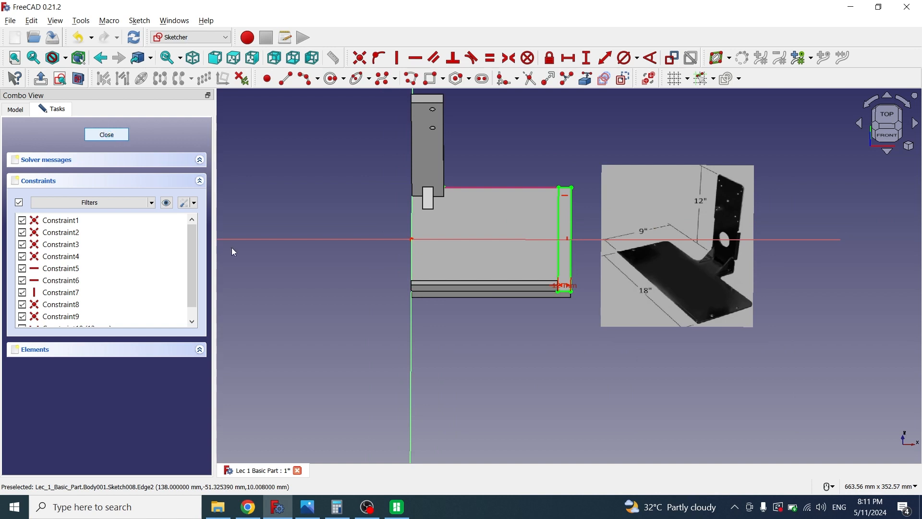
pyautogui.moveTo(689, 255); pyautogui.dragTo(643, 378, button='middle')
pyautogui.scroll(-3, 643, 377)
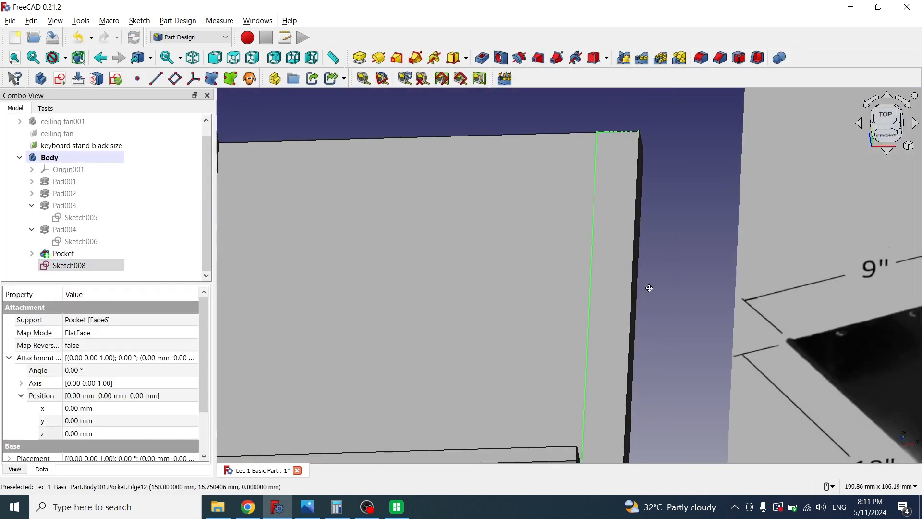
pyautogui.click(80, 270)
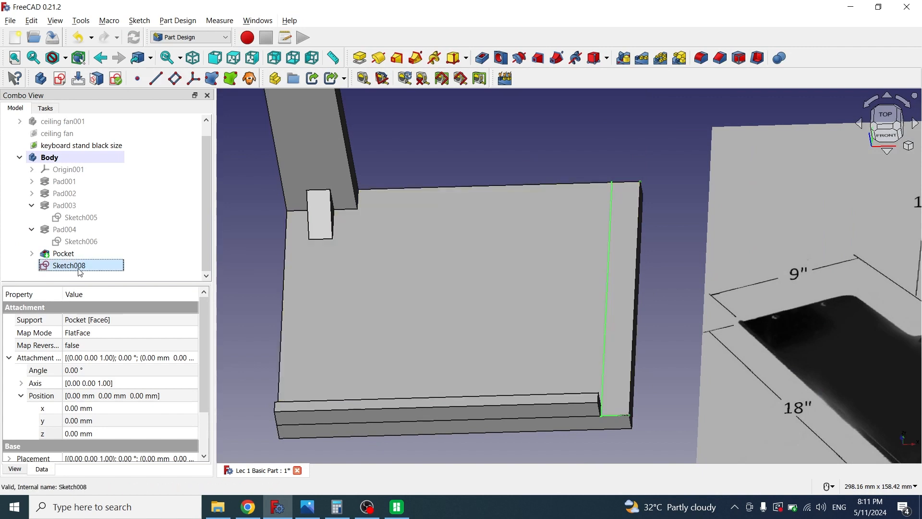
pyautogui.click(483, 59)
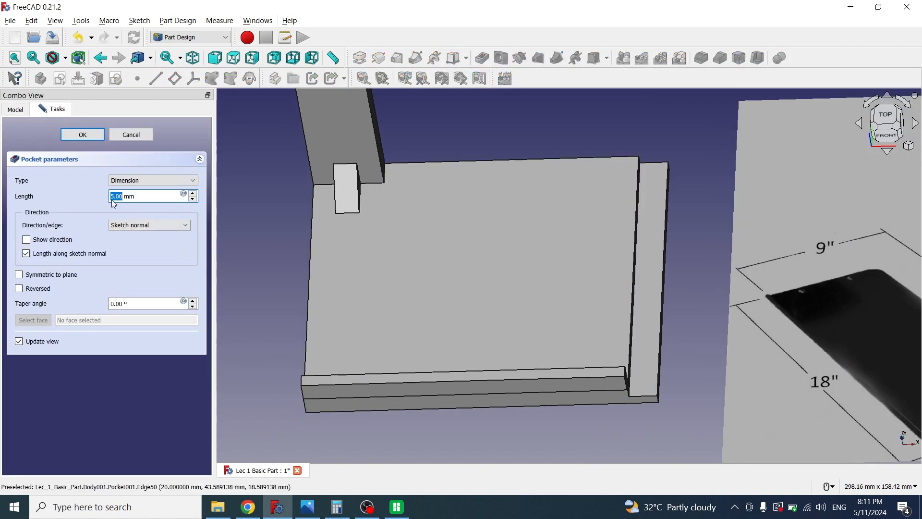
pyautogui.click(81, 133)
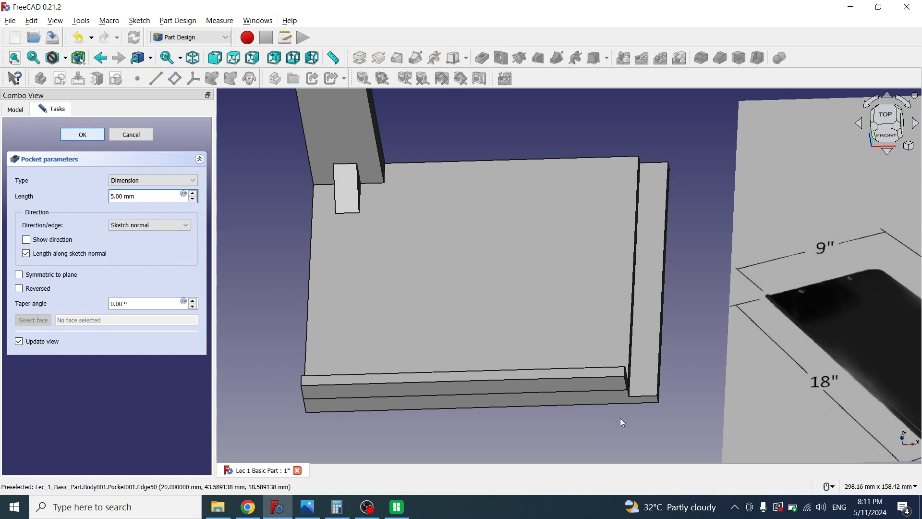
# Create a new sketch on the recessed strip's top face along the base plate's outer side
pyautogui.scroll(-2, 649, 418)
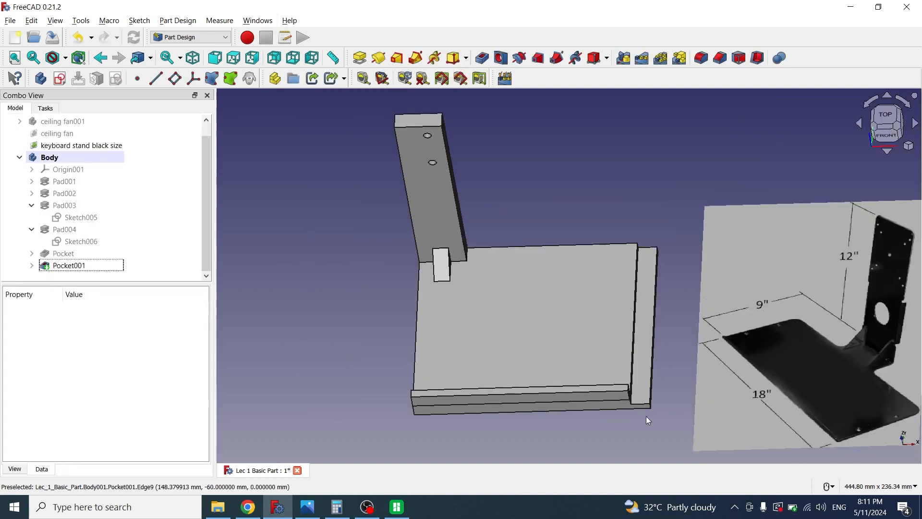
pyautogui.moveTo(647, 420); pyautogui.dragTo(630, 382, button='middle')
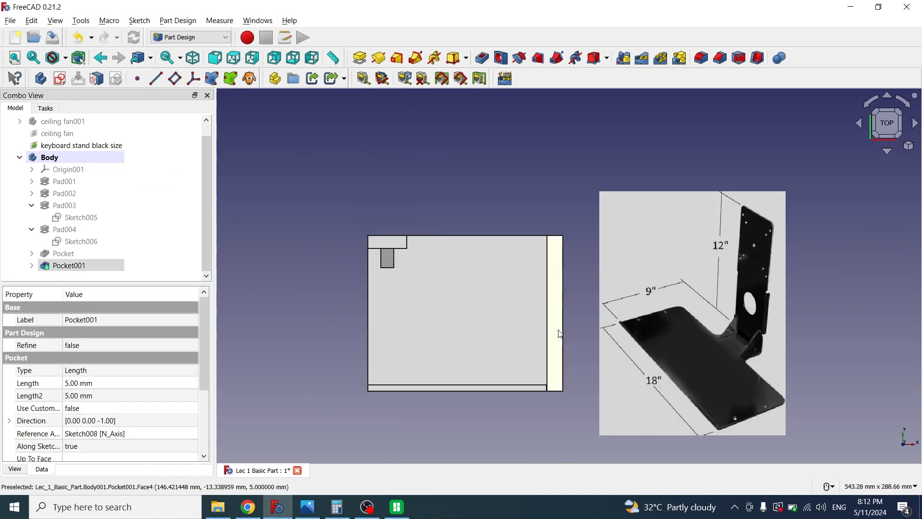
pyautogui.click(561, 334)
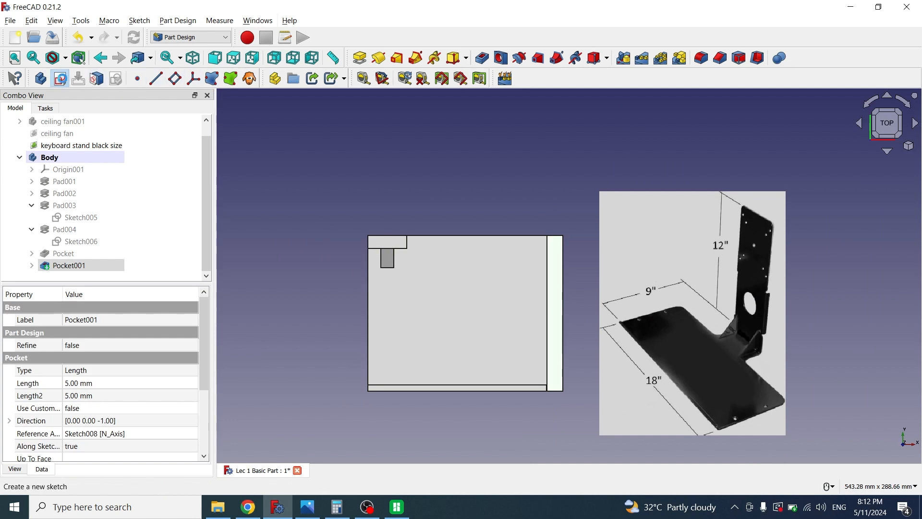
pyautogui.click(60, 78)
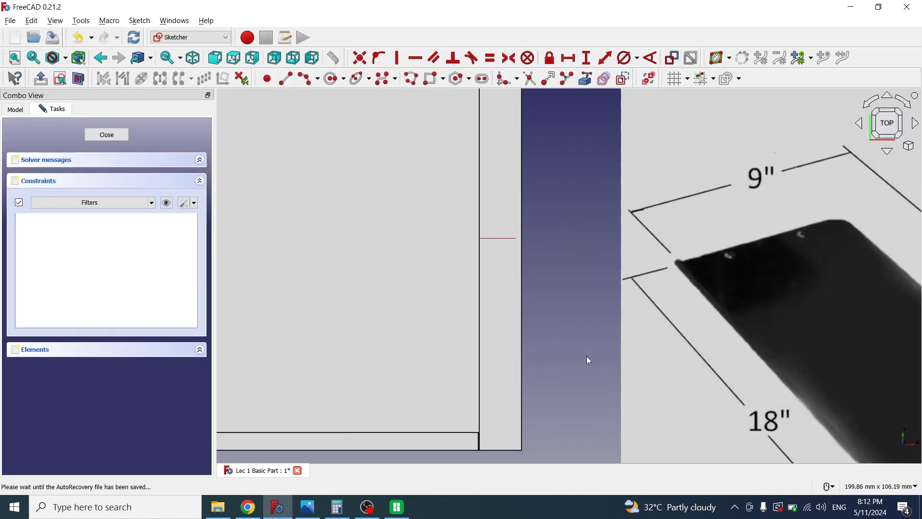
# Link the recessed strip's outer side, rear and front edges into the sketch as external geometry
pyautogui.scroll(-2, 589, 360)
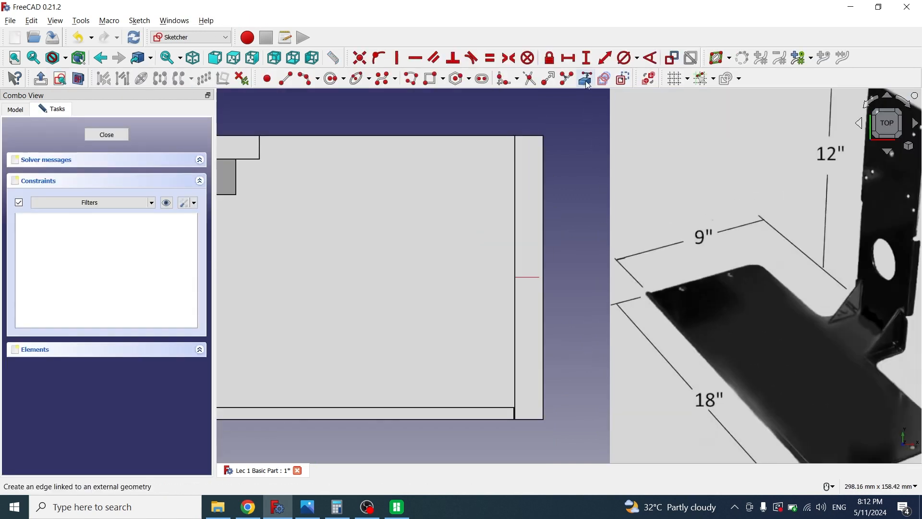
pyautogui.click(588, 79)
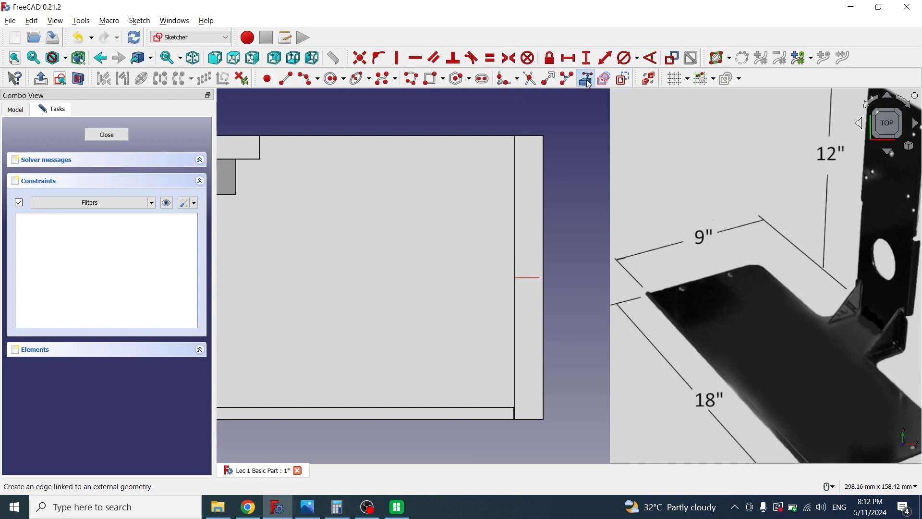
pyautogui.click(542, 158)
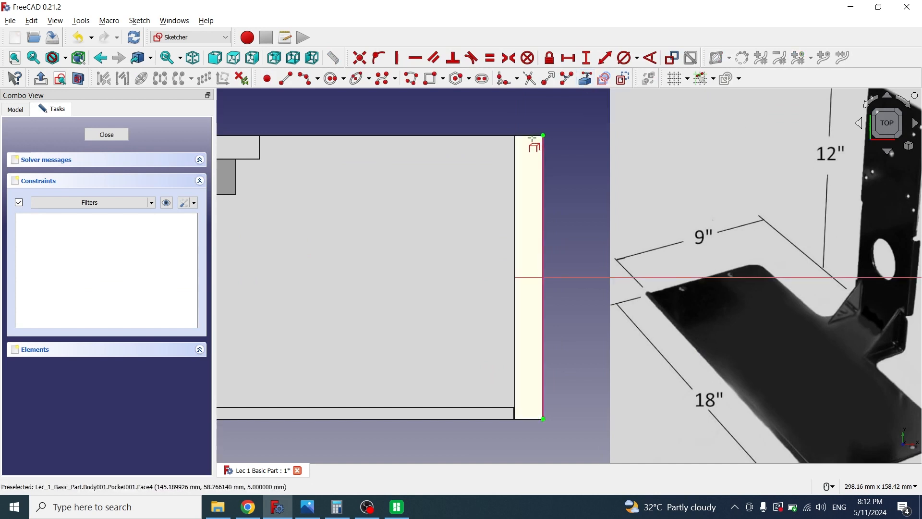
pyautogui.click(532, 136)
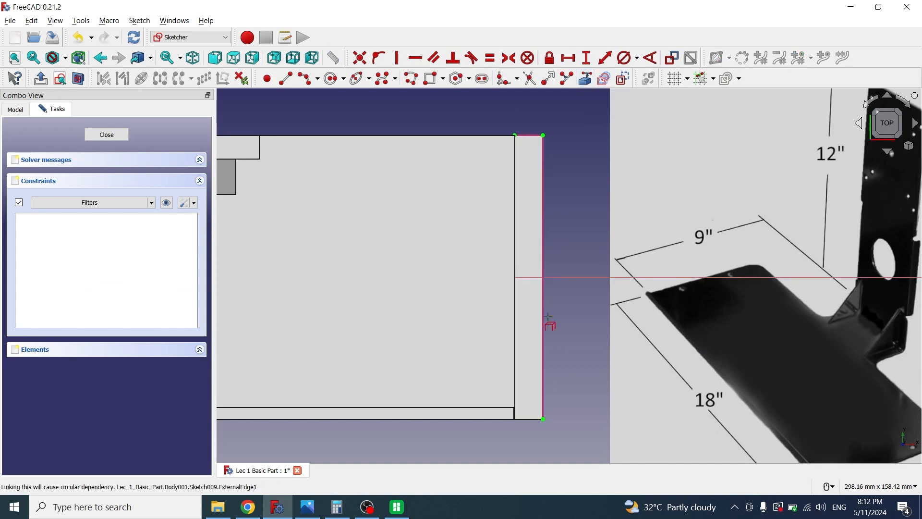
pyautogui.click(529, 419)
# Draw two circles about 11 mm in diameter on the recessed strip, one toward the rear and one toward the front
pyautogui.click(331, 80)
pyautogui.click(524, 200)
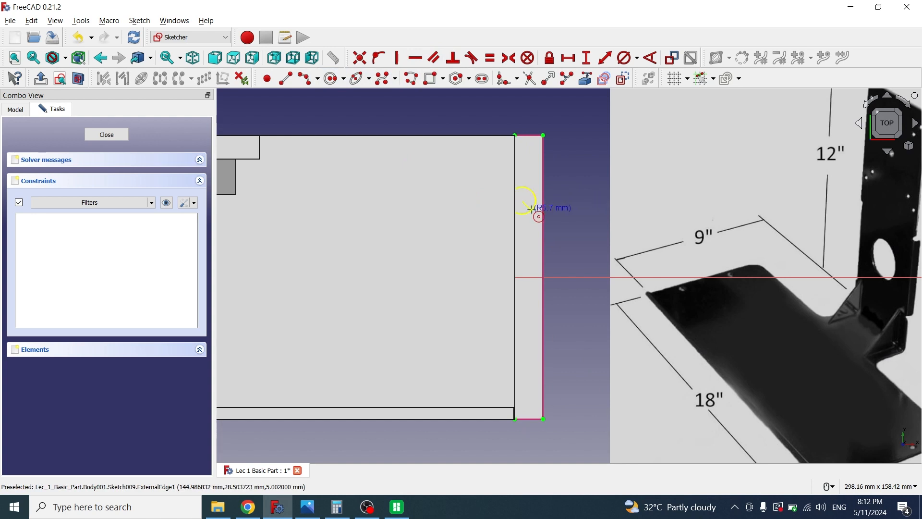
pyautogui.click(532, 208)
pyautogui.click(523, 364)
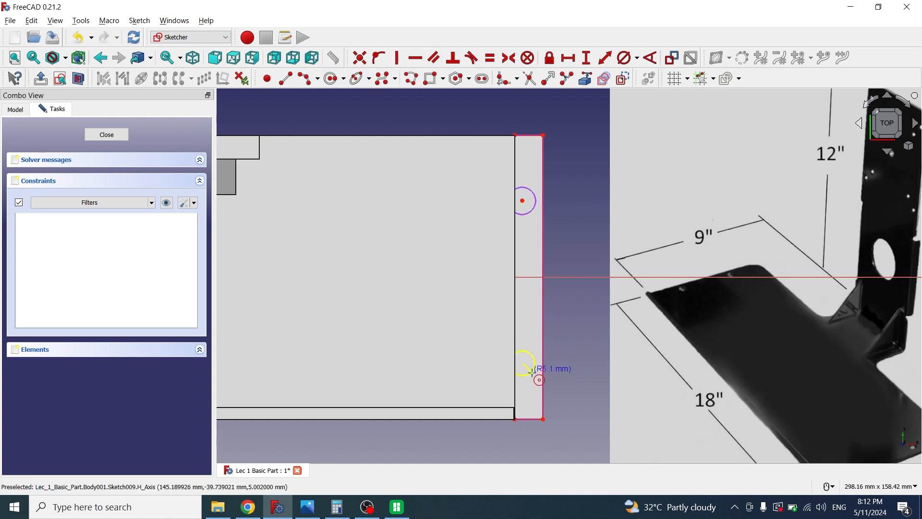
pyautogui.click(532, 371)
pyautogui.rightClick(571, 372)
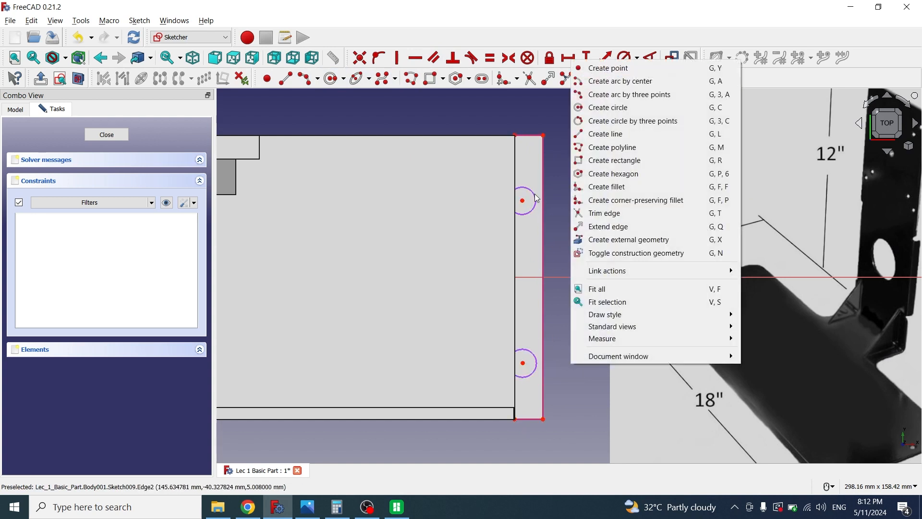
pyautogui.click(536, 198)
# Make the two circles equal in size and set their diameter to 5 mm
pyautogui.click(535, 199)
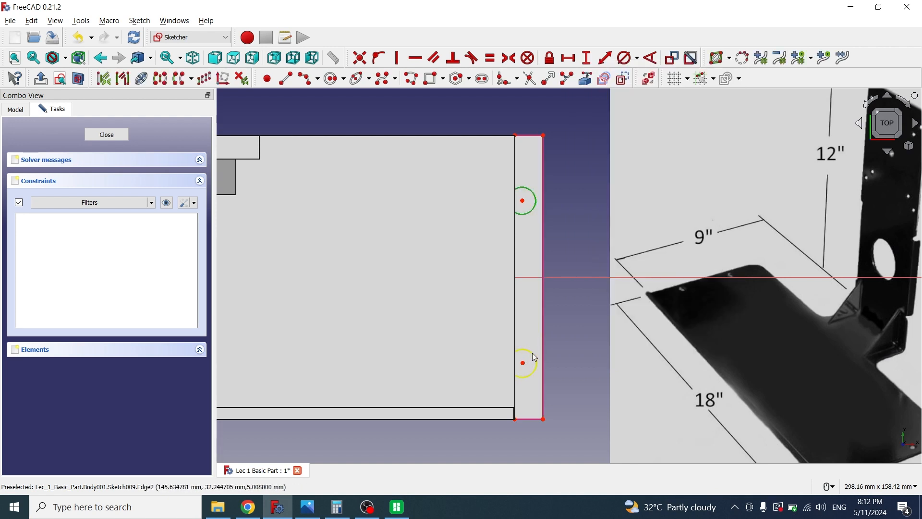
pyautogui.click(535, 358)
pyautogui.click(494, 61)
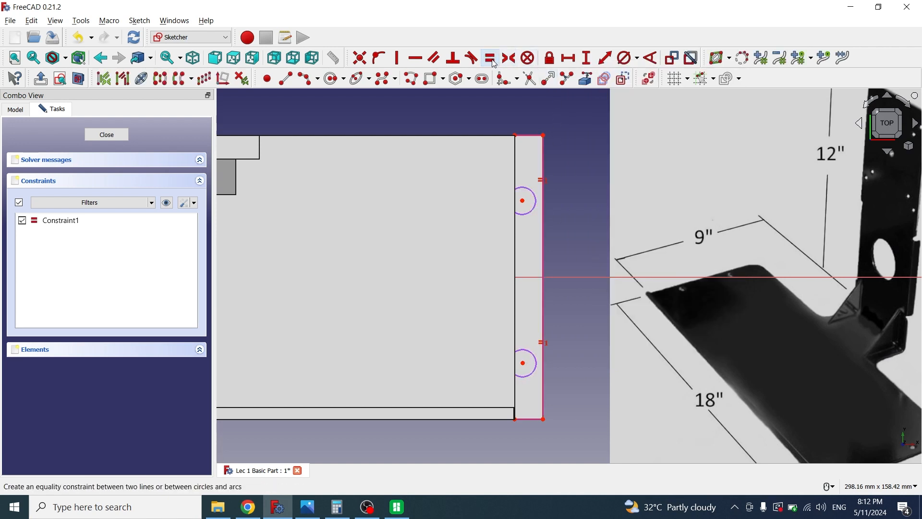
pyautogui.click(532, 201)
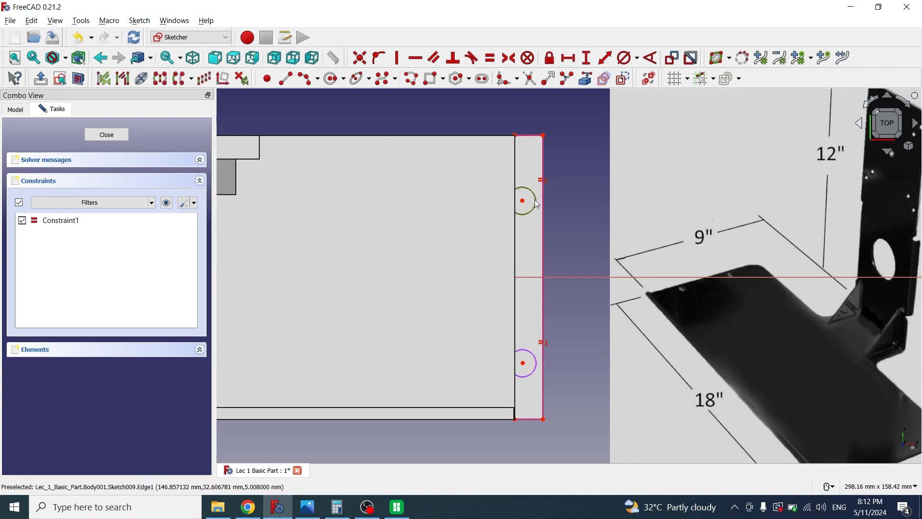
pyautogui.click(637, 60)
pyautogui.click(644, 89)
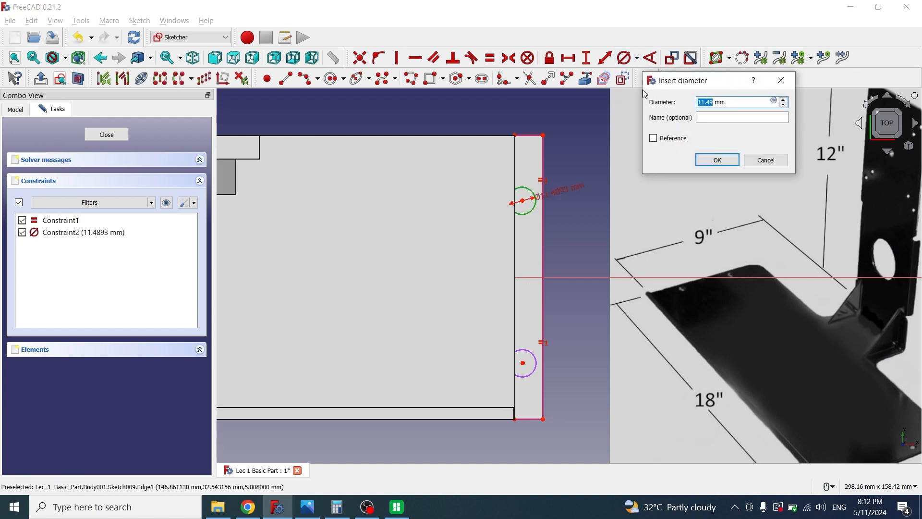
pyautogui.write('5')
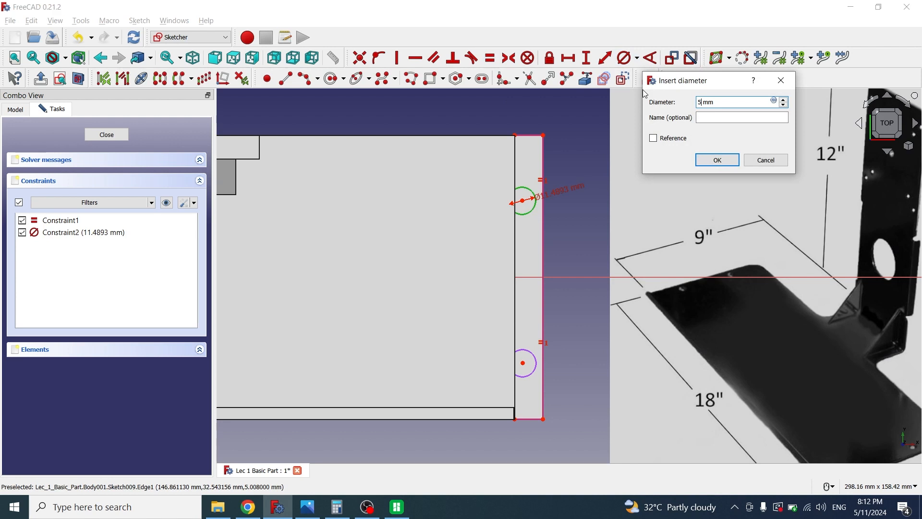
pyautogui.click(718, 159)
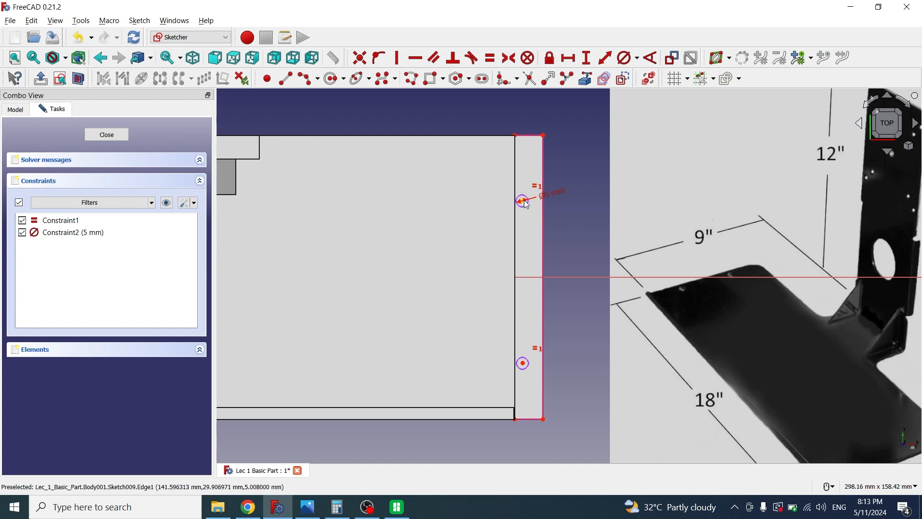
# Align the two circle centres vertically, then constrain them symmetric about the sketch's horizontal axis
pyautogui.click(523, 201)
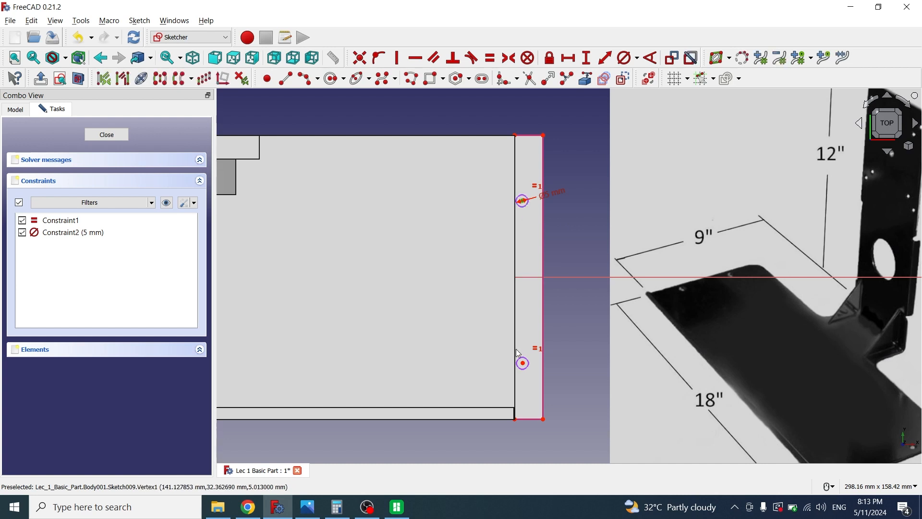
pyautogui.click(523, 364)
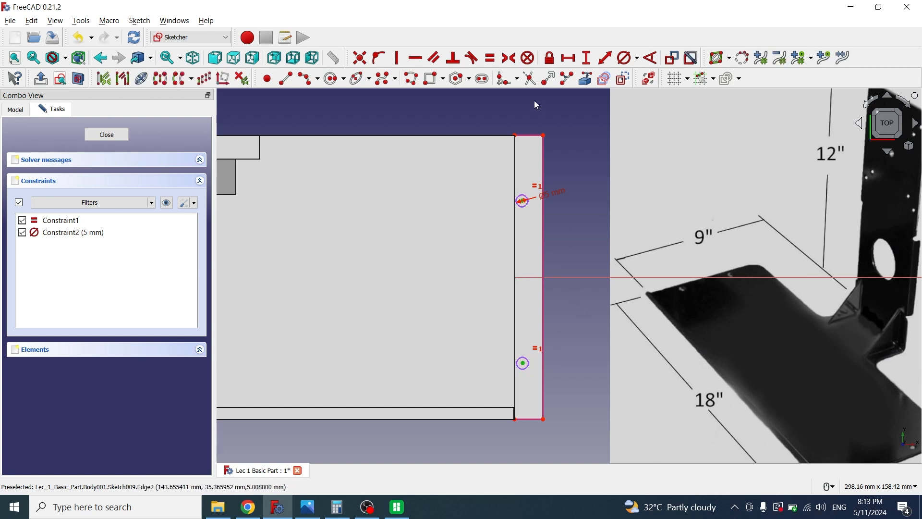
pyautogui.click(397, 58)
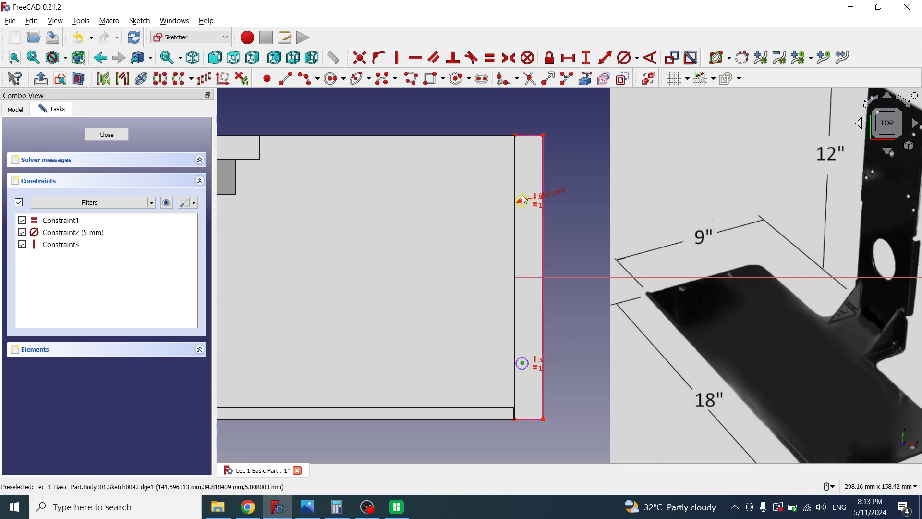
pyautogui.click(569, 277)
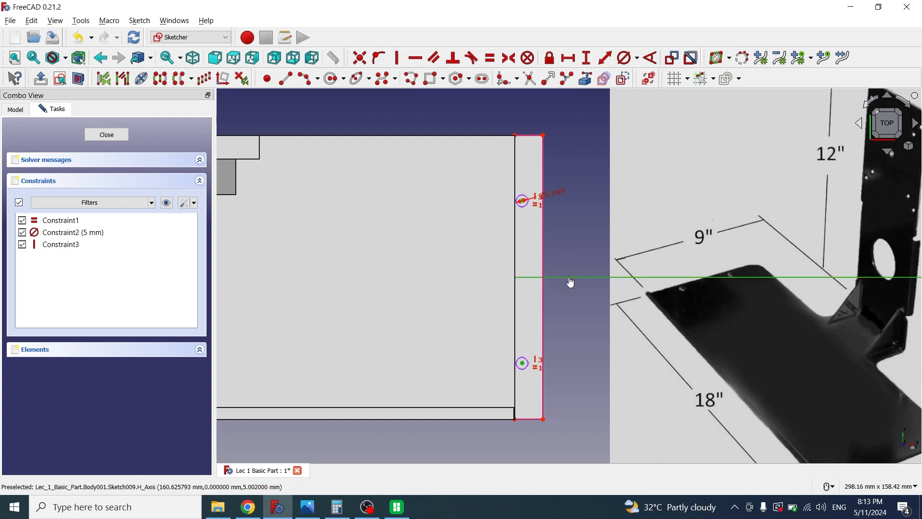
pyautogui.click(508, 59)
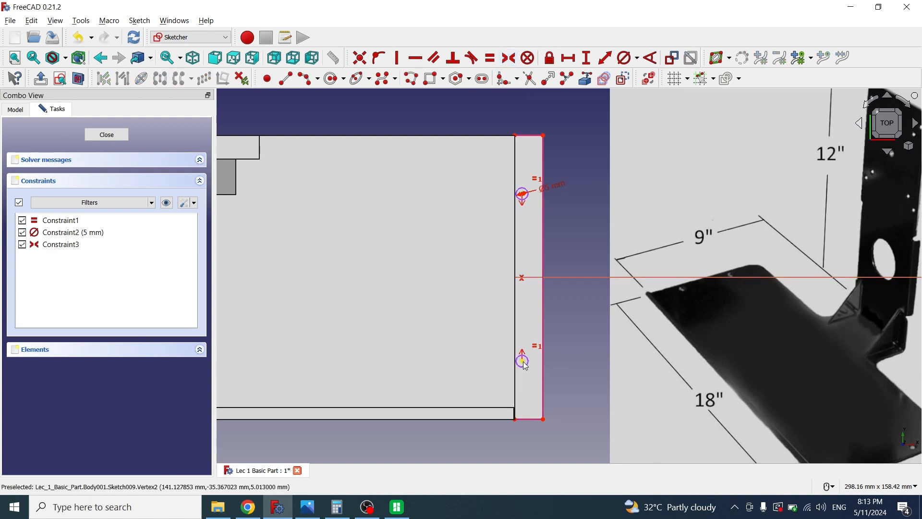
# Set the horizontal distance between the front circle's centre and the recessed strip's outer front corner to 6 mm
pyautogui.moveTo(522, 361); pyautogui.dragTo(531, 361)
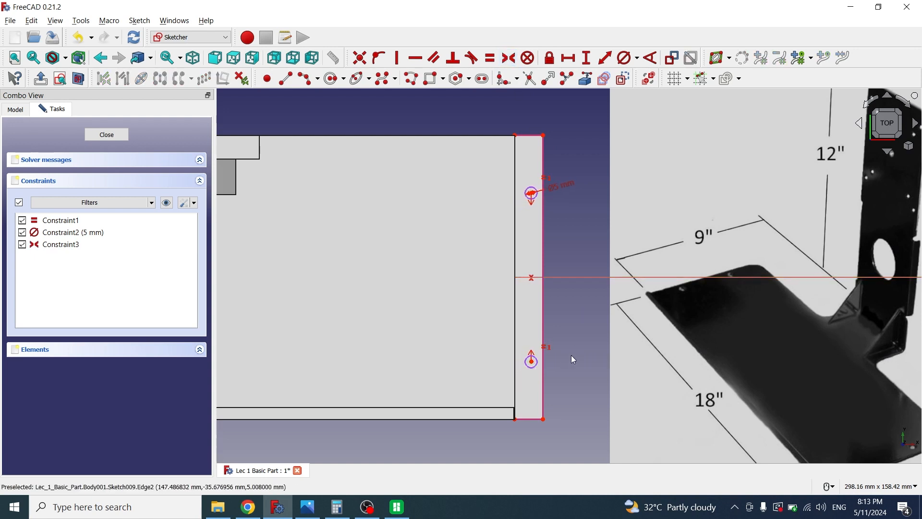
pyautogui.click(532, 362)
pyautogui.click(543, 420)
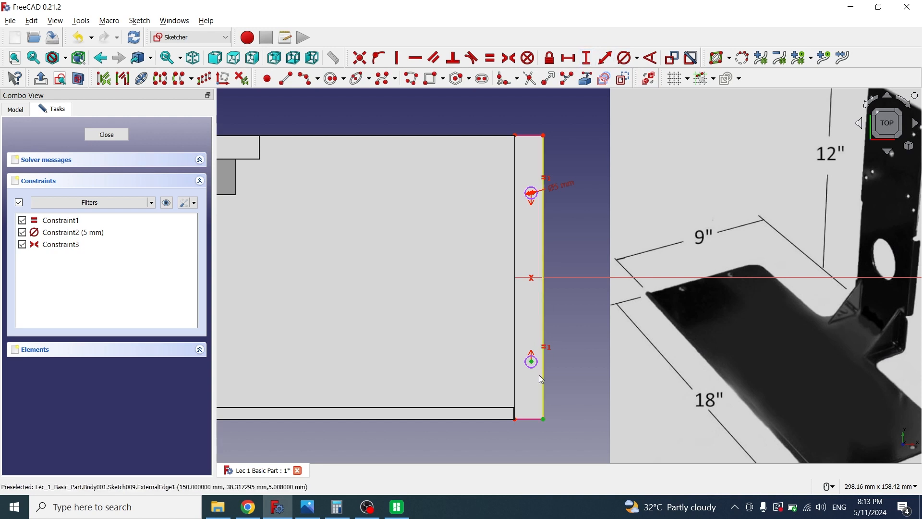
pyautogui.click(529, 420)
pyautogui.click(568, 58)
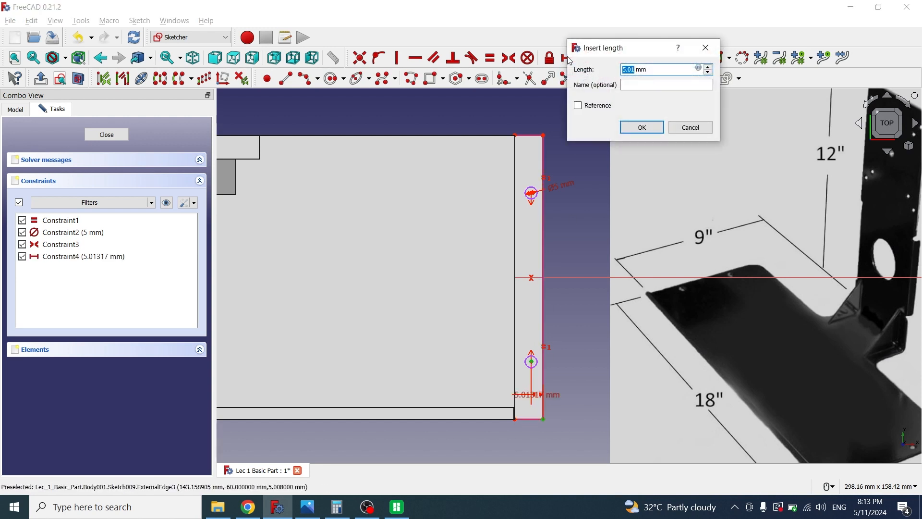
pyautogui.write('6')
pyautogui.click(652, 134)
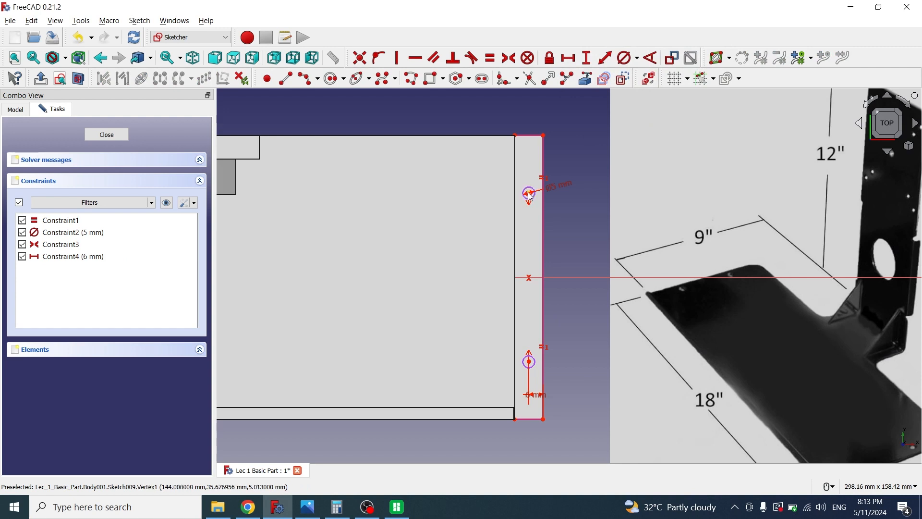
# Set the vertical distance between the two circle centres to 70 mm and close the sketch
pyautogui.moveTo(528, 368)
pyautogui.mouseDown()
pyautogui.moveTo(527, 360)
pyautogui.moveTo(528, 373)
pyautogui.mouseUp()
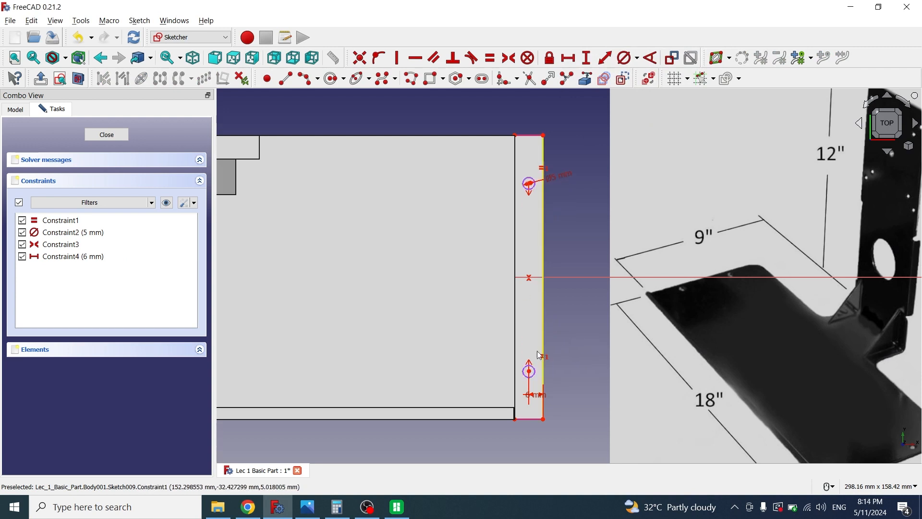
pyautogui.click(530, 373)
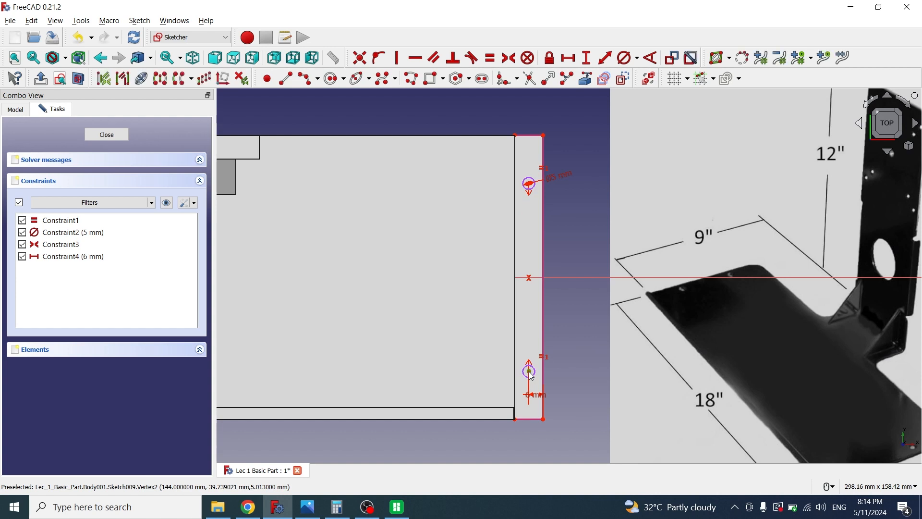
pyautogui.click(530, 184)
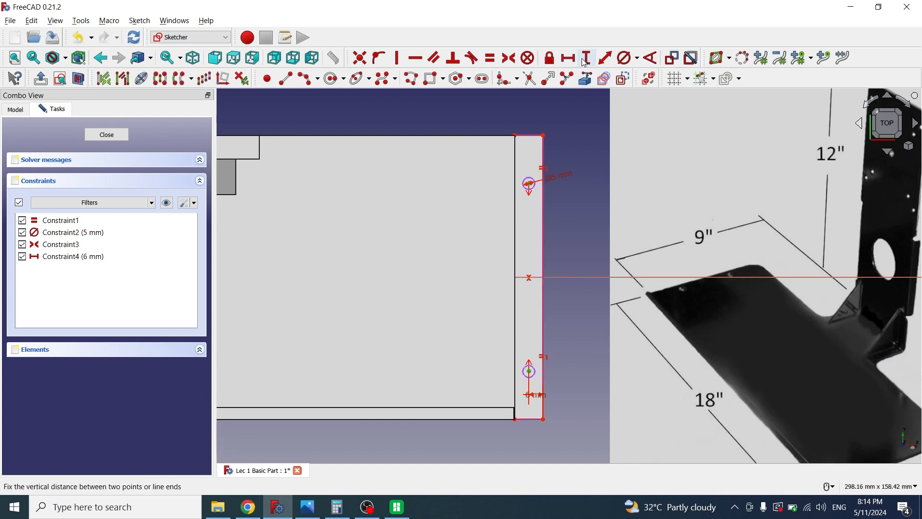
pyautogui.click(586, 58)
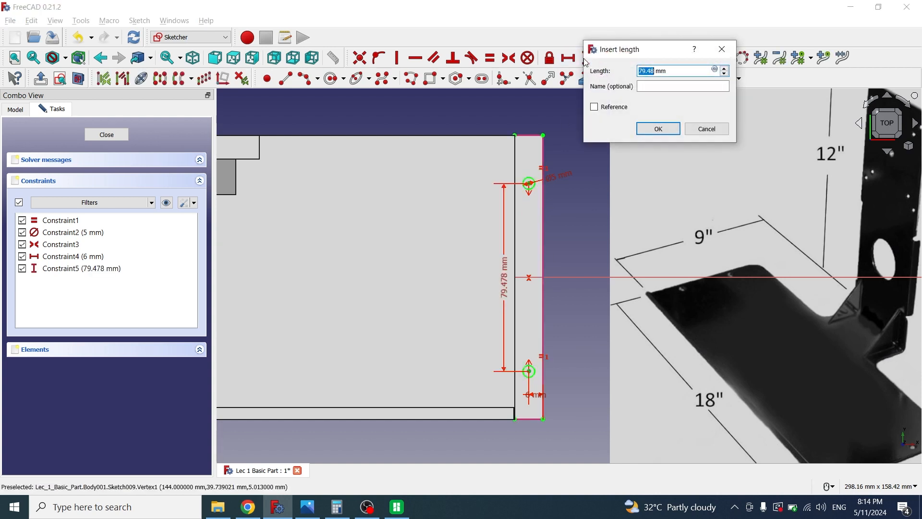
pyautogui.write('7')
pyautogui.click(658, 129)
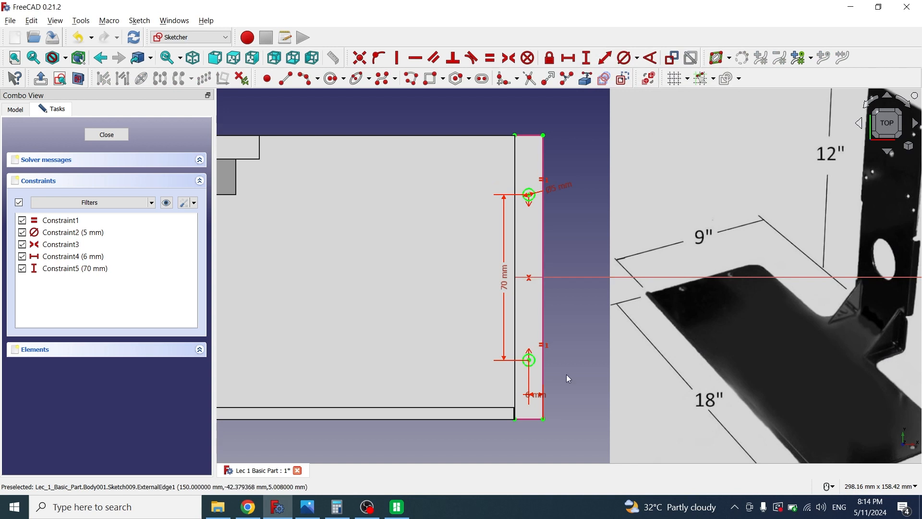
pyautogui.click(107, 135)
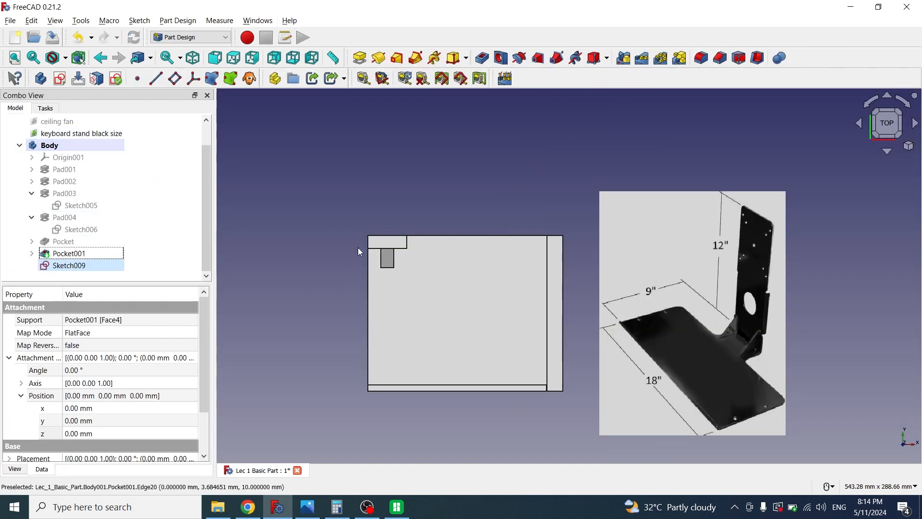
# Pocket the two-circle sketch through all to cut the mounting holes in the recessed strip
pyautogui.click(73, 266)
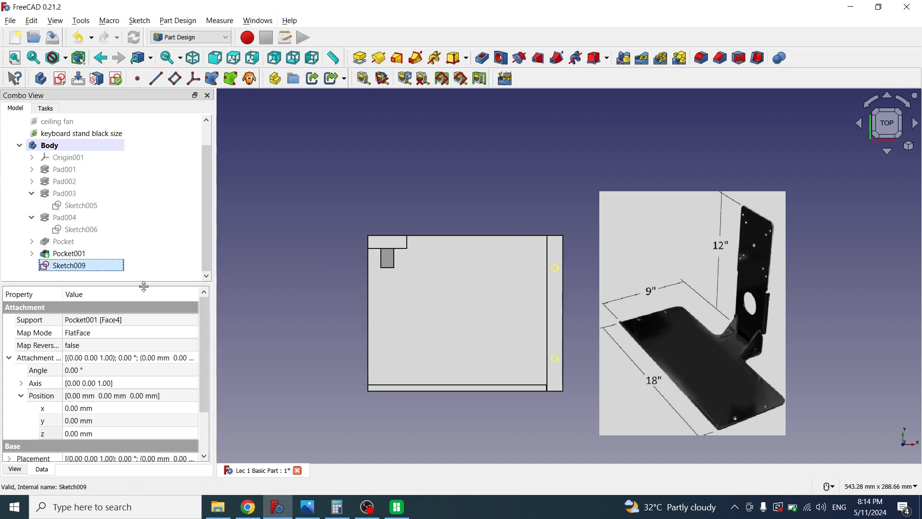
pyautogui.click(481, 59)
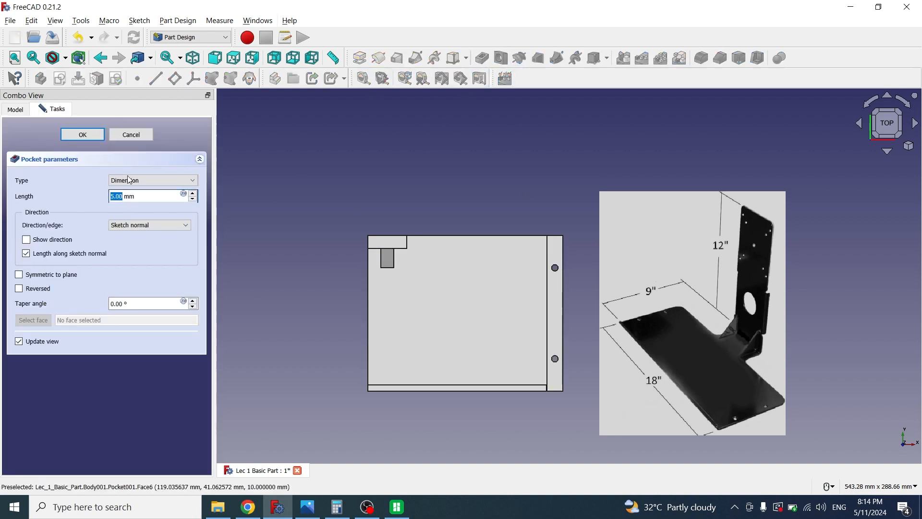
pyautogui.click(140, 180)
pyautogui.click(129, 189)
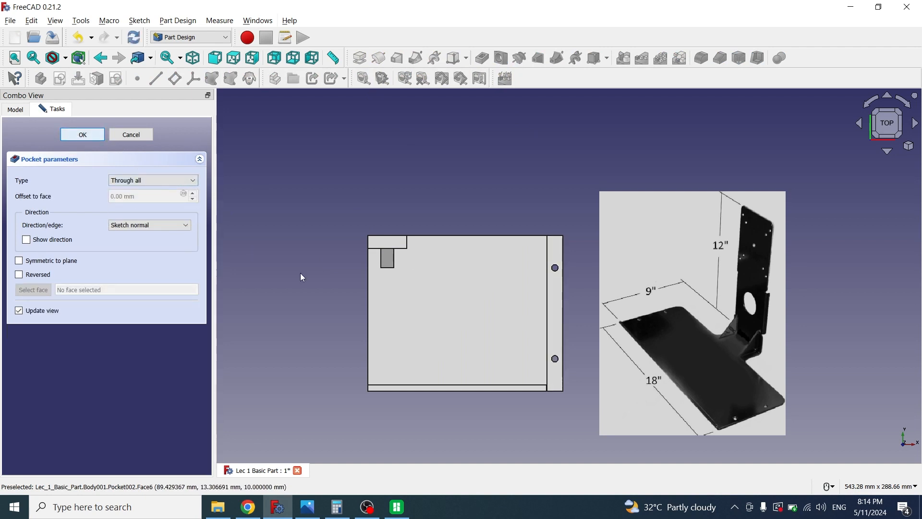
pyautogui.press('Return')
pyautogui.scroll(-2, 250, 271)
pyautogui.scroll(2, 452, 381)
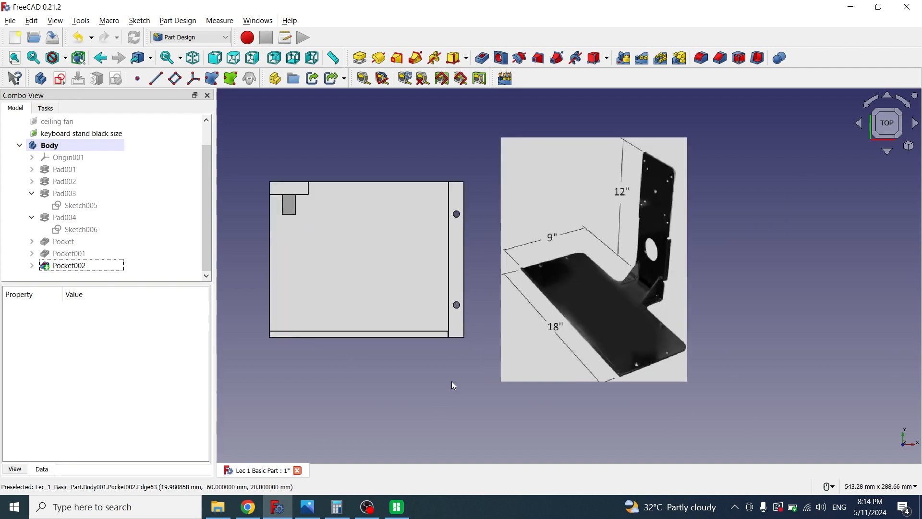
pyautogui.scroll(2, 454, 385)
pyautogui.scroll(-1, 456, 386)
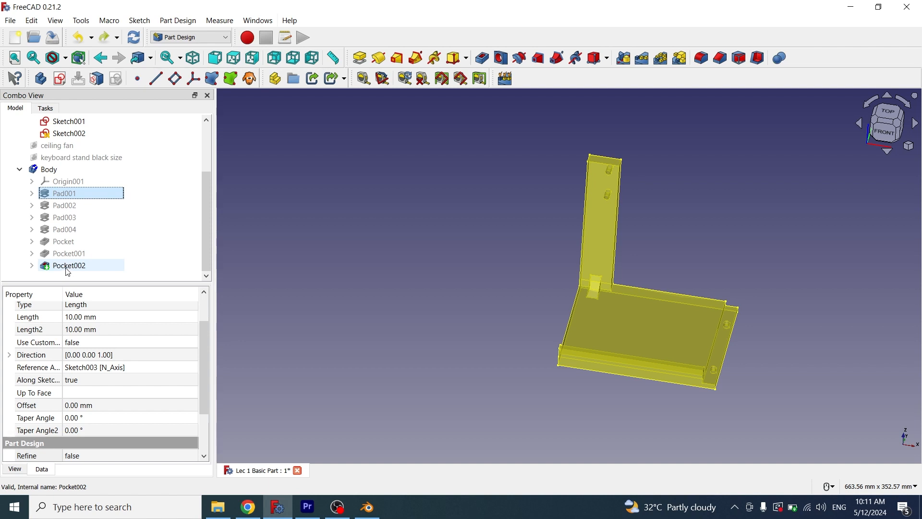
# Mirror all features from Pad001 through Pocket002 about the vertical sketch axis to form the full stand
pyautogui.keyDown('shift'); pyautogui.click(67, 267); pyautogui.keyUp('shift')
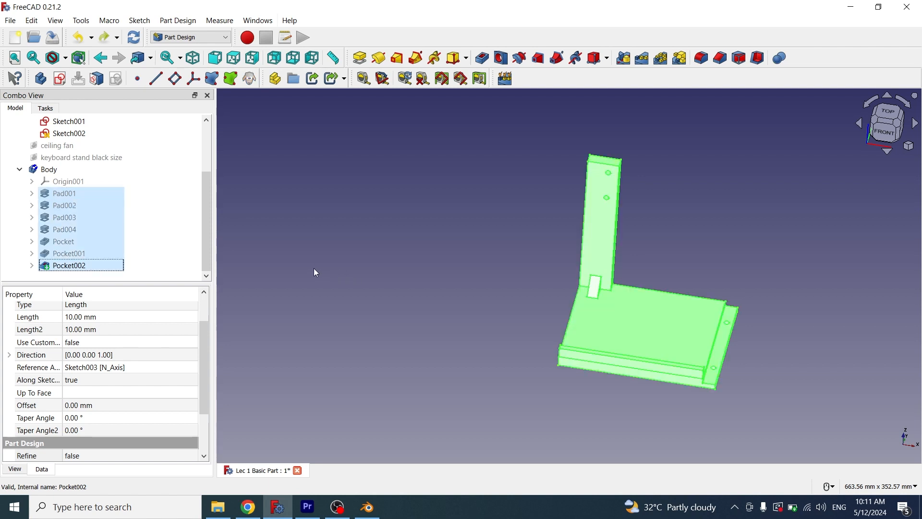
pyautogui.click(622, 61)
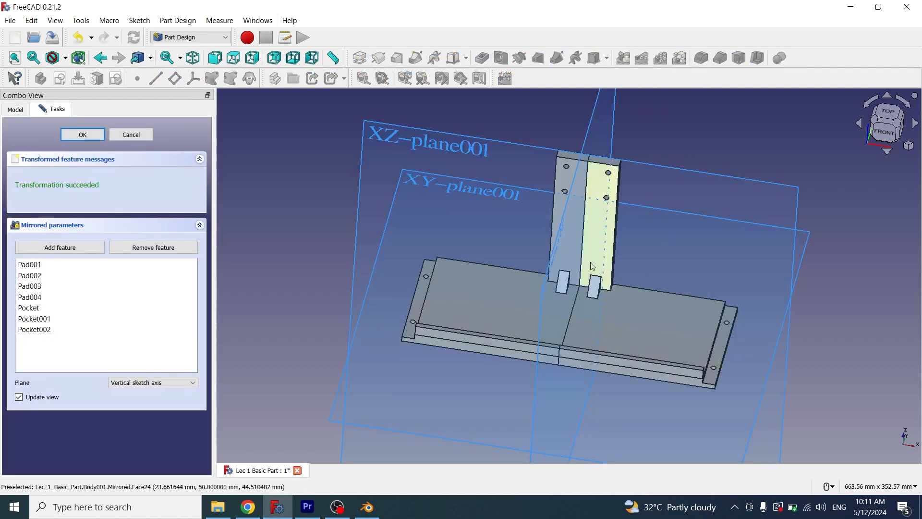
pyautogui.click(161, 382)
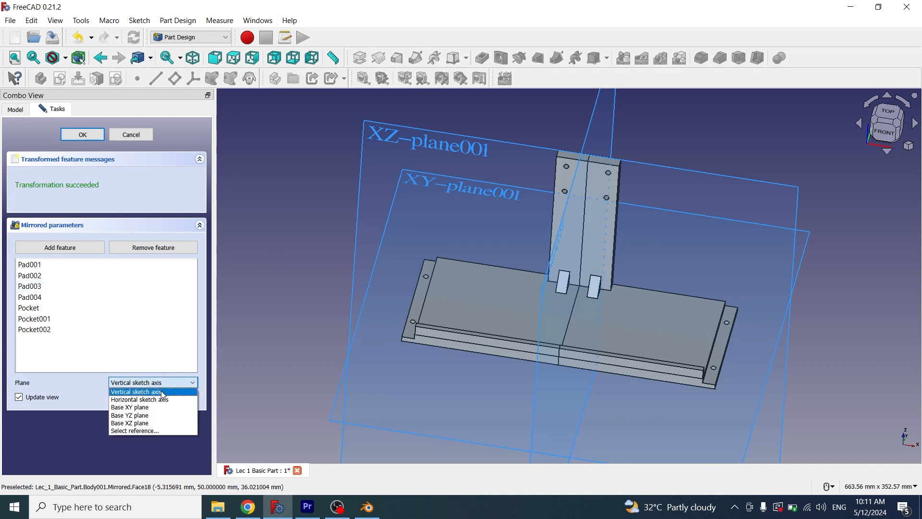
pyautogui.click(164, 392)
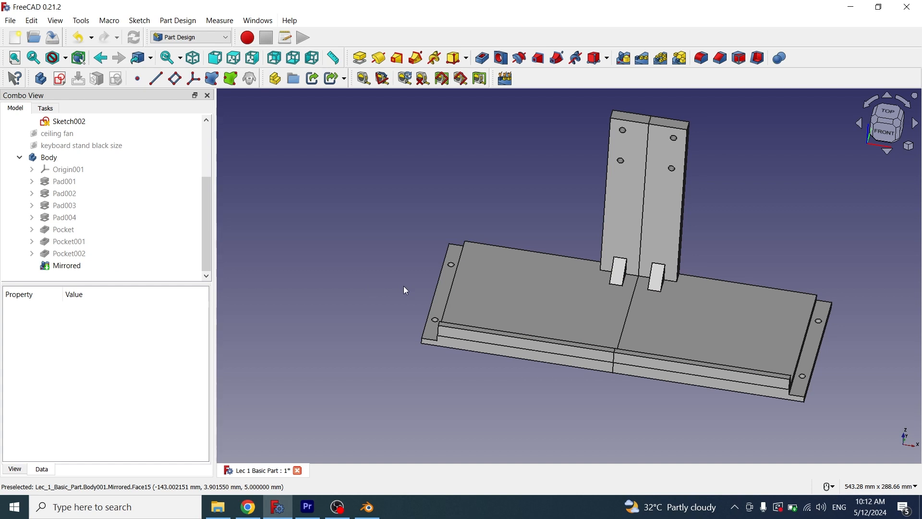
# Set the Mirrored feature's Refine property to true to remove the seam lines
pyautogui.click(67, 267)
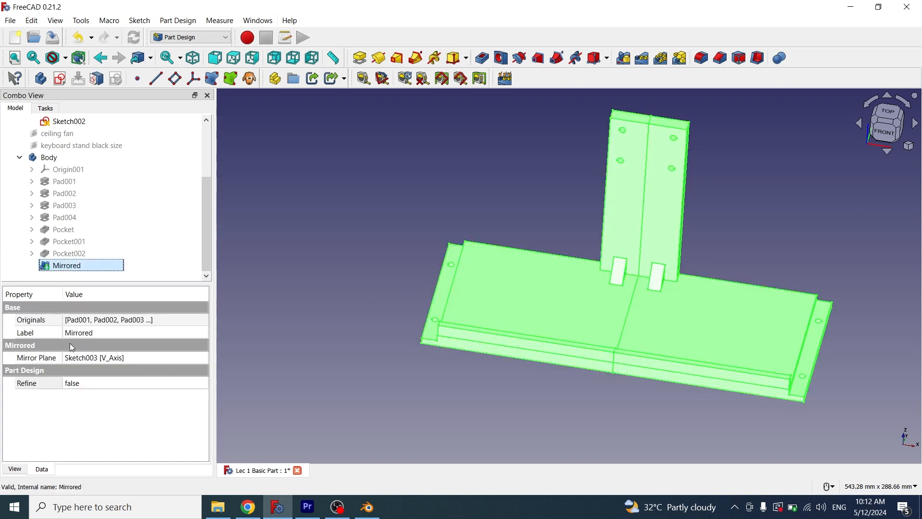
pyautogui.click(100, 384)
pyautogui.click(92, 384)
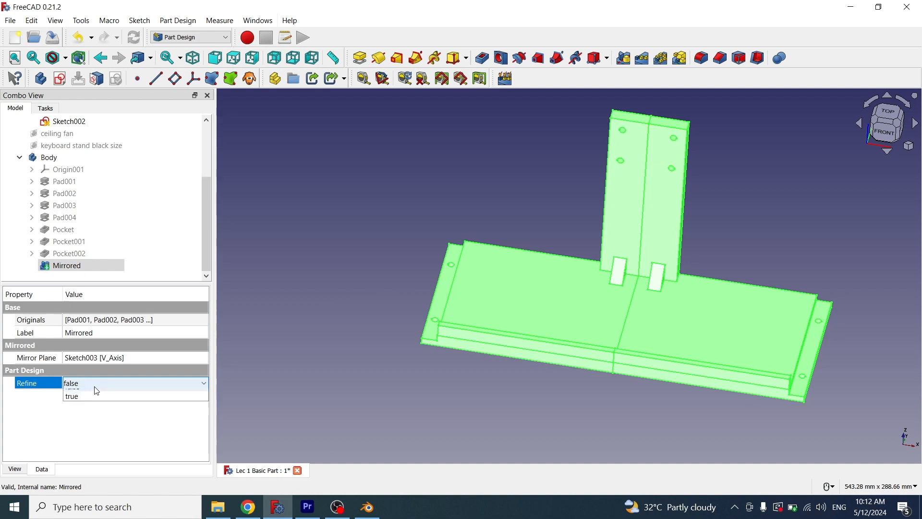
pyautogui.click(93, 406)
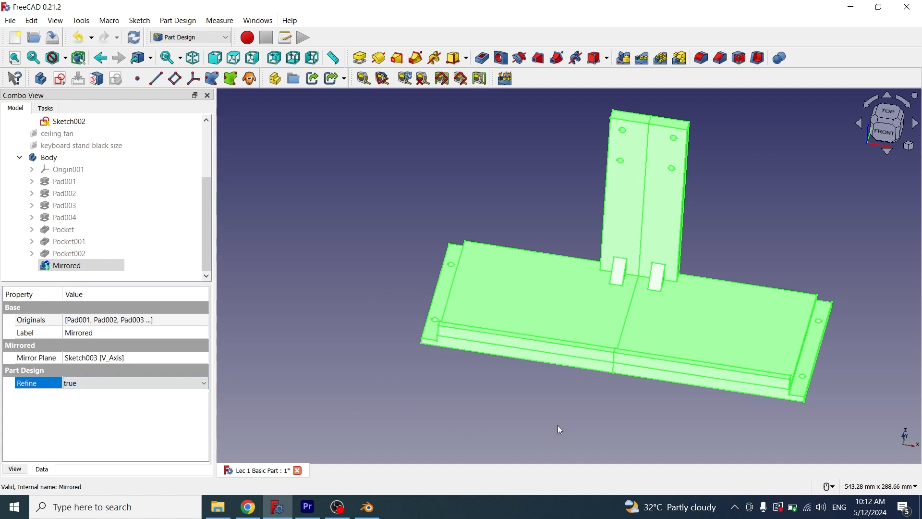
pyautogui.click(472, 395)
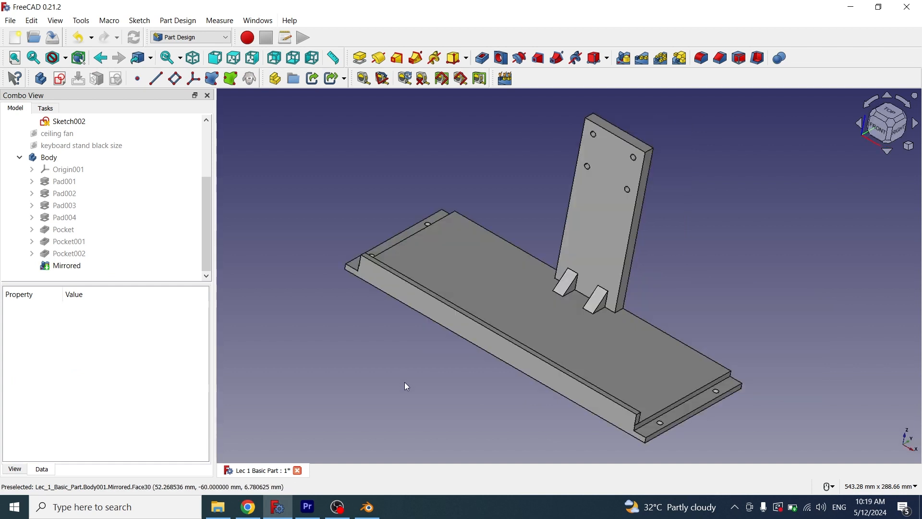
# Fillet the upper corner edge at the front lip's right end with a 5 mm radius
pyautogui.click(639, 415)
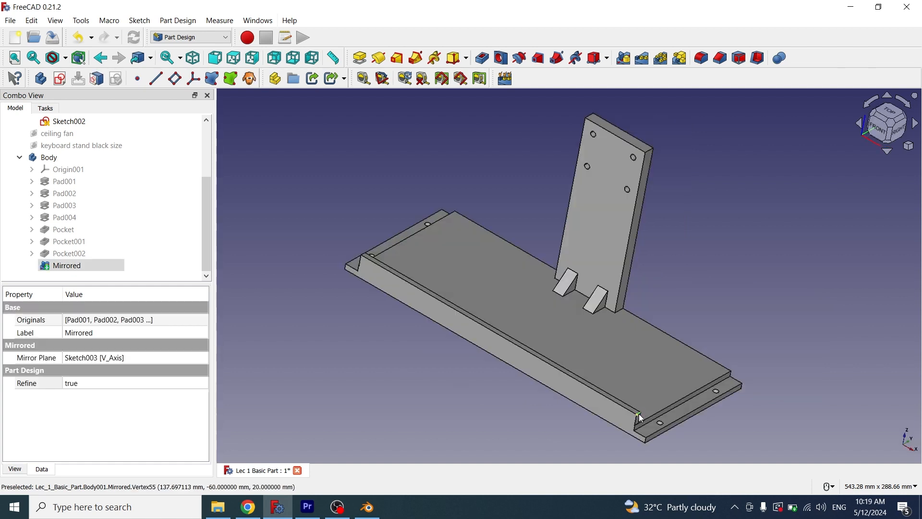
pyautogui.click(702, 58)
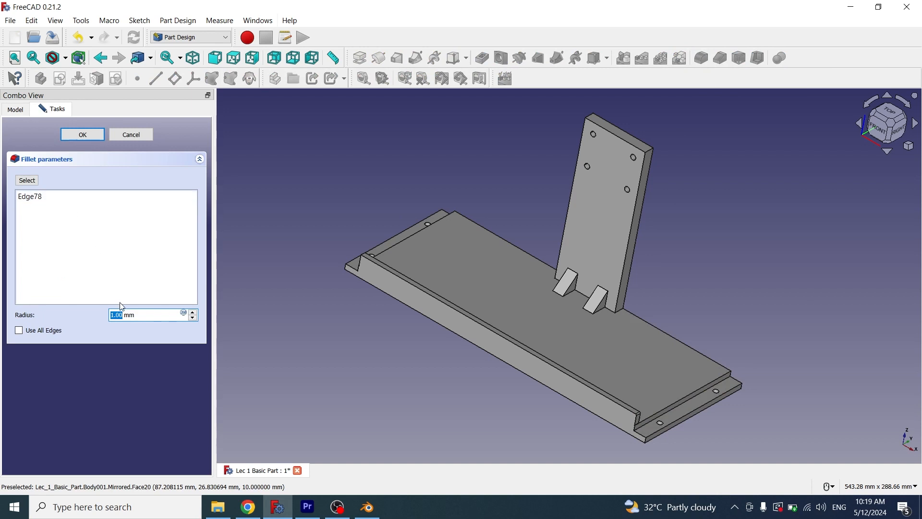
pyautogui.write('5')
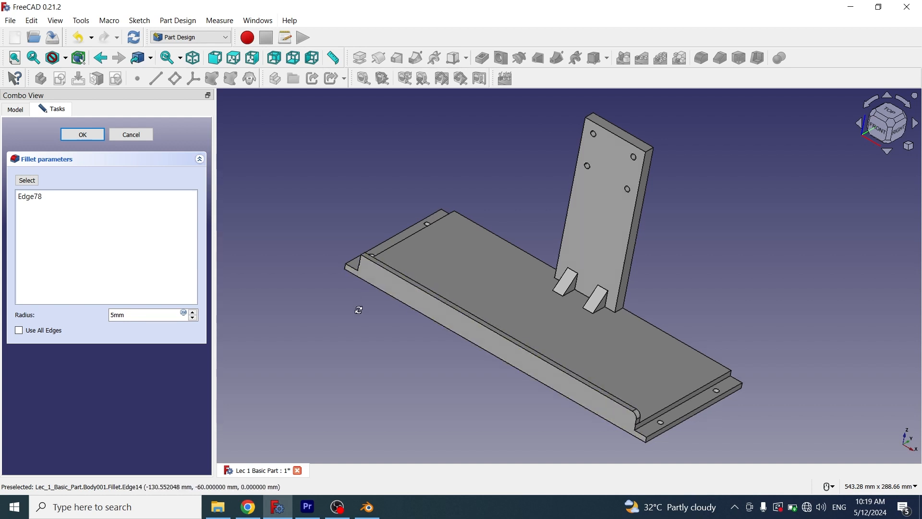
# Add the upper corner edge at the front lip's left end to the existing fillet, keeping the radius at 5 mm
pyautogui.moveTo(356, 309); pyautogui.dragTo(416, 358, button='middle')
pyautogui.moveTo(385, 325); pyautogui.dragTo(511, 444, button='middle')
pyautogui.scroll(2, 504, 418)
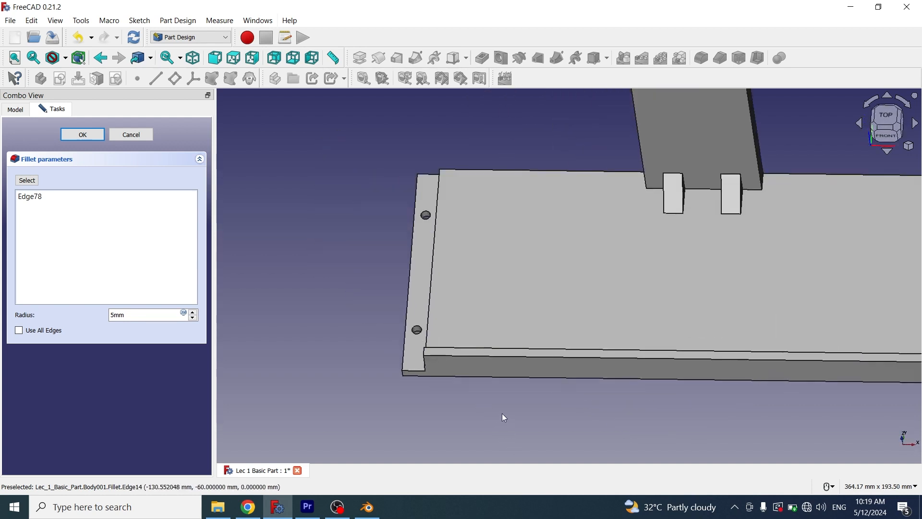
pyautogui.click(28, 181)
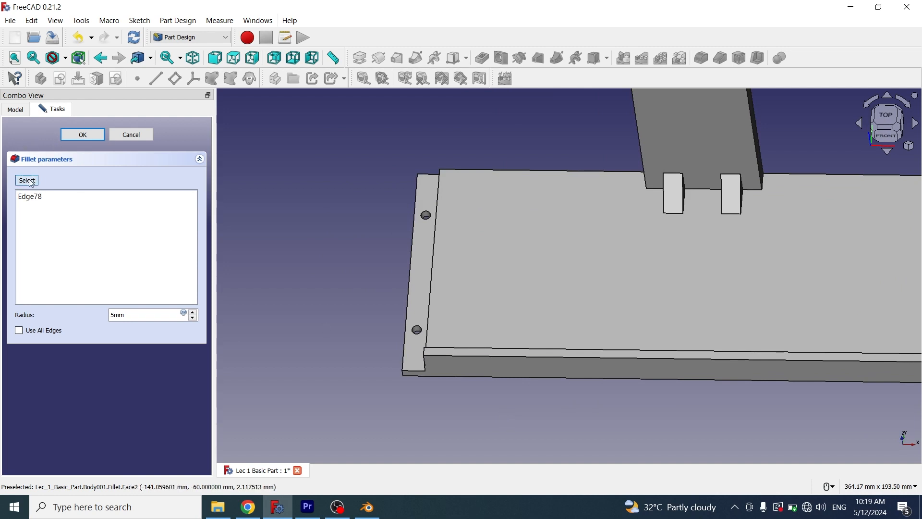
pyautogui.click(425, 352)
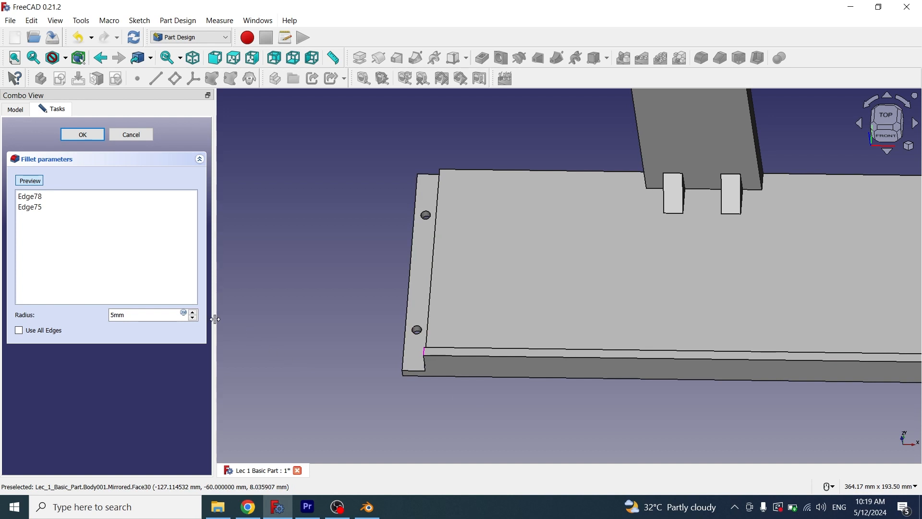
pyautogui.click(193, 312)
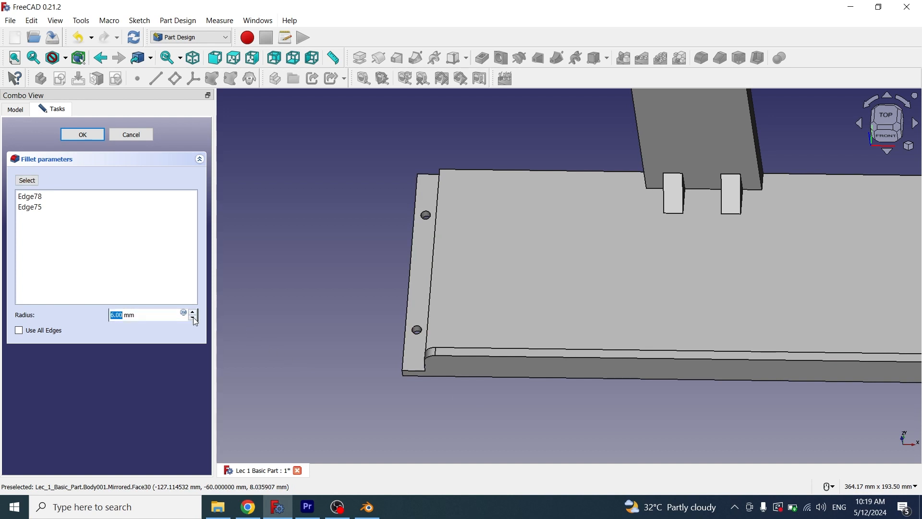
pyautogui.click(194, 318)
pyautogui.scroll(-3, 500, 393)
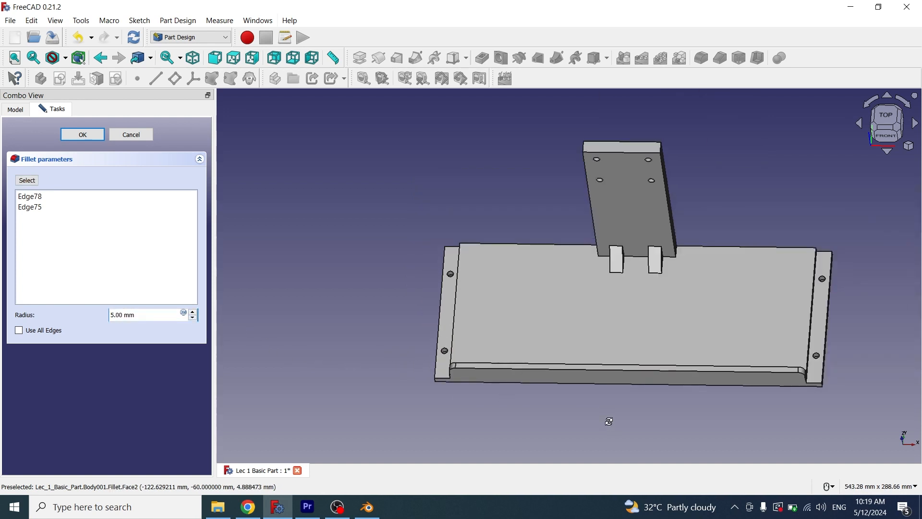
pyautogui.moveTo(605, 420)
pyautogui.mouseDown(button='middle')
pyautogui.moveTo(611, 391)
pyautogui.moveTo(597, 427)
pyautogui.mouseUp(button='middle')
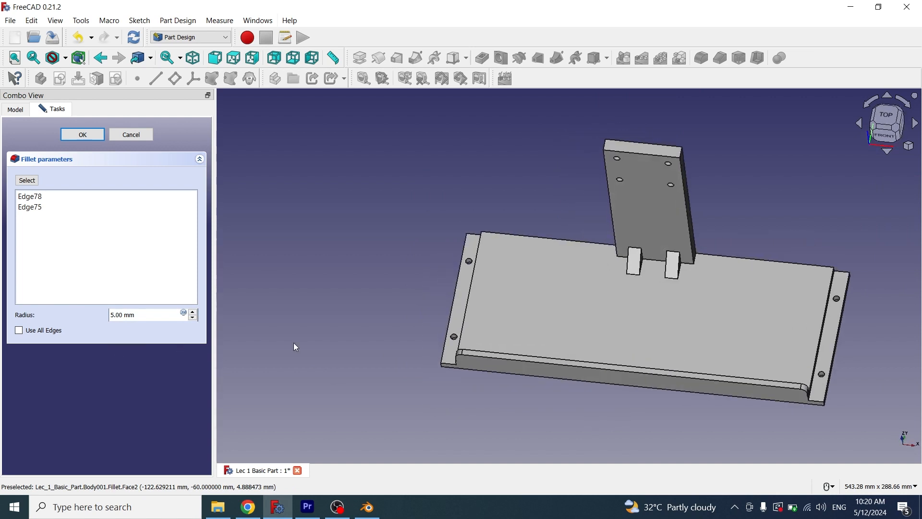
pyautogui.moveTo(650, 376); pyautogui.dragTo(679, 353, button='middle')
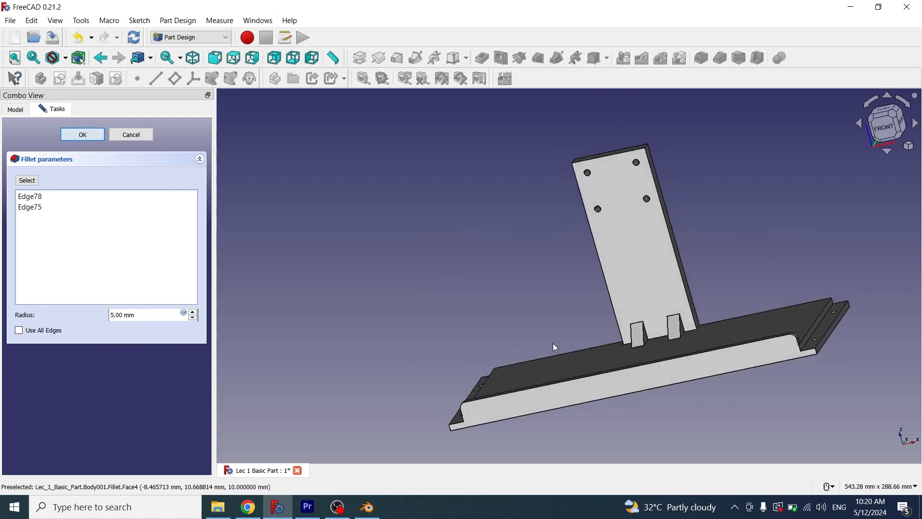
# Fillet the upper corner edge on the right side of the upright plate with a 10 mm radius
pyautogui.moveTo(684, 241); pyautogui.dragTo(518, 308, button='middle')
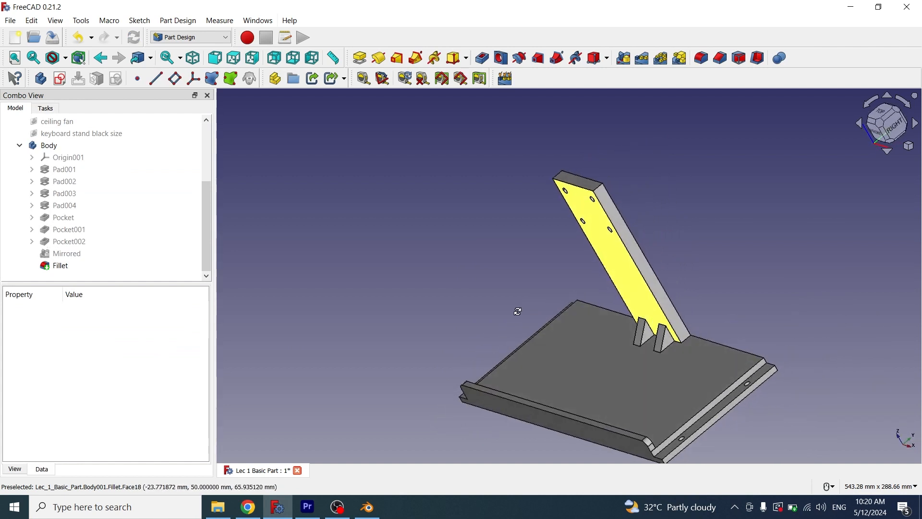
pyautogui.click(598, 185)
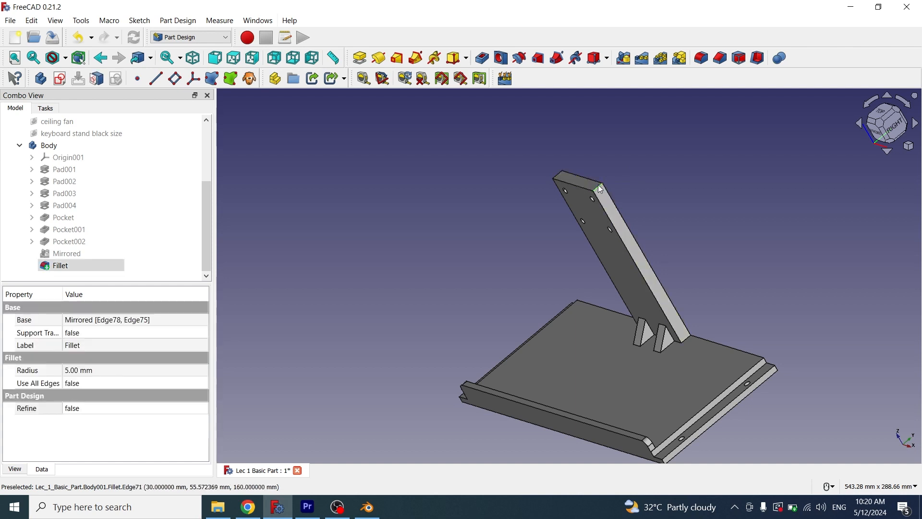
pyautogui.click(703, 58)
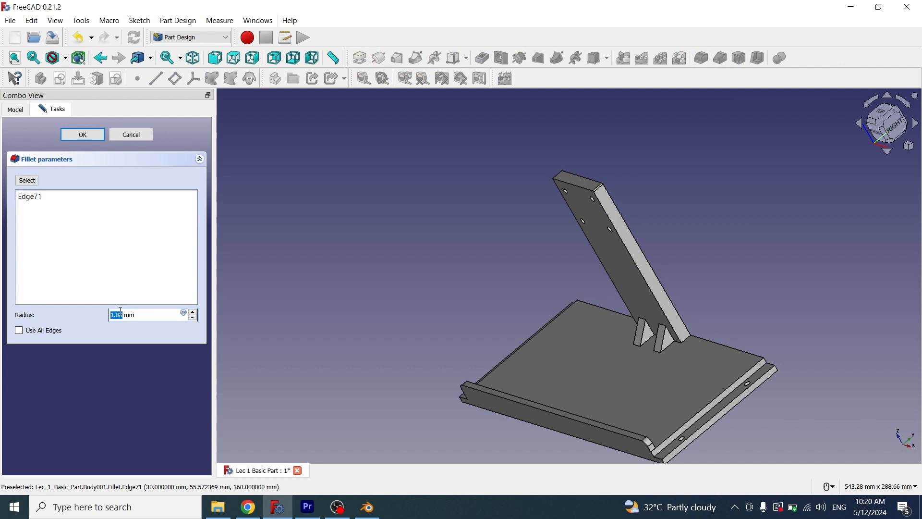
pyautogui.write('1')
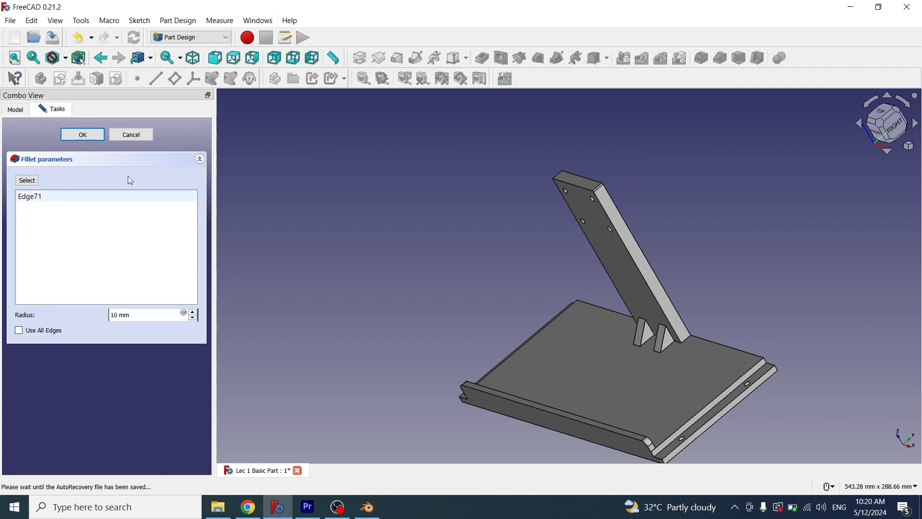
pyautogui.press('Return')
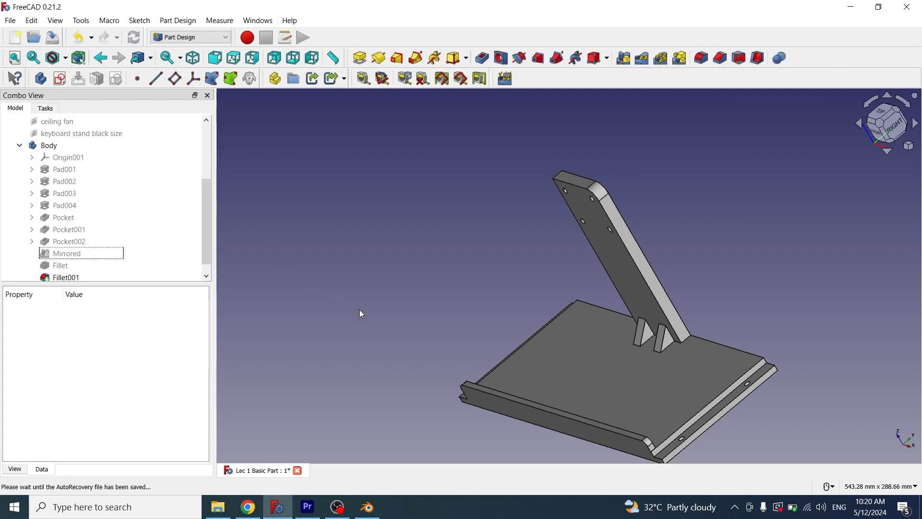
# Add the upright plate's other upper corner edge to its fillet, keeping the radius at 10 mm
pyautogui.press('1')
pyautogui.moveTo(478, 270); pyautogui.dragTo(586, 301, button='middle')
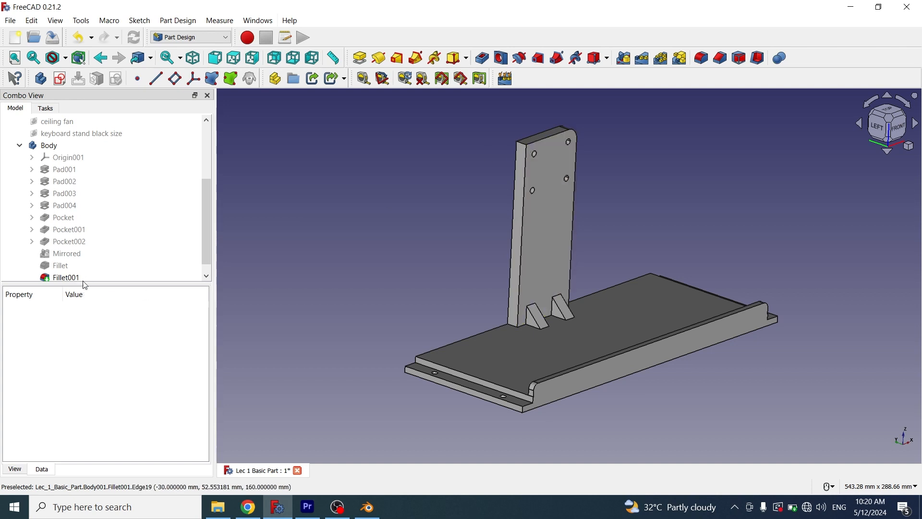
pyautogui.doubleClick(67, 277)
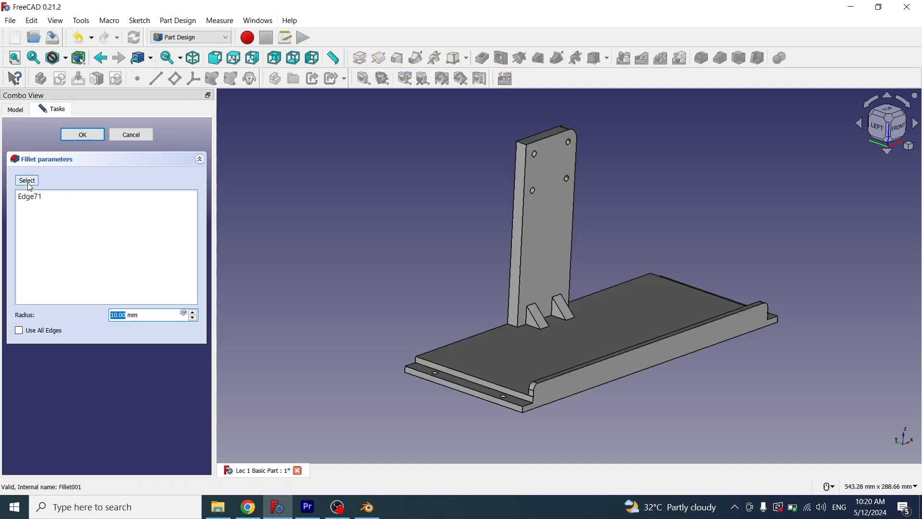
pyautogui.click(27, 181)
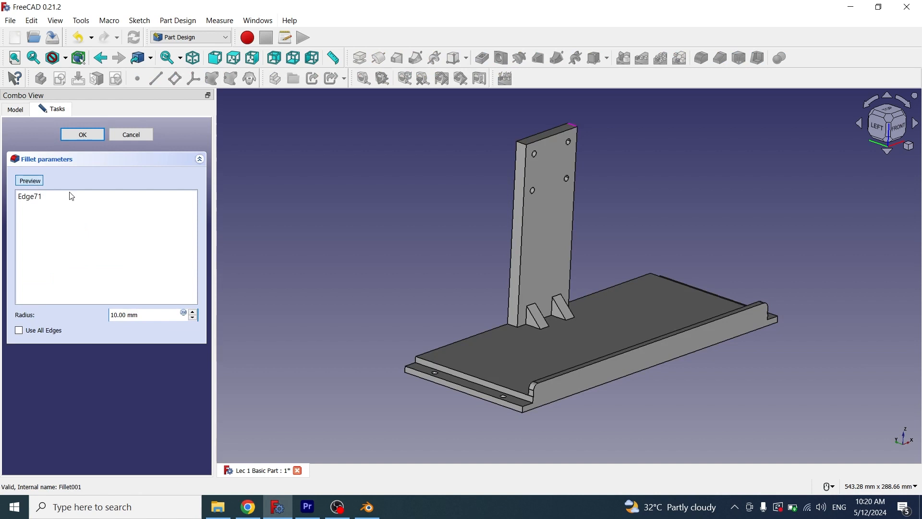
pyautogui.click(521, 143)
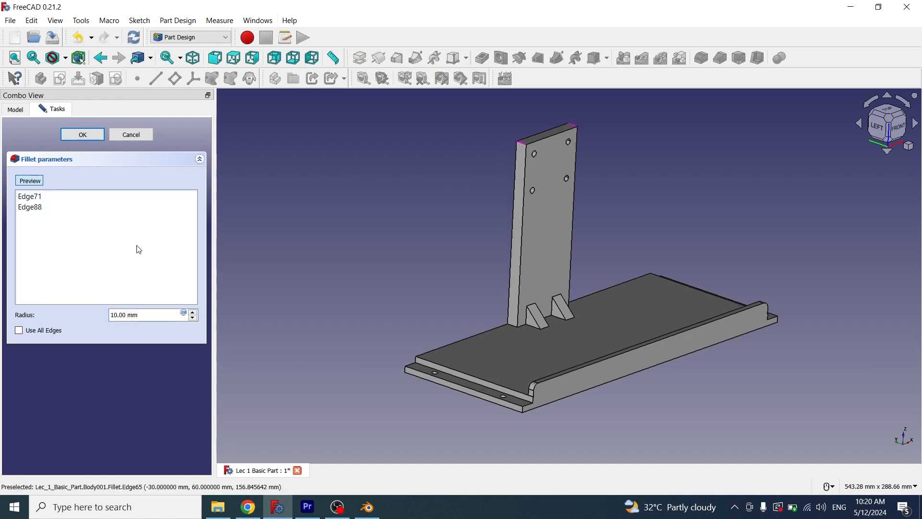
pyautogui.click(193, 317)
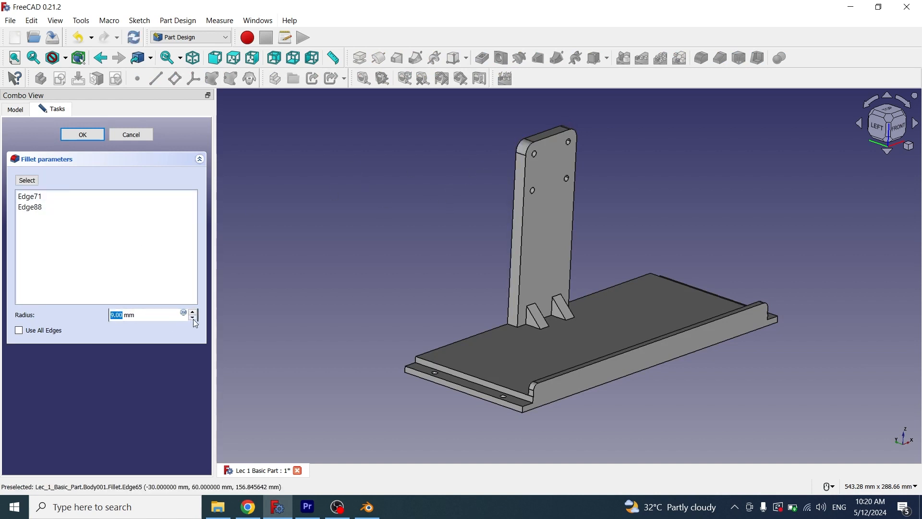
pyautogui.click(193, 313)
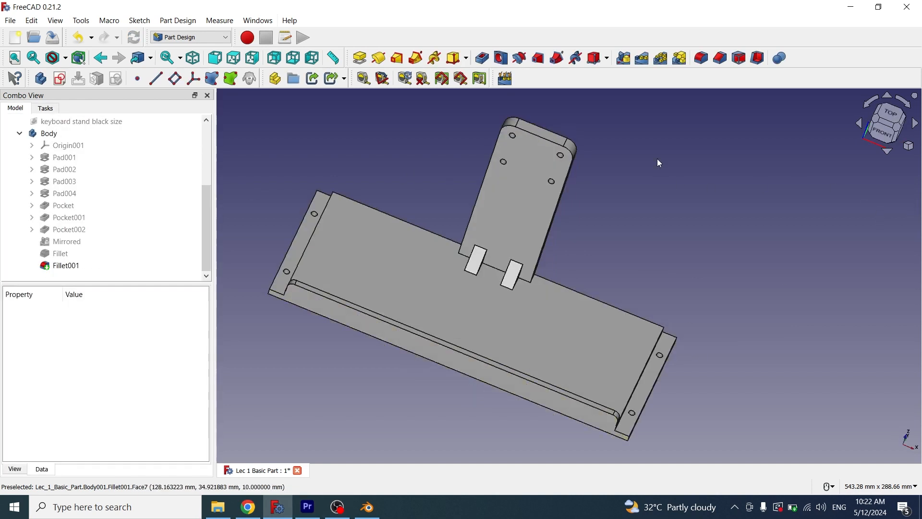
# Chamfer the edges of the four base strip holes and the four upright plate holes with an equal distance of 2 mm
pyautogui.click(633, 414)
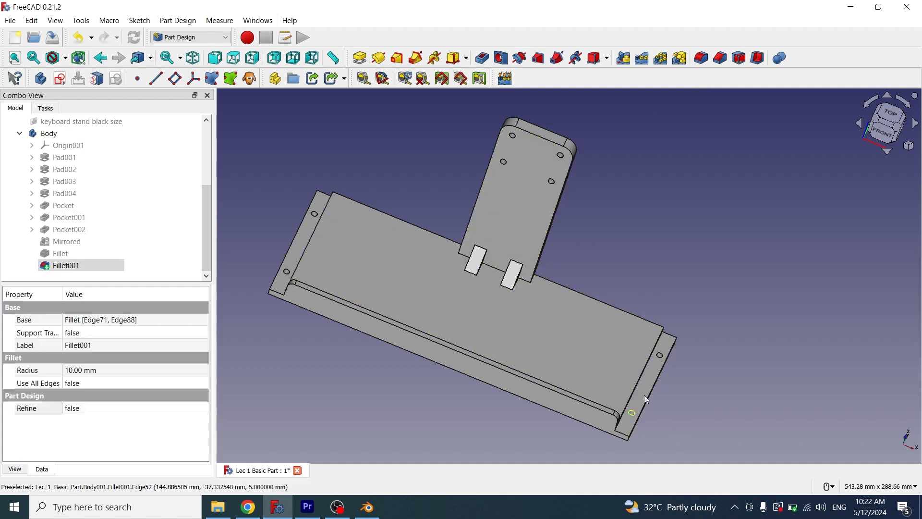
pyautogui.click(722, 59)
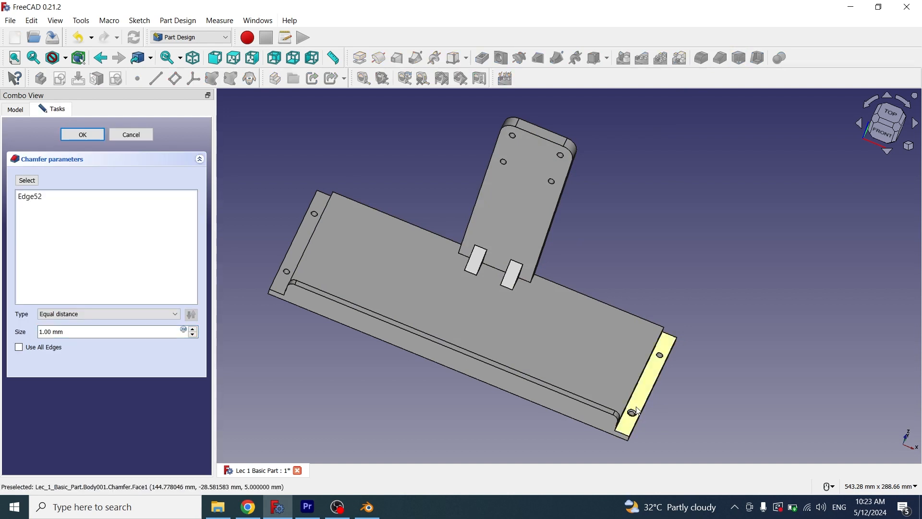
pyautogui.click(28, 181)
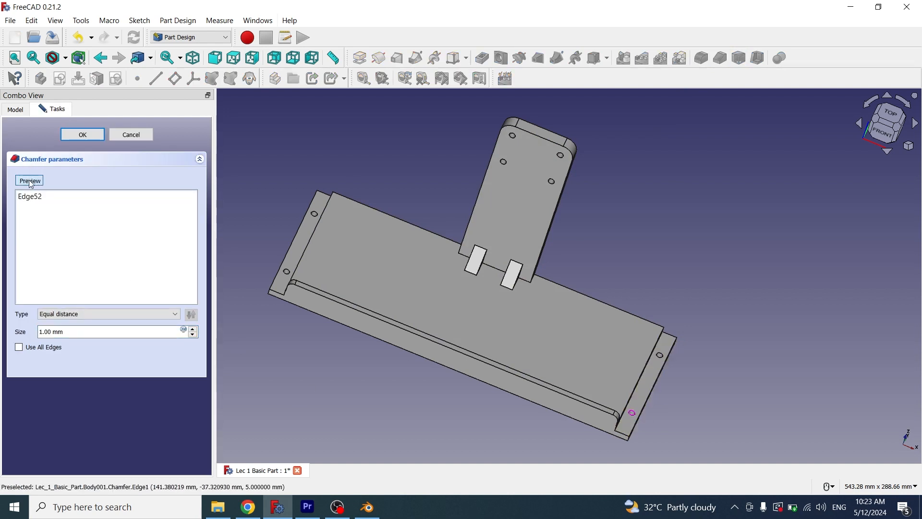
pyautogui.click(660, 356)
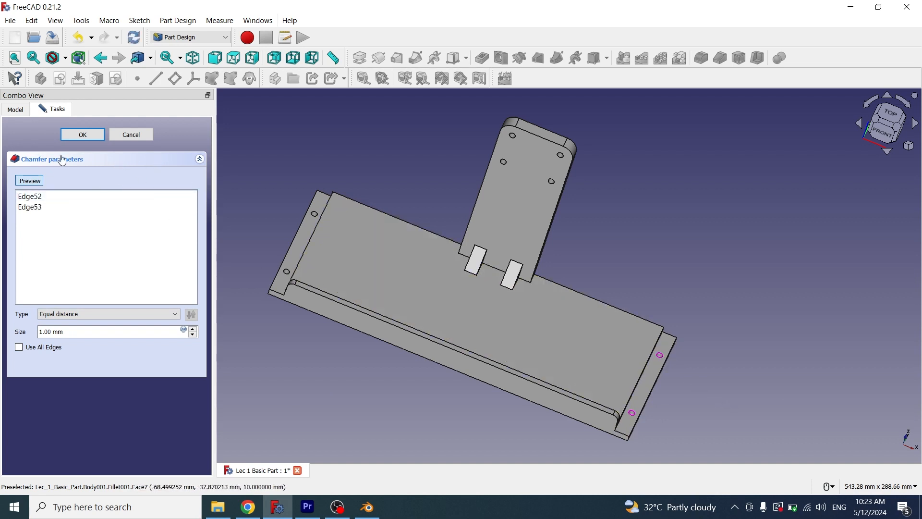
pyautogui.click(552, 181)
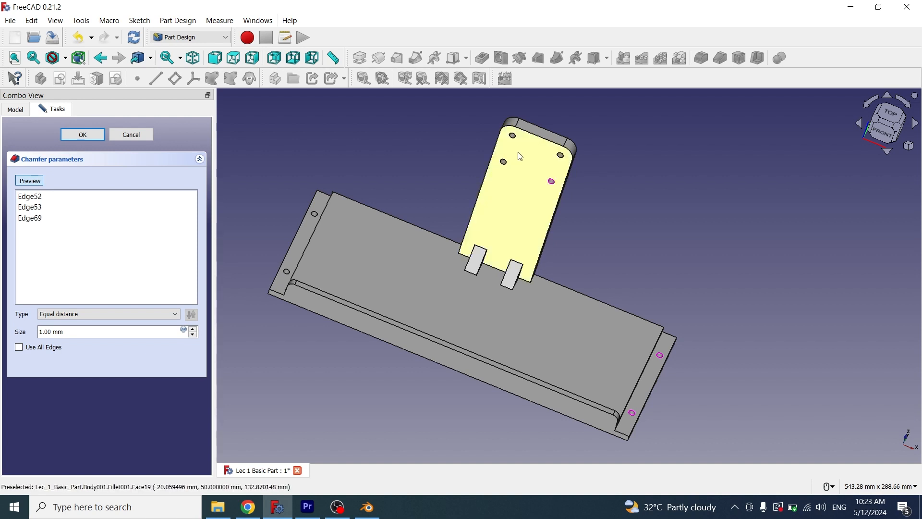
pyautogui.click(562, 155)
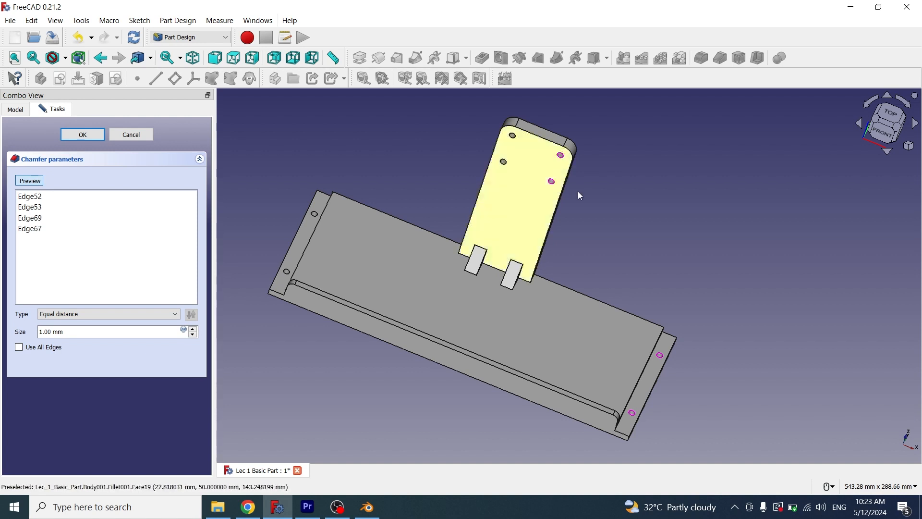
pyautogui.click(512, 139)
pyautogui.click(505, 163)
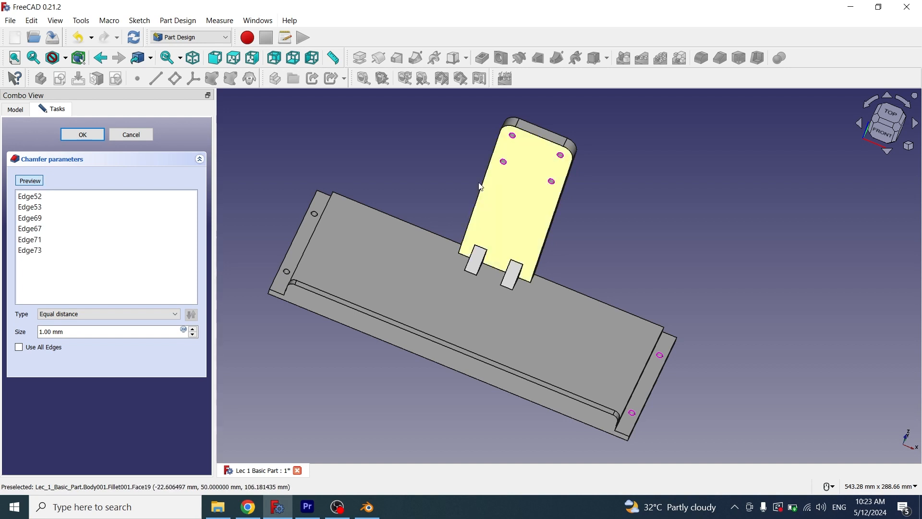
pyautogui.click(316, 214)
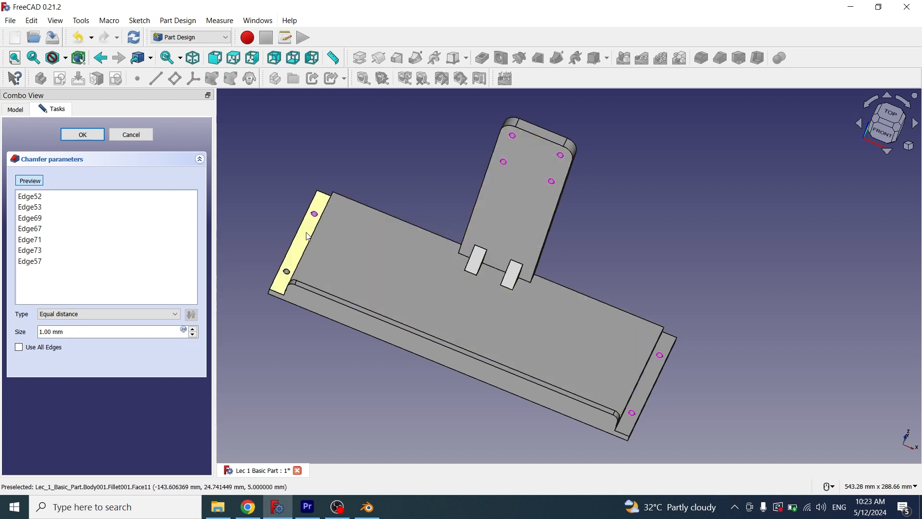
pyautogui.click(291, 274)
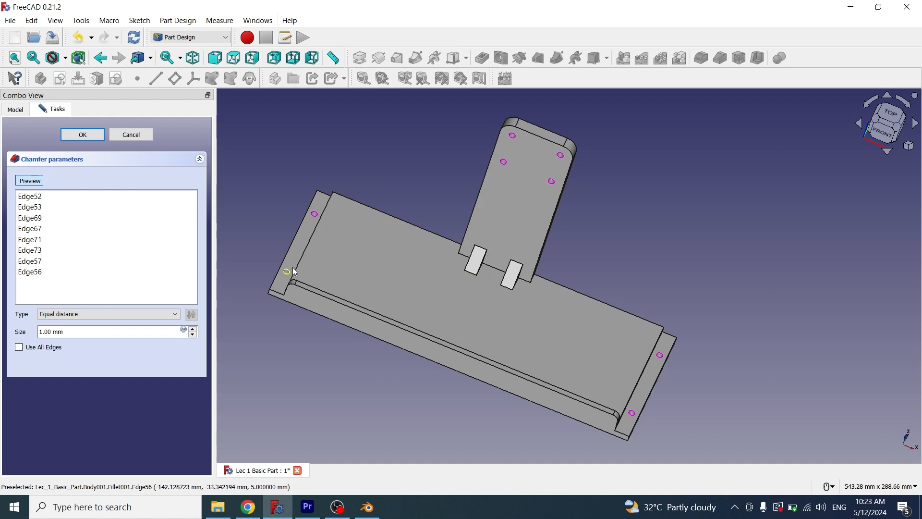
pyautogui.click(195, 329)
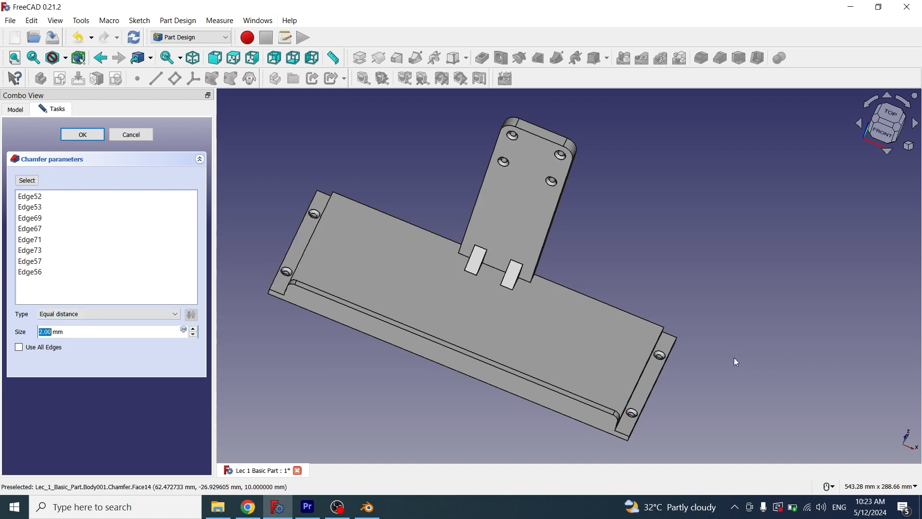
pyautogui.moveTo(733, 357); pyautogui.dragTo(712, 346, button='middle')
pyautogui.press('2')
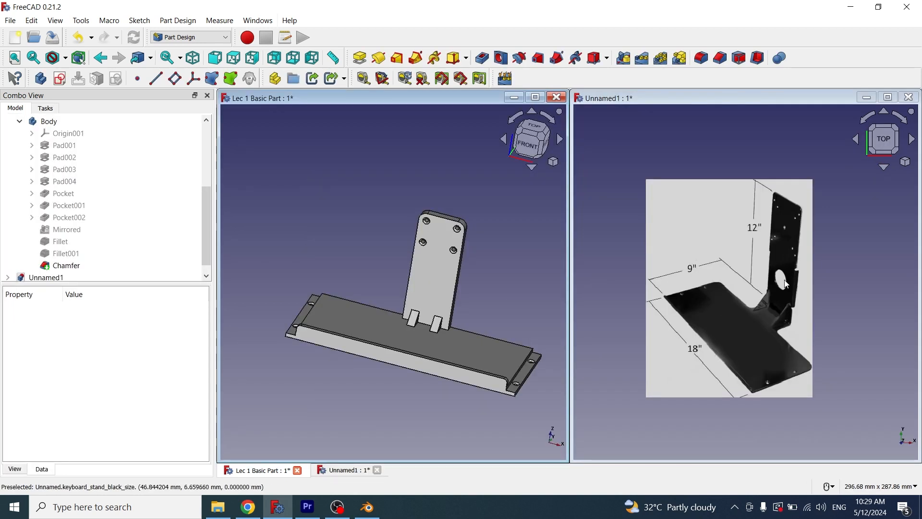
# Create a new sketch on the front face of the upright plate
pyautogui.click(431, 281)
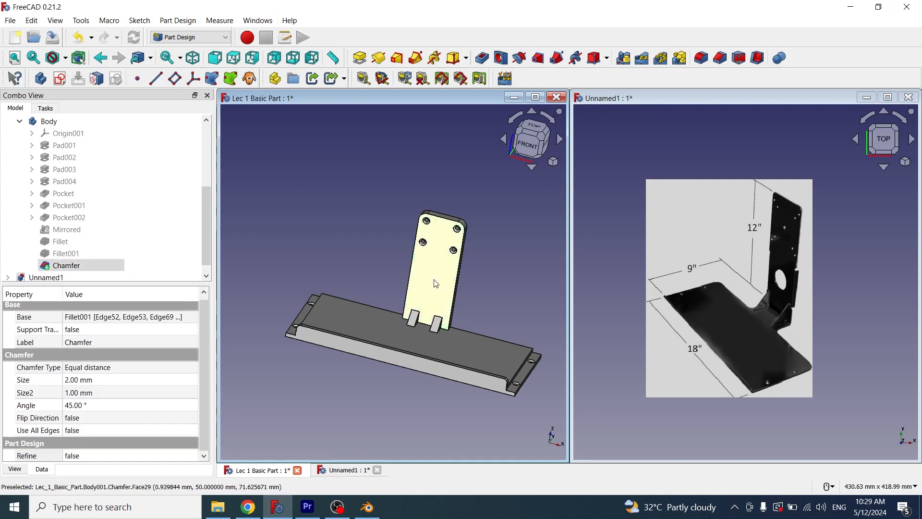
pyautogui.click(59, 79)
pyautogui.scroll(5, 480, 319)
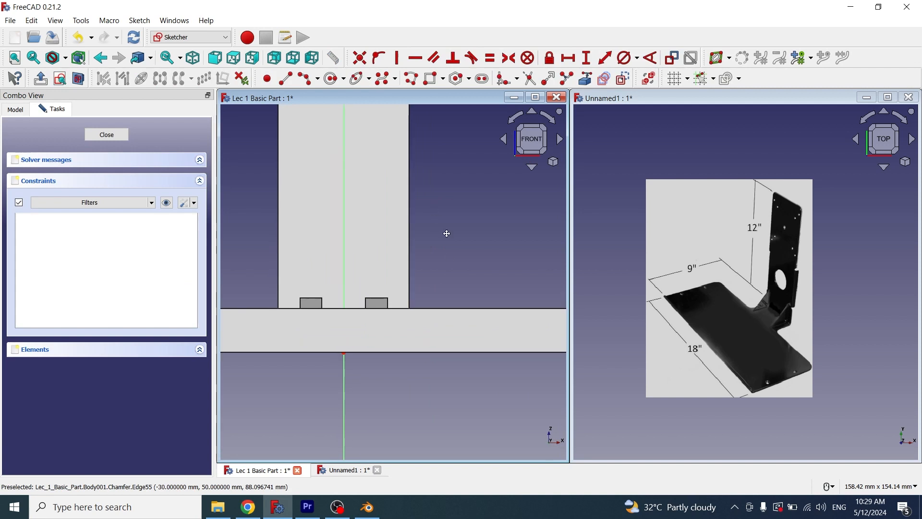
pyautogui.scroll(-1, 505, 296)
pyautogui.moveTo(514, 290); pyautogui.dragTo(509, 307, button='middle')
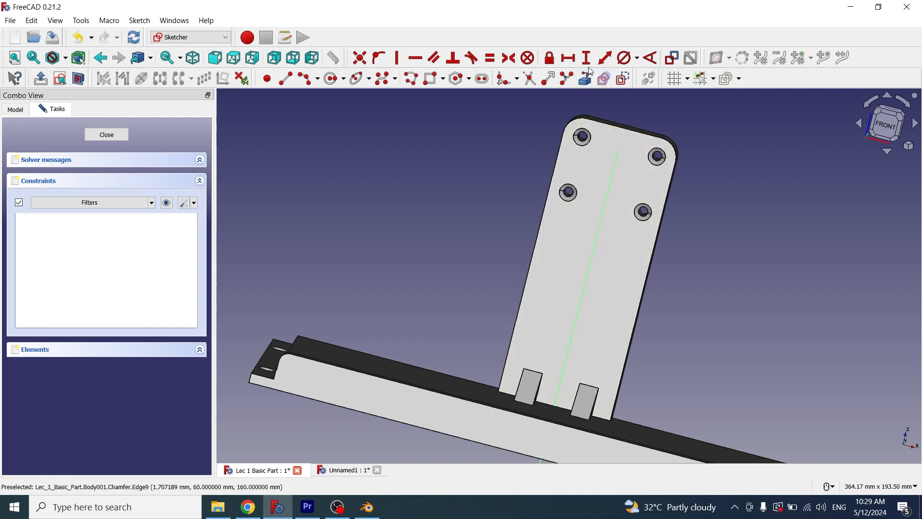
# Link the upright plate's top edge, bottom edge between the ribs and right side edge as external geometry in the sketch
pyautogui.click(589, 83)
pyautogui.click(624, 127)
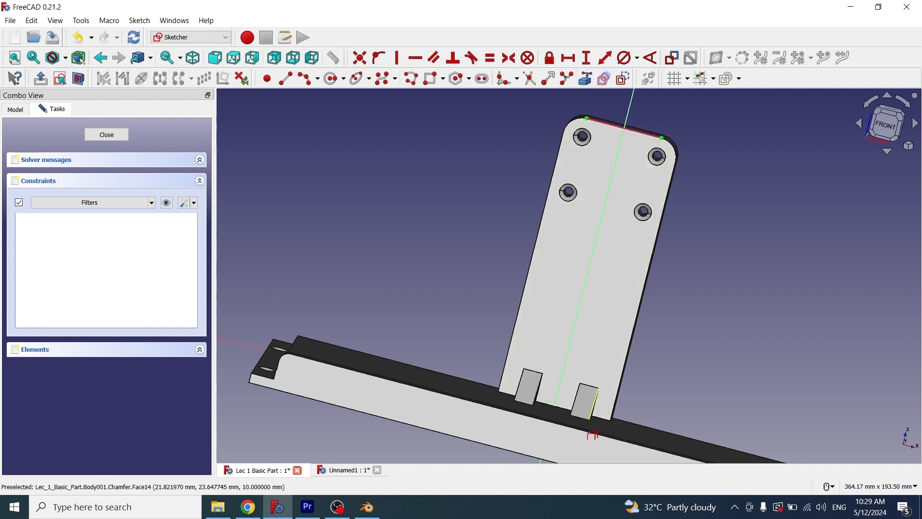
pyautogui.click(557, 406)
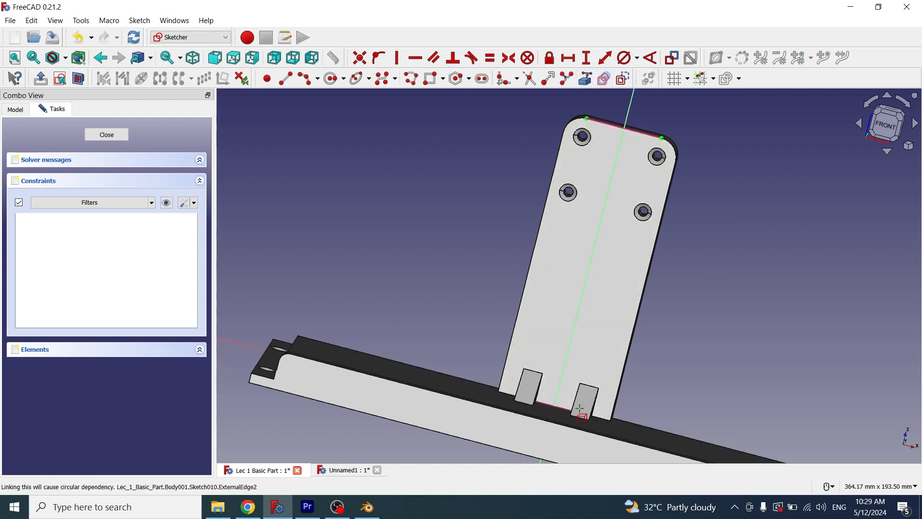
pyautogui.click(638, 315)
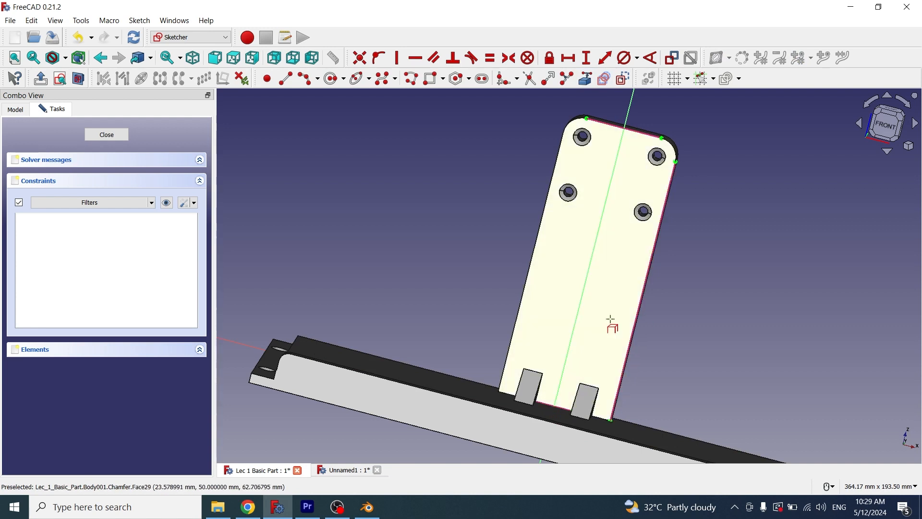
# Link the upright plate's left side edge as external geometry and sketch a circle about 44 mm in diameter on the vertical axis, midway between the lower holes and ribs
pyautogui.click(524, 287)
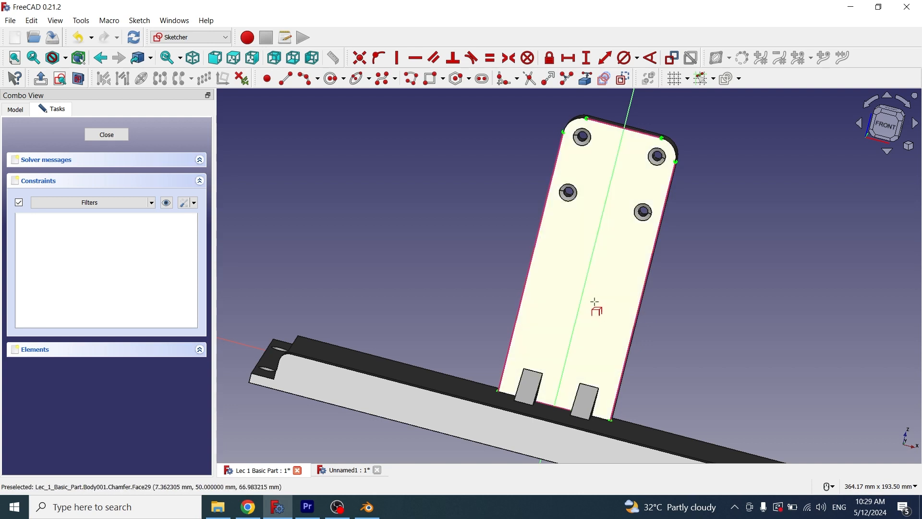
pyautogui.press('1')
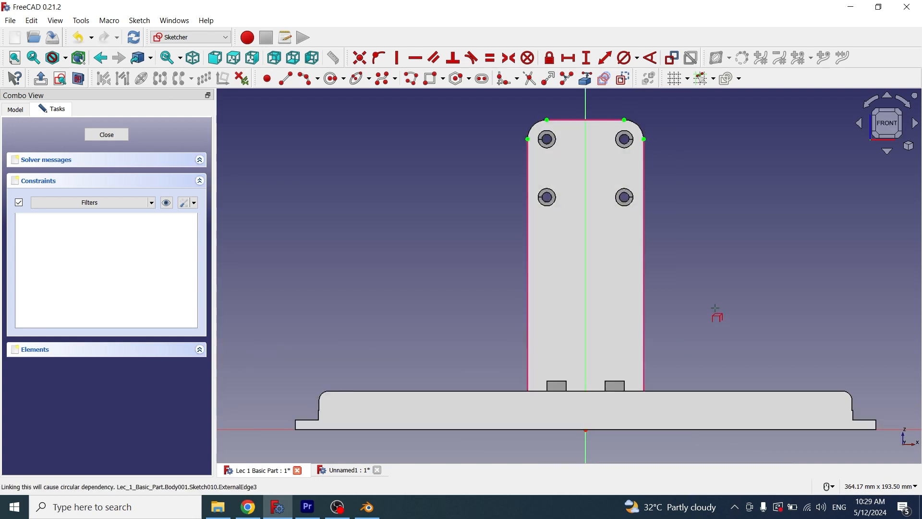
pyautogui.click(339, 81)
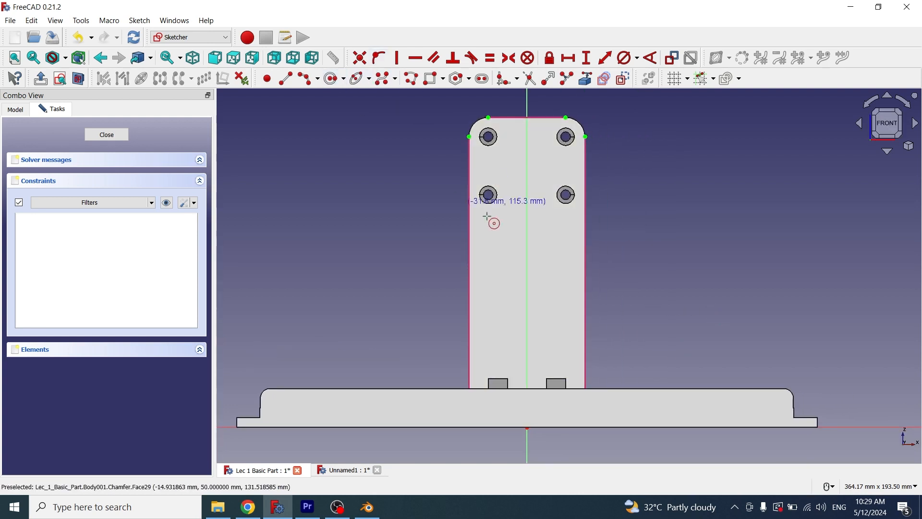
pyautogui.click(526, 272)
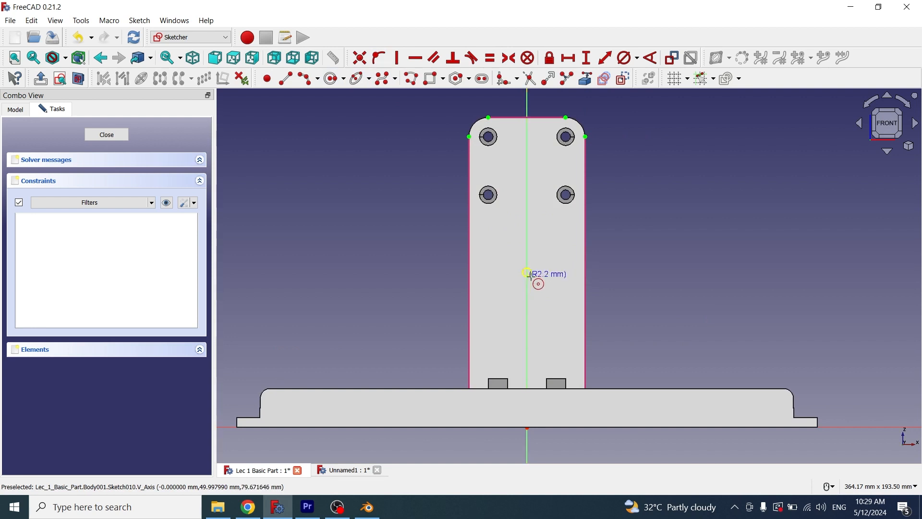
pyautogui.click(552, 312)
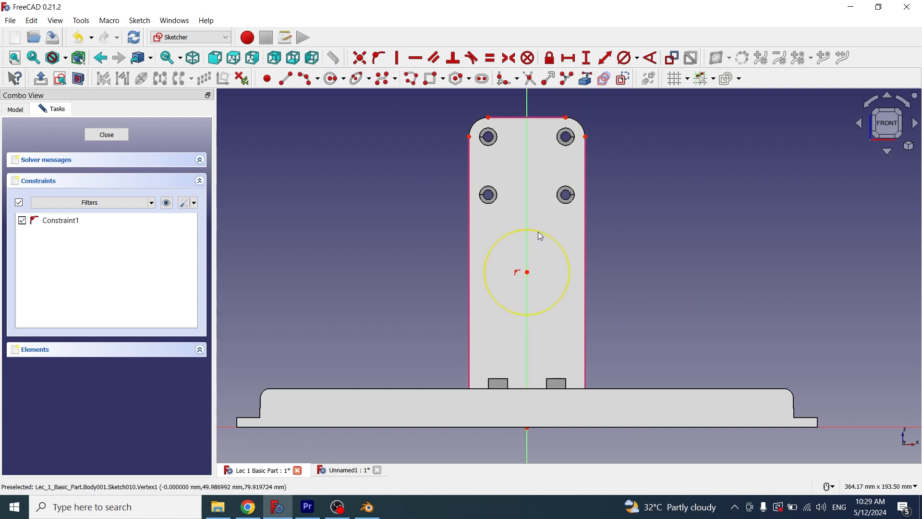
pyautogui.moveTo(527, 273); pyautogui.dragTo(527, 295)
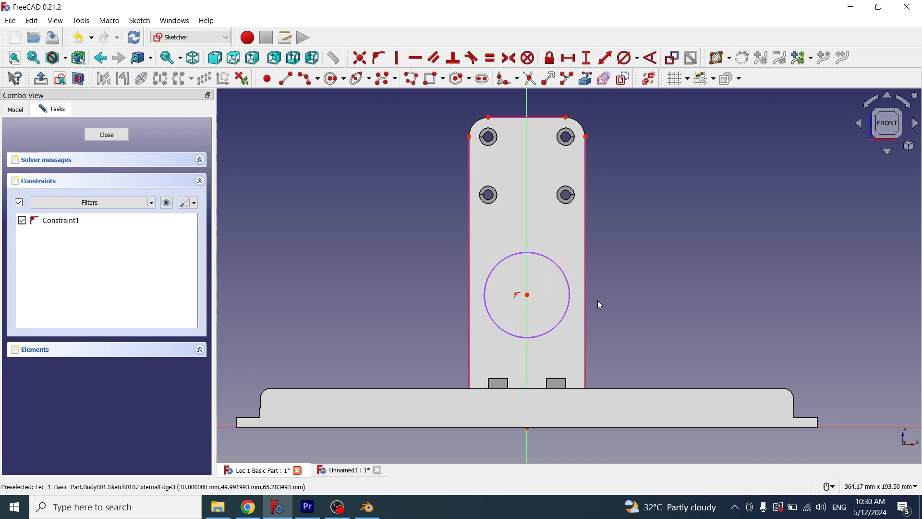
# Constrain the circle's diameter to 45 mm and finish the sketch
pyautogui.click(567, 281)
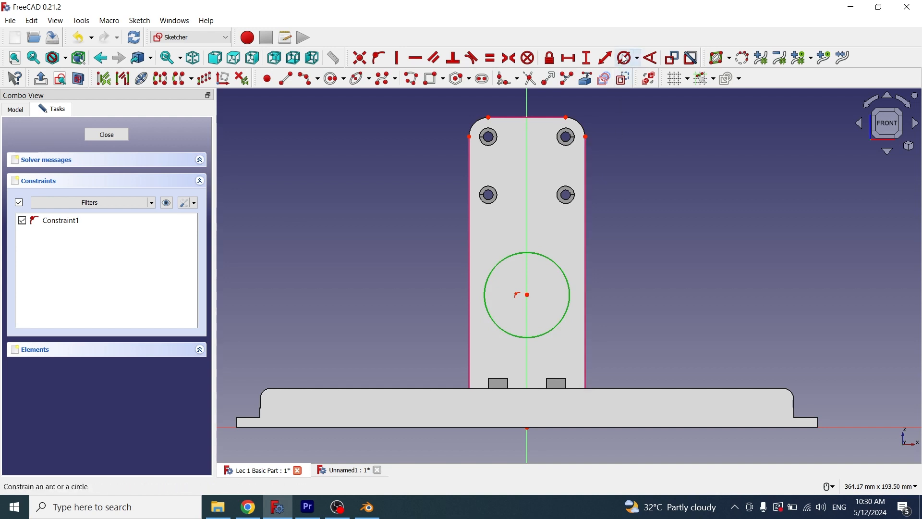
pyautogui.click(639, 61)
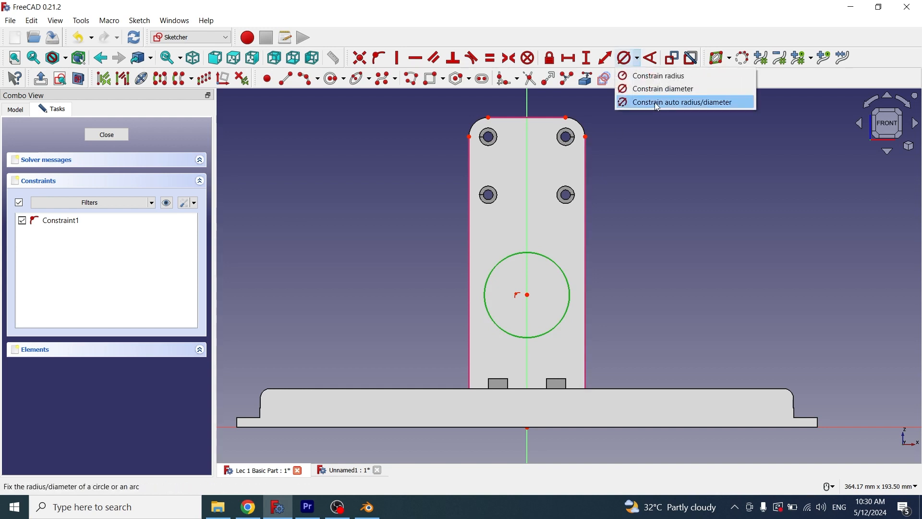
pyautogui.click(660, 88)
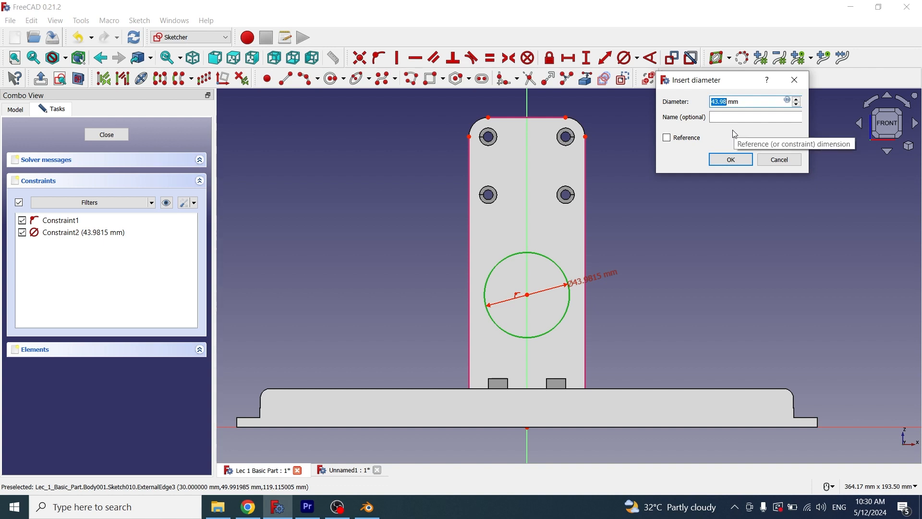
pyautogui.write('45')
pyautogui.click(731, 158)
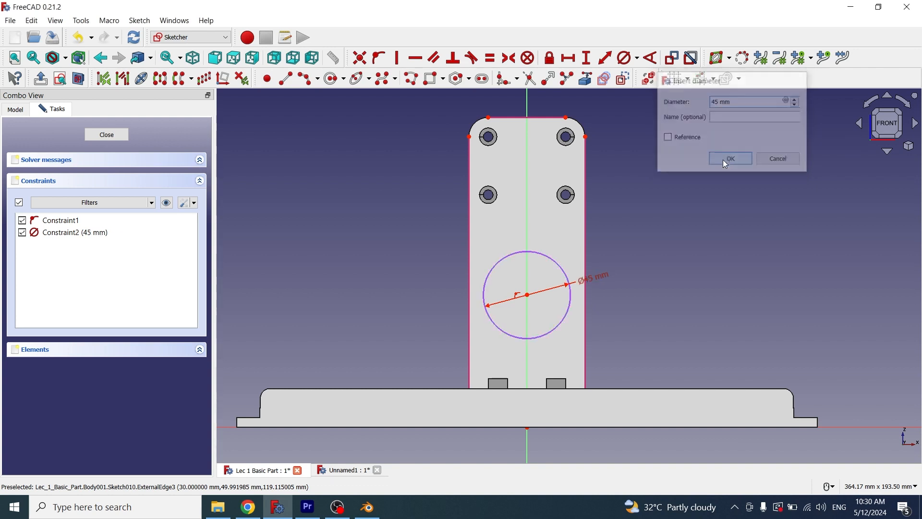
pyautogui.click(106, 135)
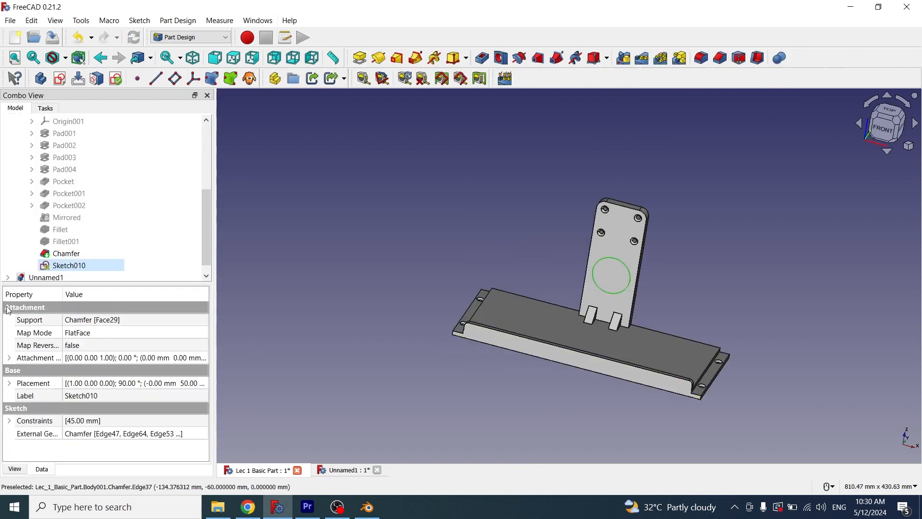
# Pocket the 45 mm circle through all of the upright plate
pyautogui.click(482, 58)
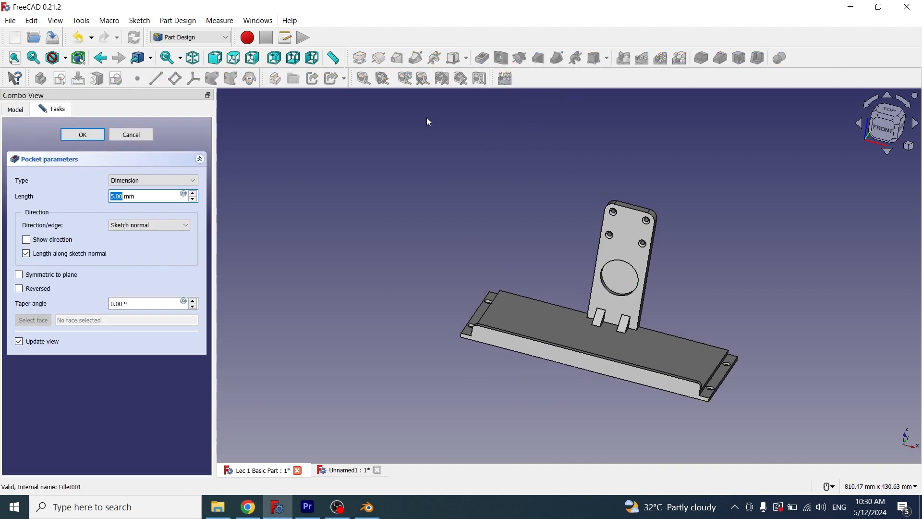
pyautogui.click(171, 180)
pyautogui.click(137, 198)
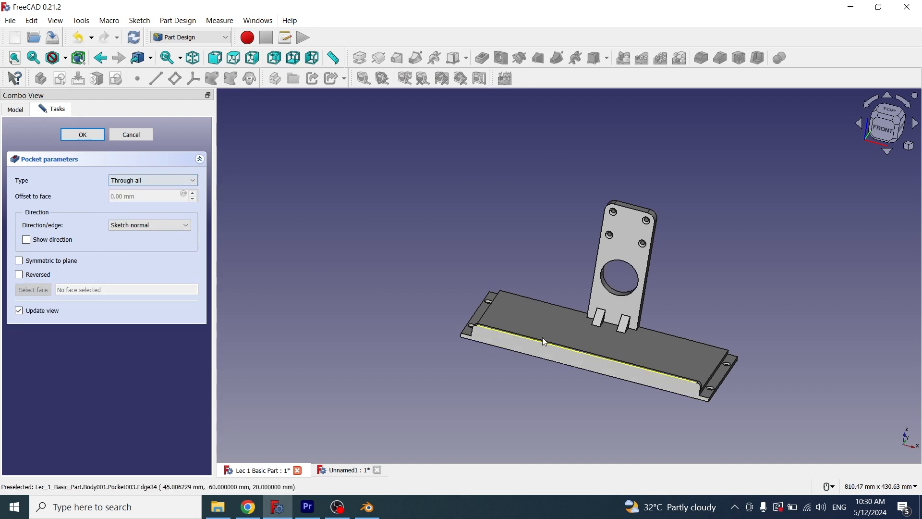
pyautogui.click(82, 135)
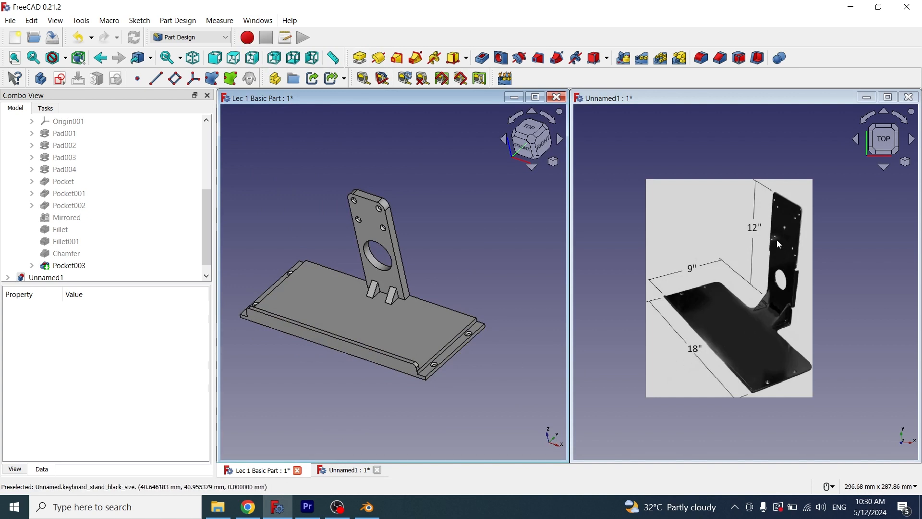
# Switch to the Amazon product page in Chrome to examine the keyboard tray's reference image
pyautogui.hotkey('alt', 'Tab')
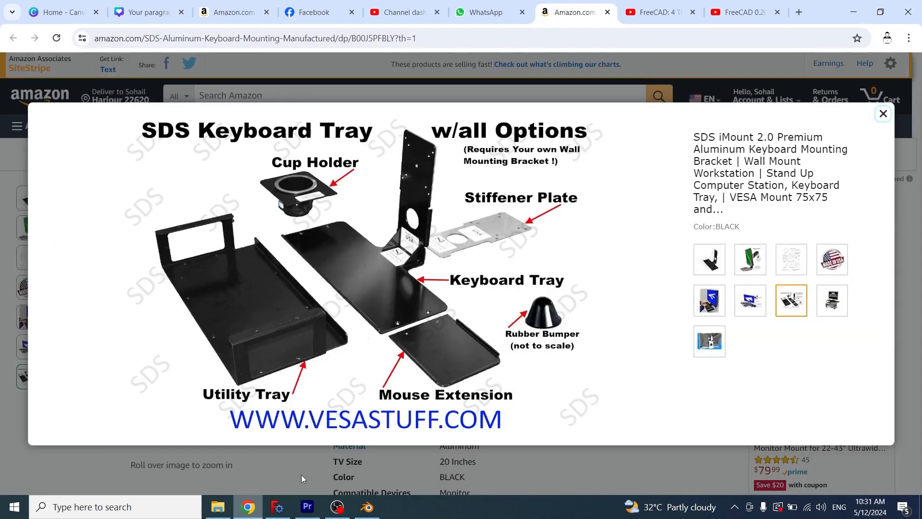